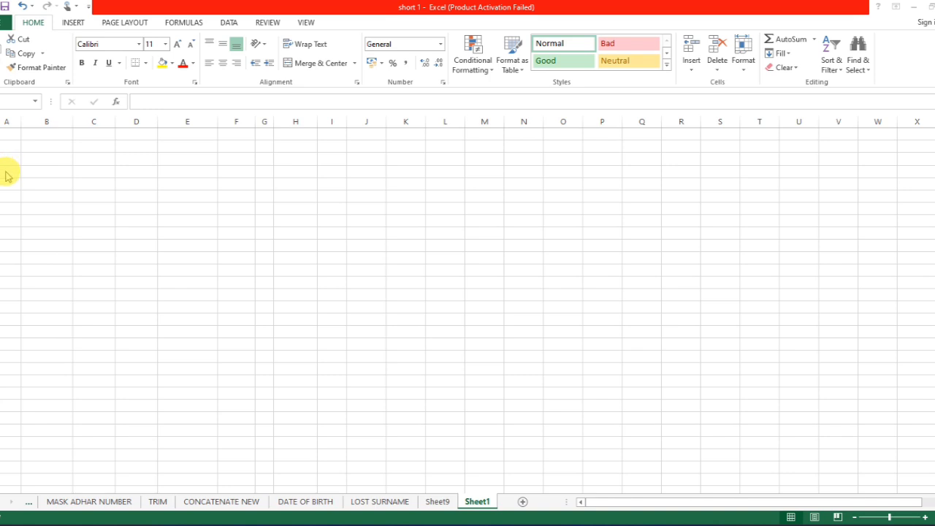
- Enter row 6 headings Sr. No., Client Name, Loan Type, Loan Amt. and Rate Of Intrest from A6
{"action": "left_click", "coordinate": [4, 184]}
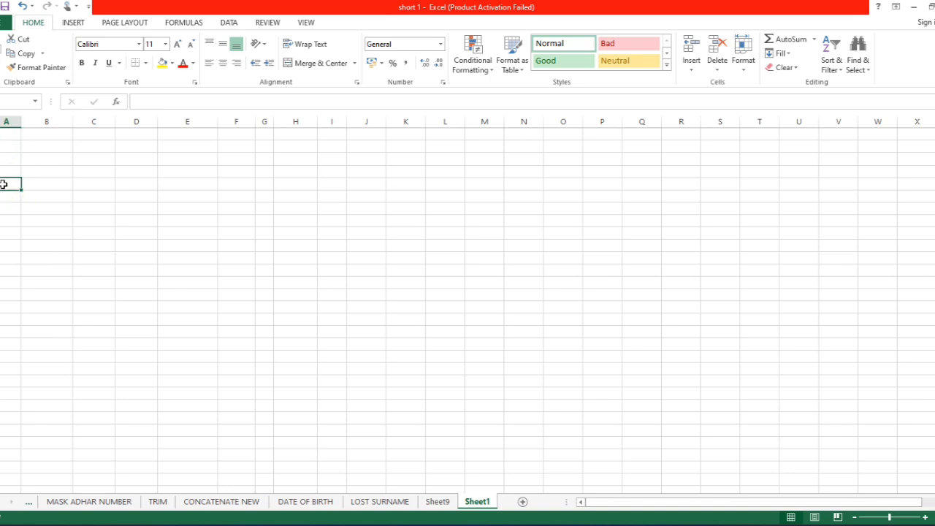
{"action": "type", "text": "Sr"}
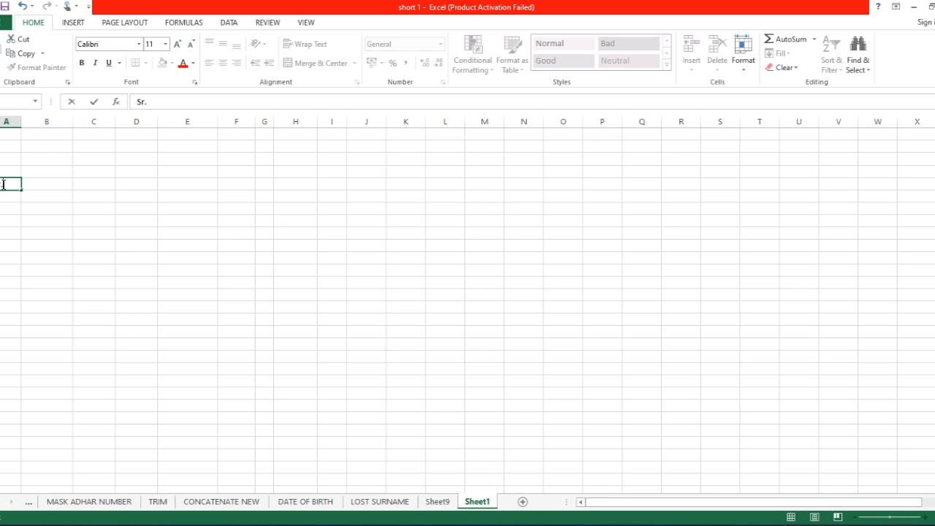
{"action": "type", "text": ". No."}
{"action": "key", "text": "Tab"}
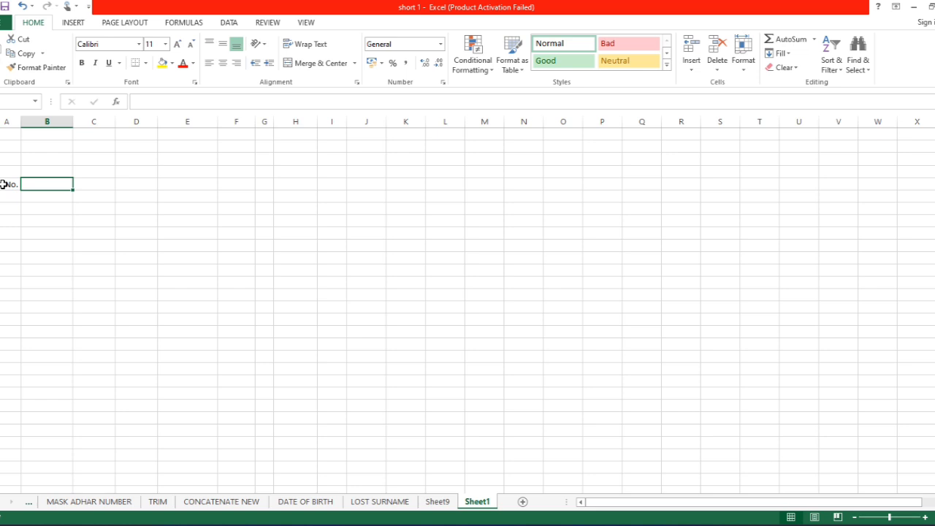
{"action": "type", "text": "C"}
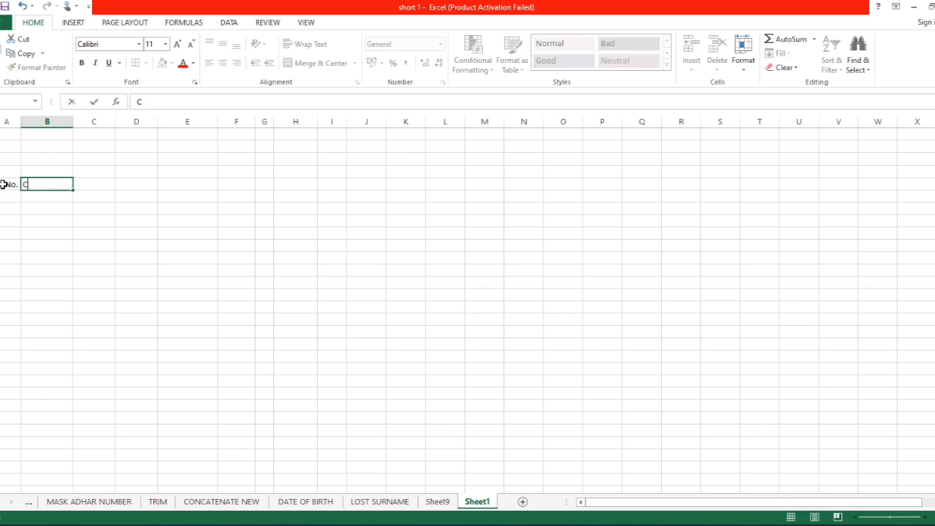
{"action": "type", "text": "lient Name"}
{"action": "key", "text": "Tab"}
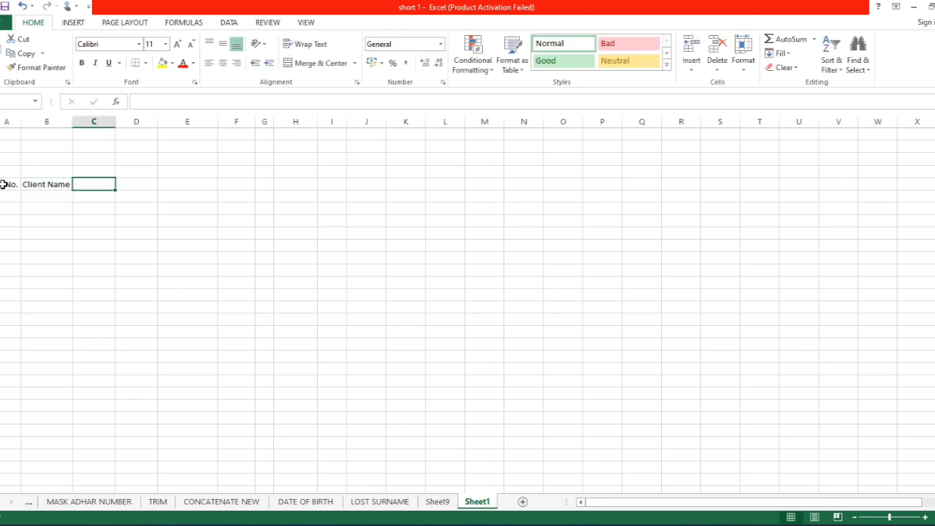
{"action": "type", "text": "Loan"}
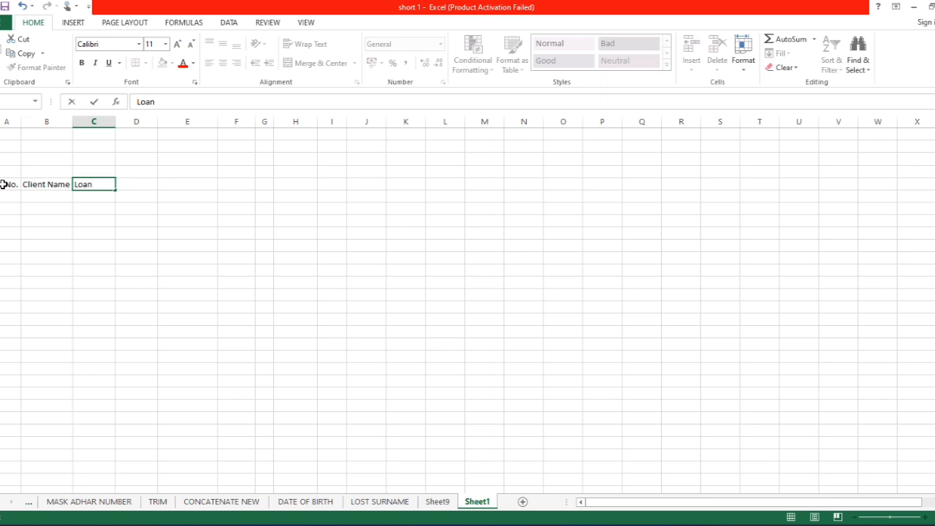
{"action": "type", "text": " Type"}
{"action": "key", "text": "Tab"}
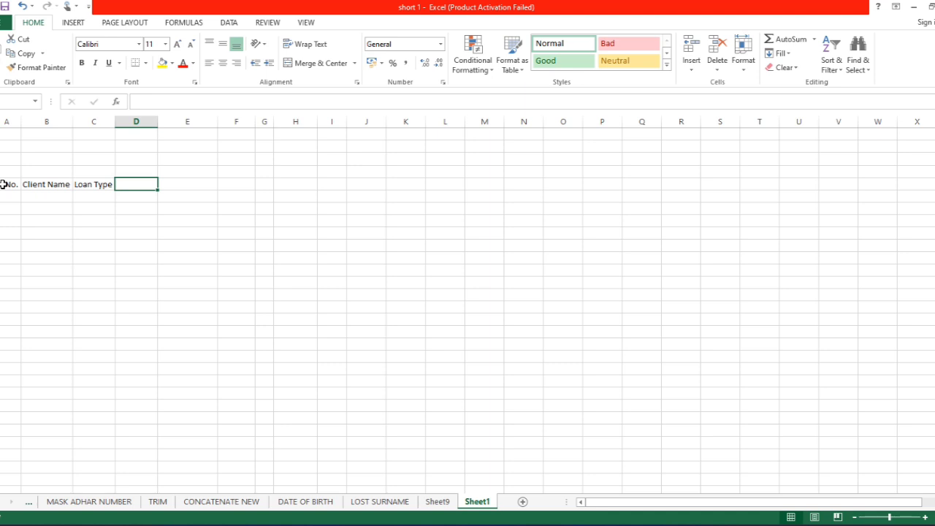
{"action": "type", "text": "Loan Amt."}
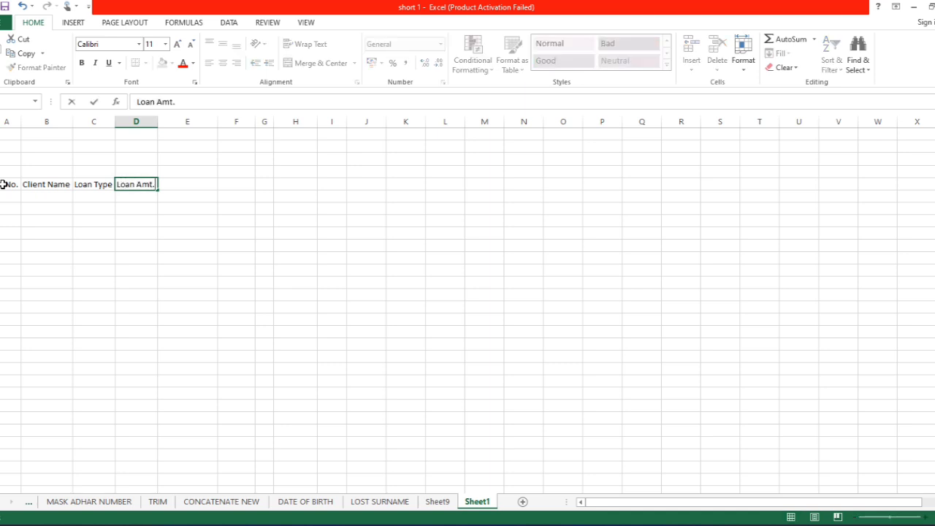
{"action": "key", "text": "Tab"}
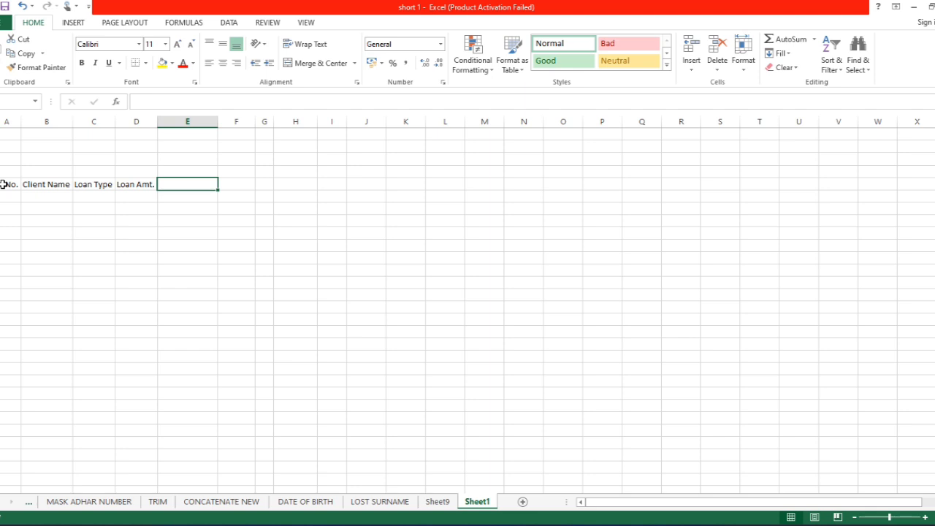
{"action": "type", "text": "Rat"}
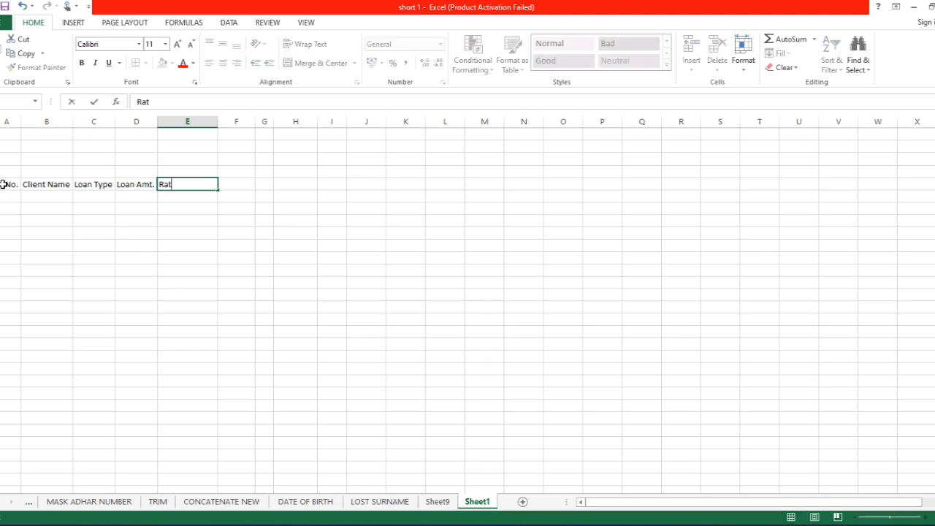
{"action": "type", "text": "e Of Intrest"}
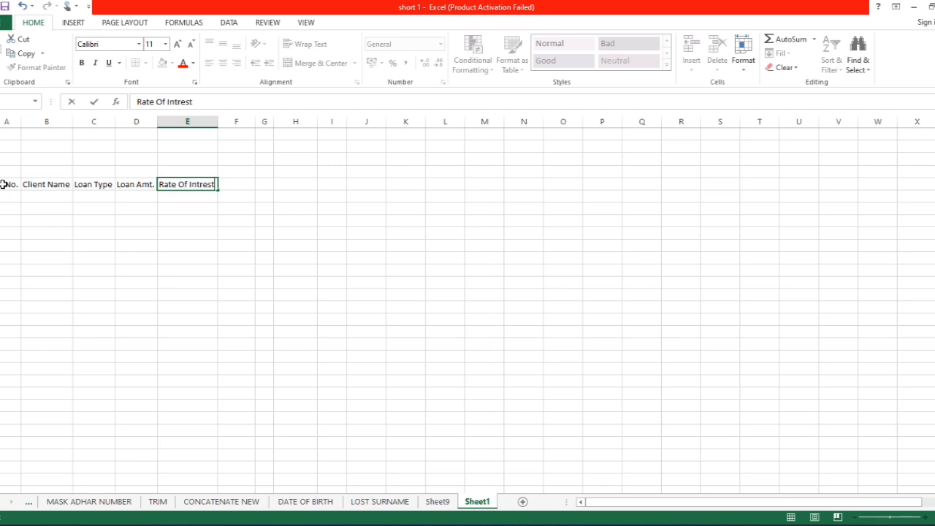
{"action": "key", "text": "Tab"}
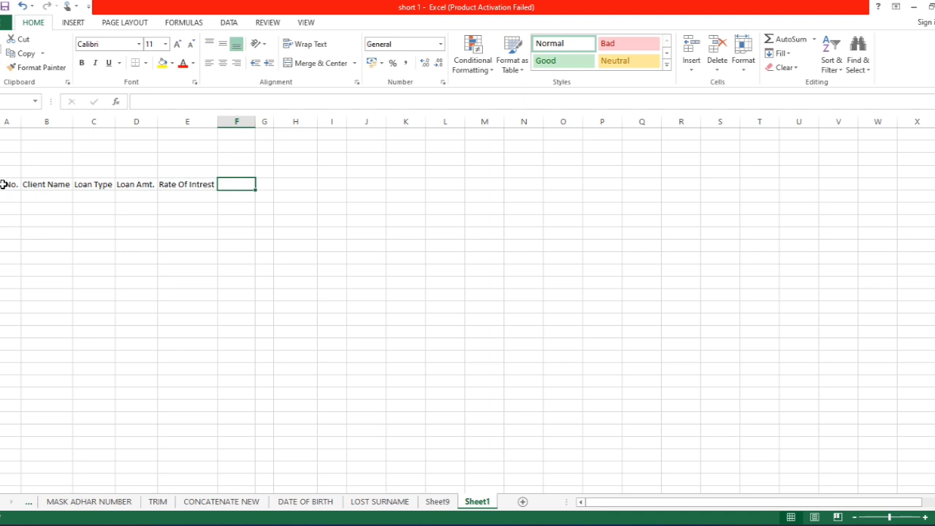
- Continue the headings with Duration, EMI, Total Amt. and Intrest
{"action": "type", "text": "Du"}
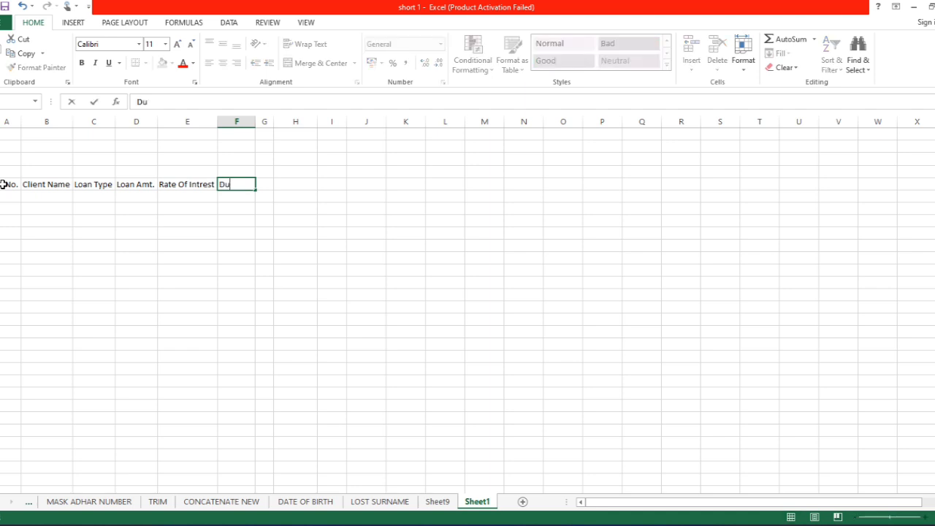
{"action": "type", "text": "ration"}
{"action": "key", "text": "Tab"}
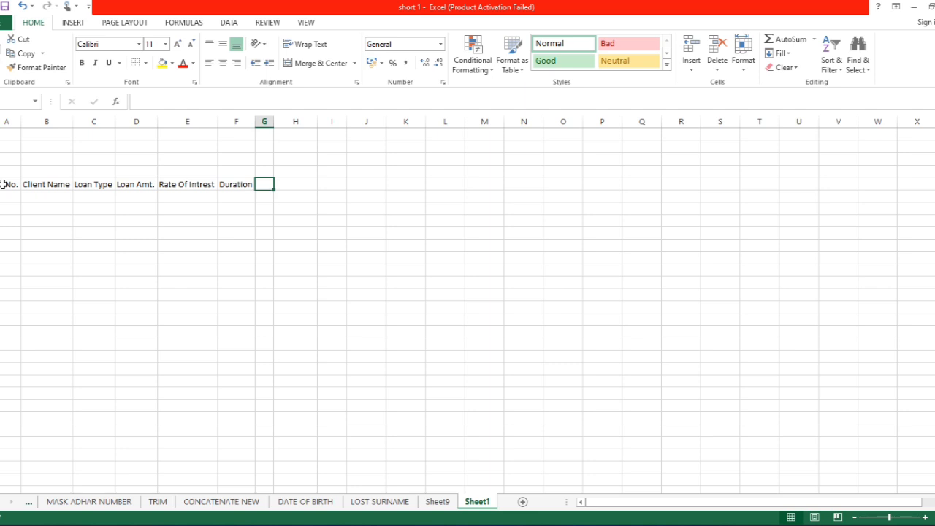
{"action": "type", "text": "EMI"}
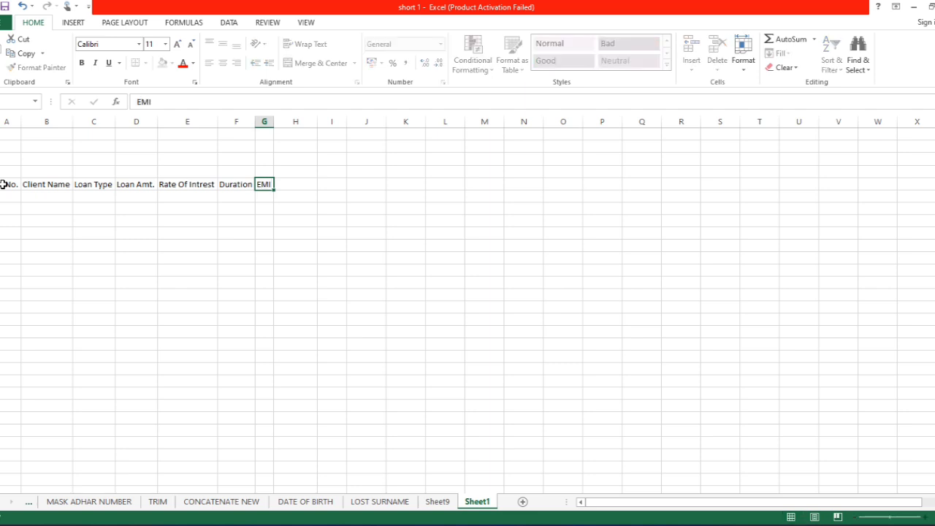
{"action": "key", "text": "Tab"}
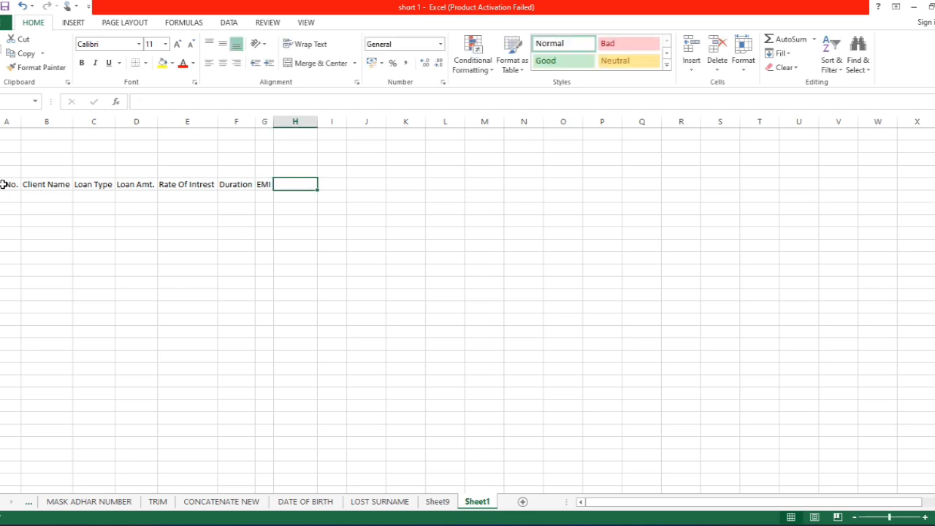
{"action": "type", "text": "T"}
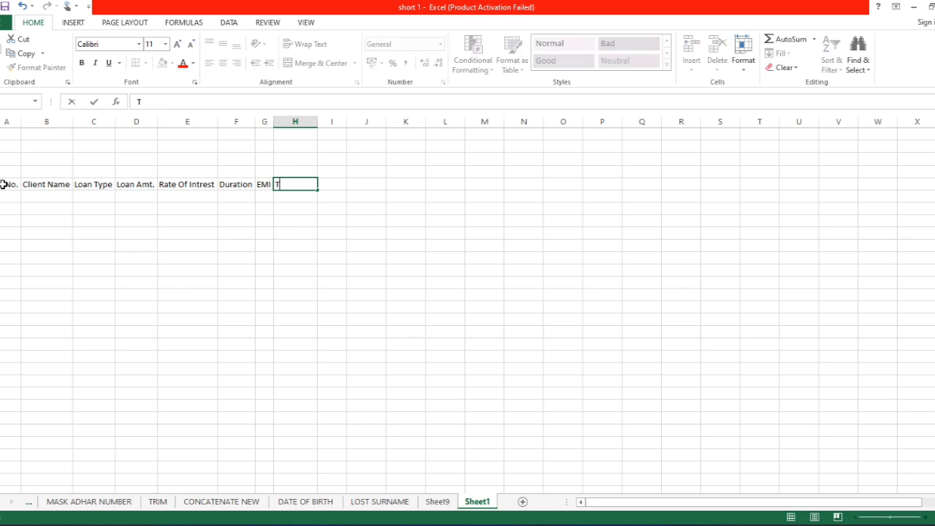
{"action": "type", "text": "otal Amt."}
{"action": "key", "text": "Tab"}
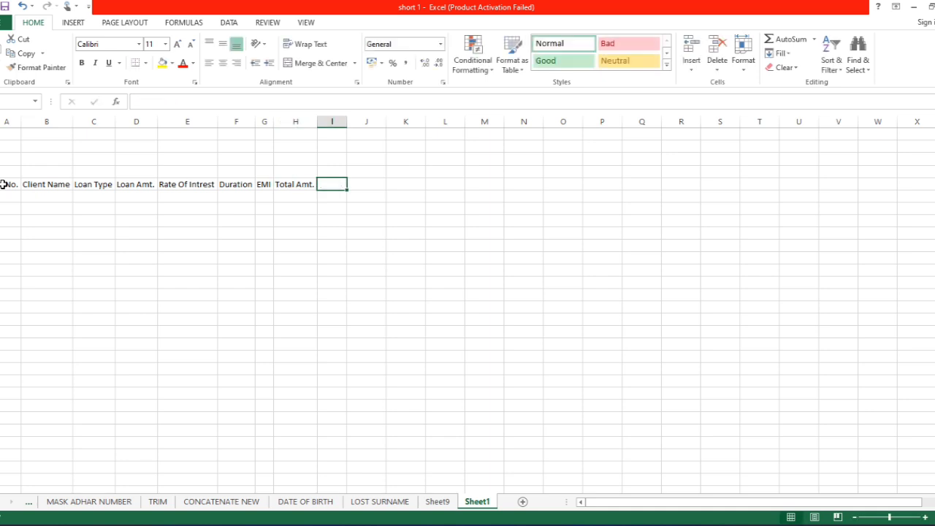
{"action": "type", "text": "Int"}
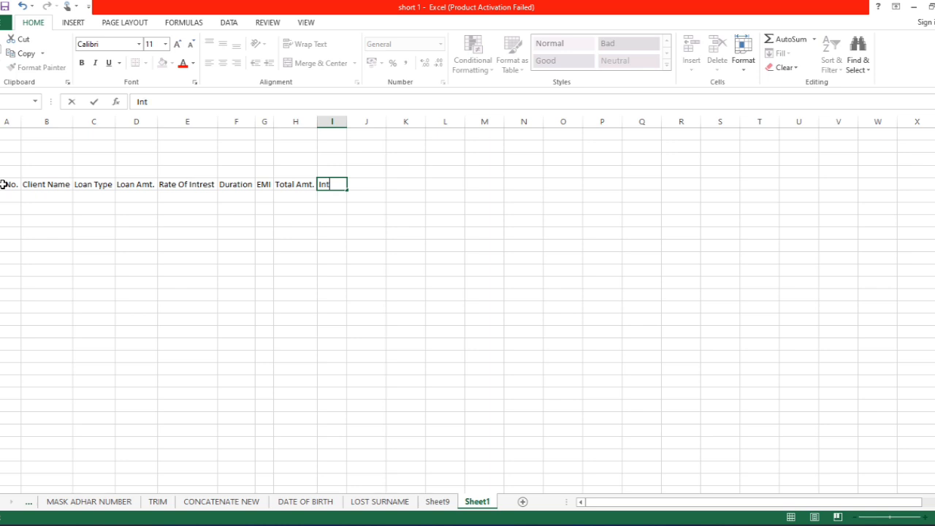
{"action": "type", "text": "rest"}
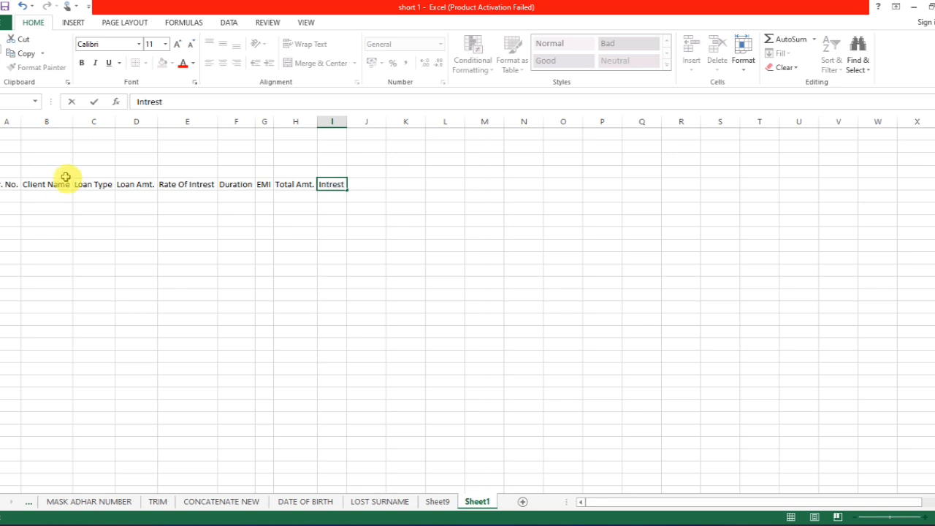
- Make the header row 6 bold at font size 16
{"action": "left_click", "coordinate": [1, 184]}
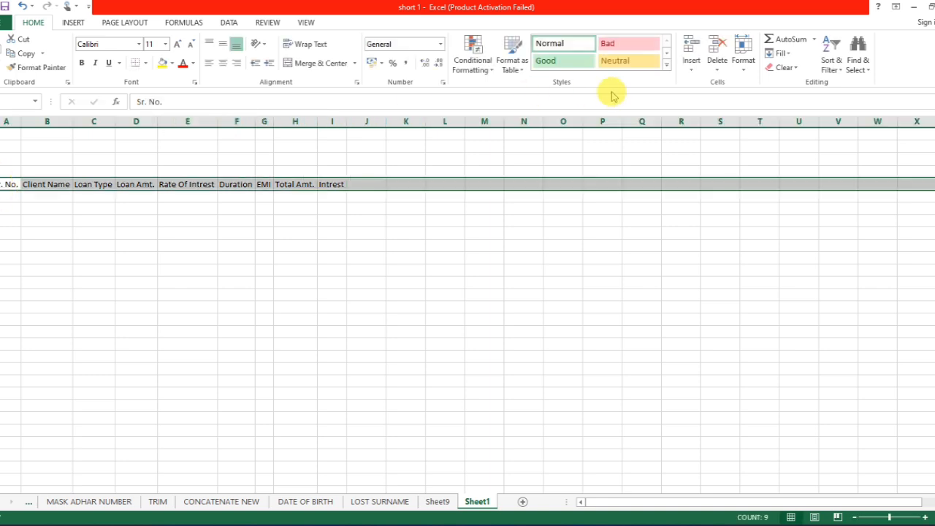
{"action": "left_click", "coordinate": [82, 64]}
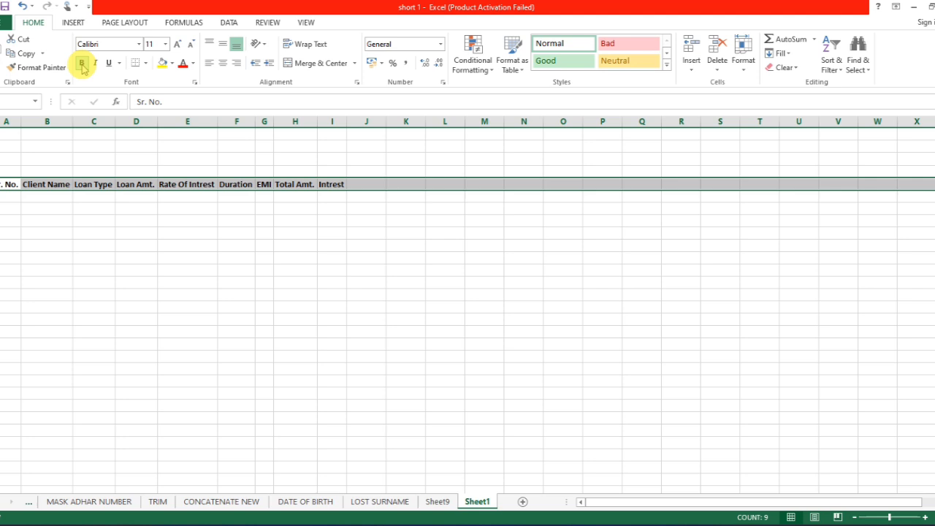
{"action": "left_click", "coordinate": [177, 44]}
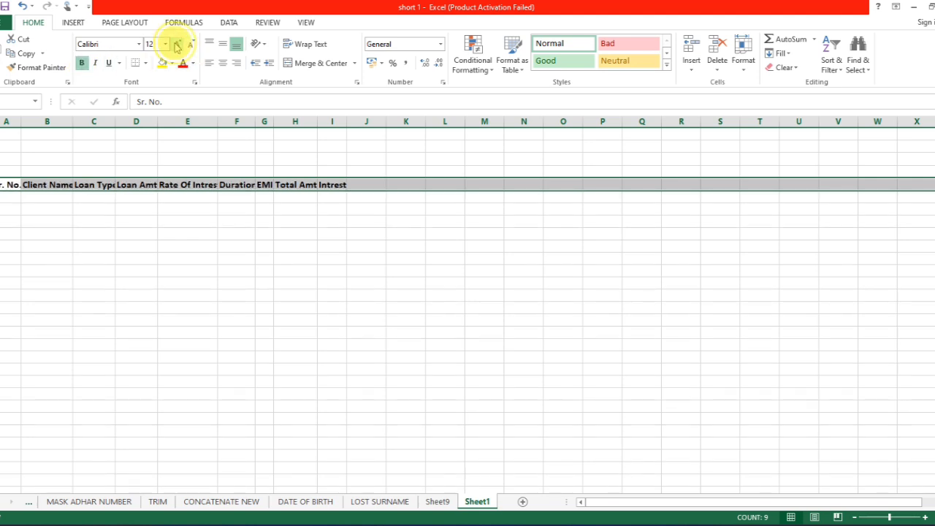
{"action": "left_click", "coordinate": [177, 45]}
{"action": "left_click", "coordinate": [177, 45]}
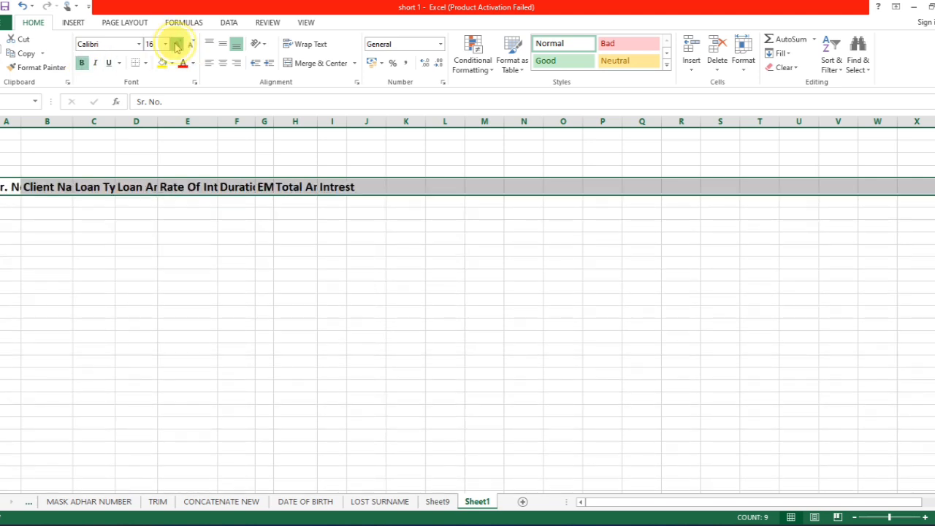
{"action": "left_click", "coordinate": [177, 44]}
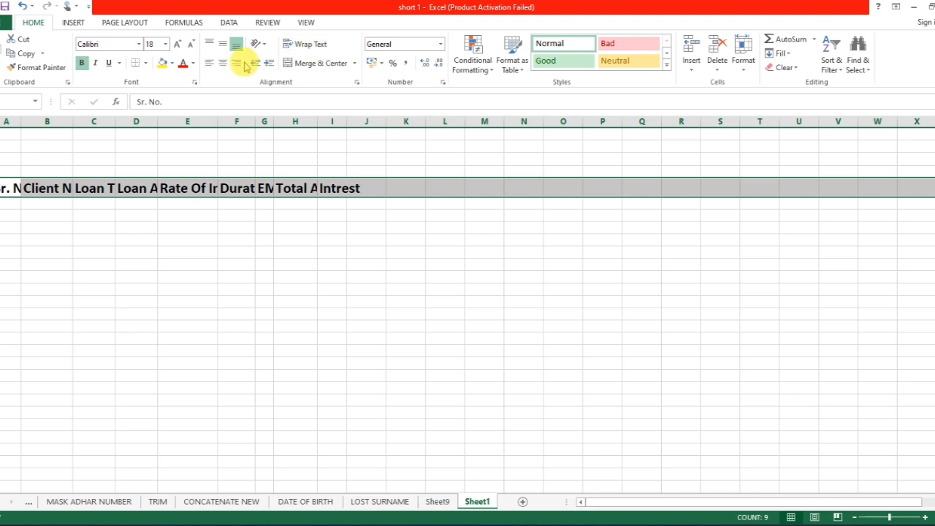
{"action": "left_click", "coordinate": [190, 47]}
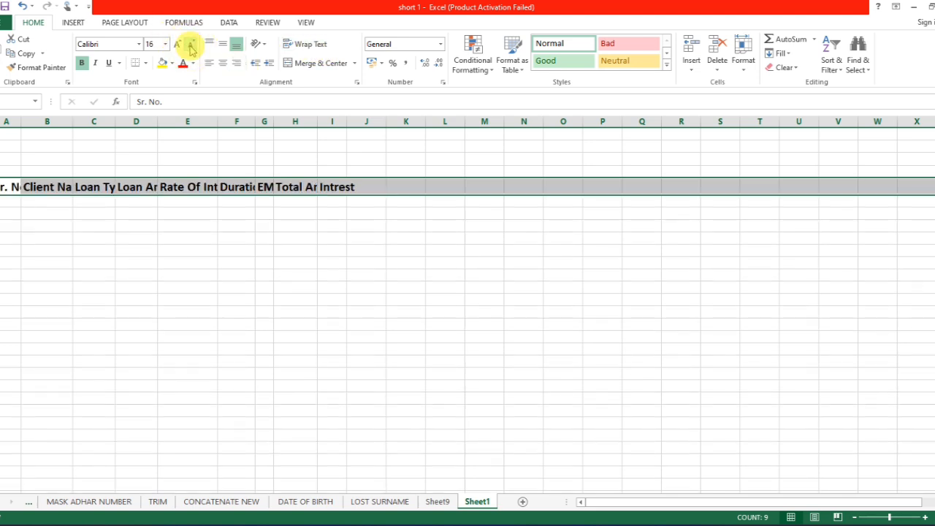
- Autofit the header columns, widen the EMI column to about 15, and centre labels both ways
{"action": "left_click", "coordinate": [746, 65]}
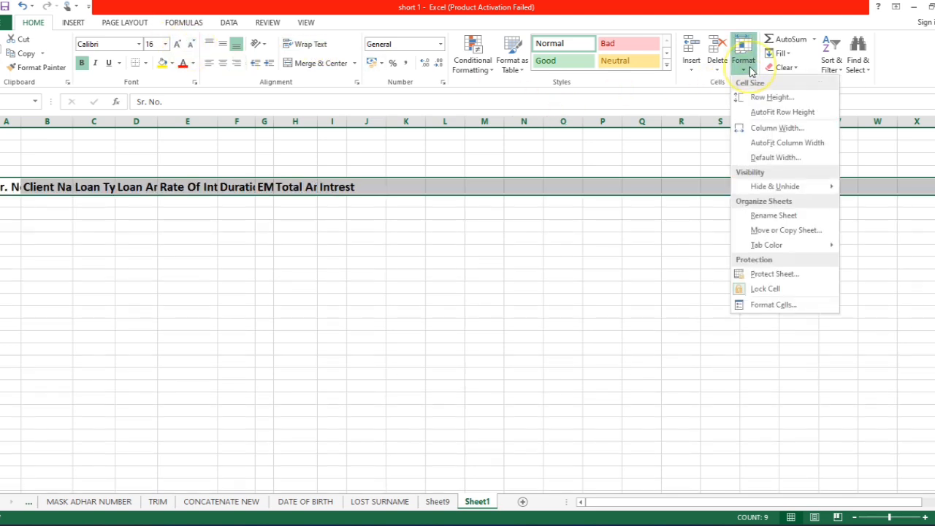
{"action": "left_click", "coordinate": [774, 143]}
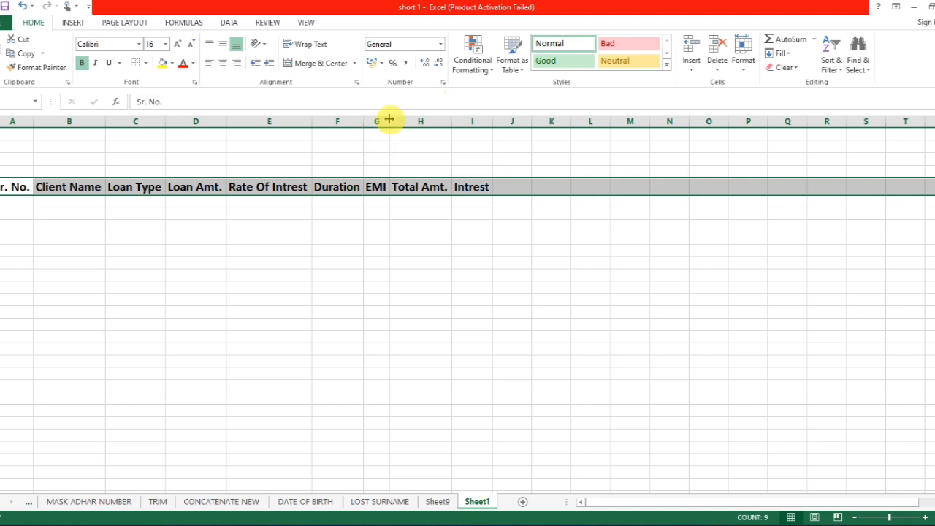
{"action": "left_click_drag", "start_coordinate": [390, 120], "coordinate": [453, 139]}
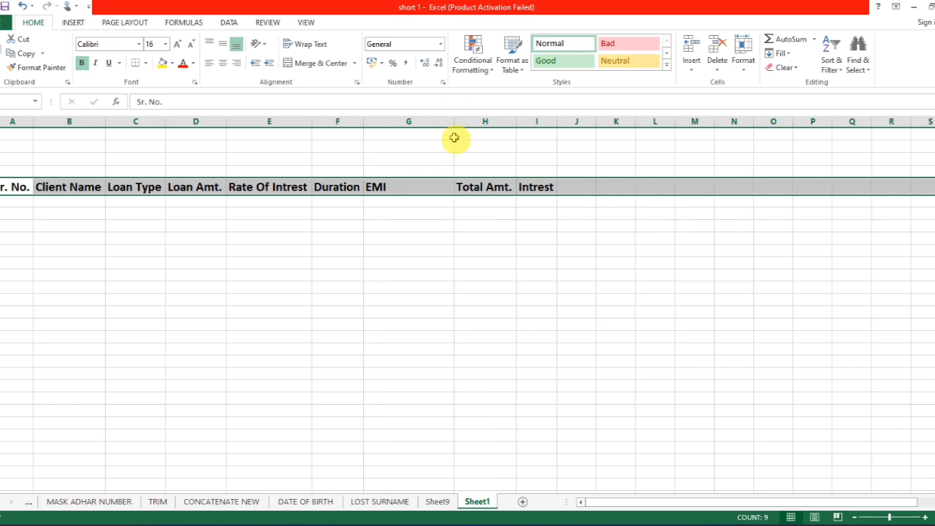
{"action": "left_click", "coordinate": [224, 67]}
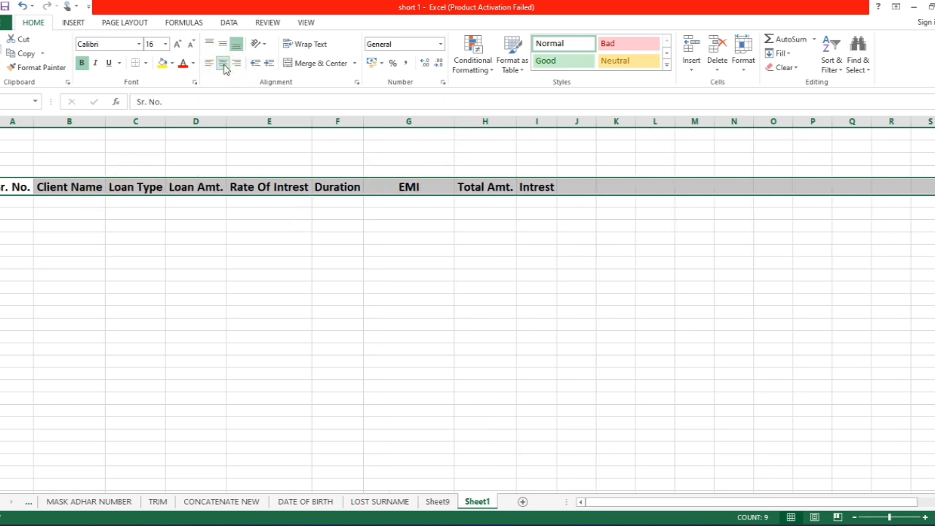
{"action": "left_click", "coordinate": [222, 43]}
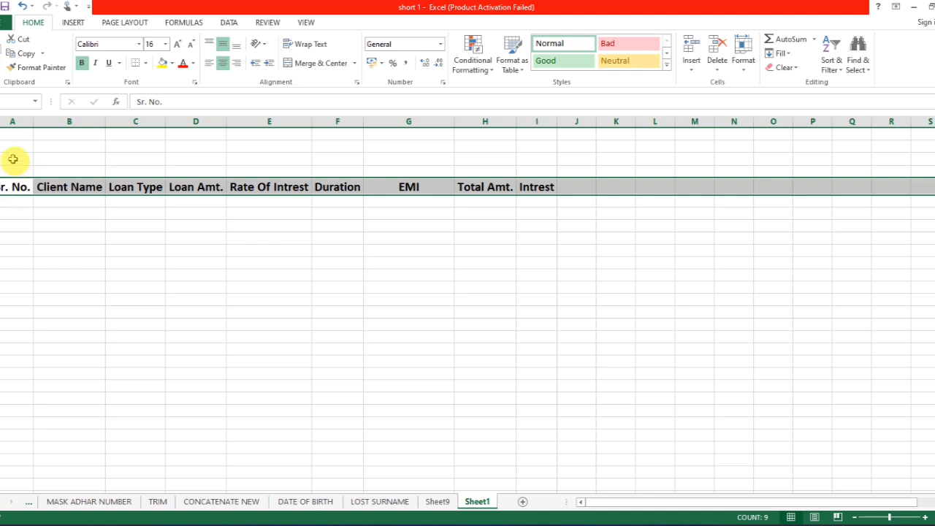
- Merge & Center A1:I1 and type the title 'Uma Technical Degree College Rudhauli - Basti'
{"action": "left_click_drag", "start_coordinate": [12, 134], "coordinate": [536, 147]}
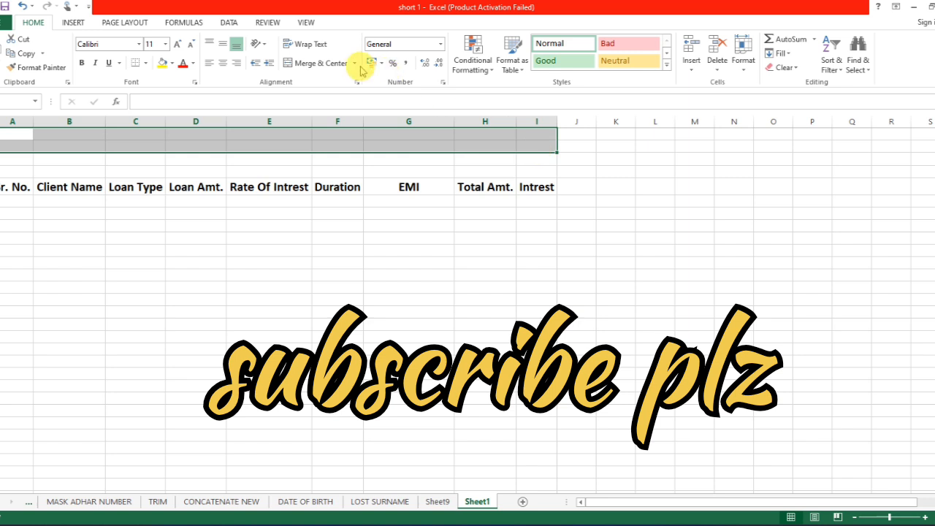
{"action": "left_click", "coordinate": [311, 64]}
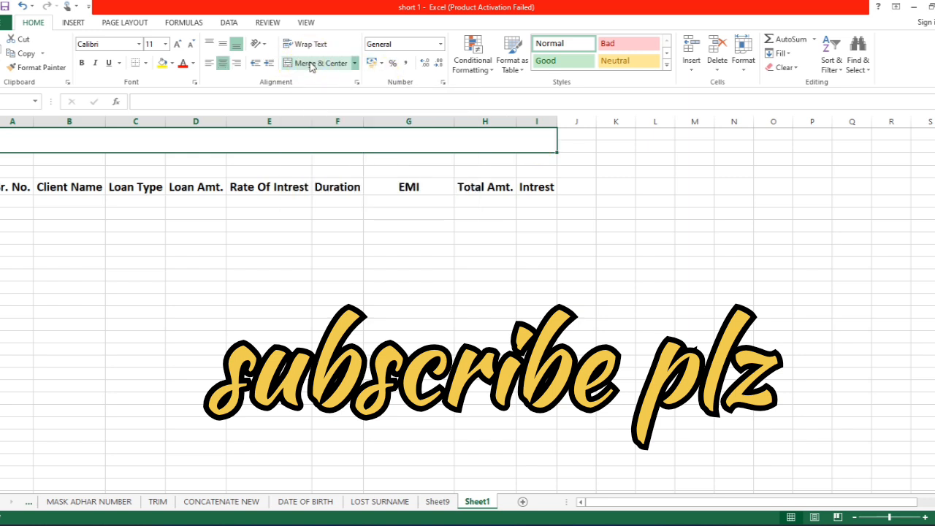
{"action": "type", "text": "uma"}
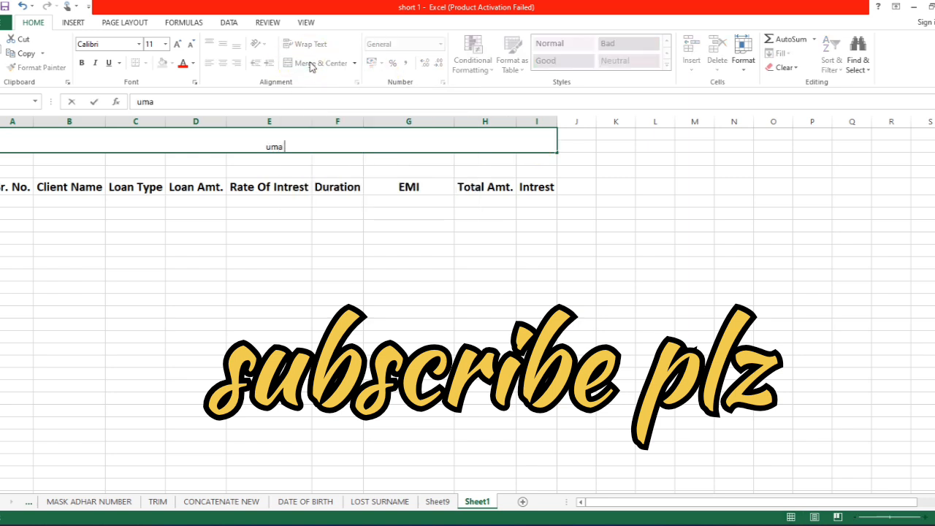
{"action": "key", "text": "BackSpace"}
{"action": "key", "text": "BackSpace"}
{"action": "key", "text": "BackSpace"}
{"action": "type", "text": "Uma Technical "}
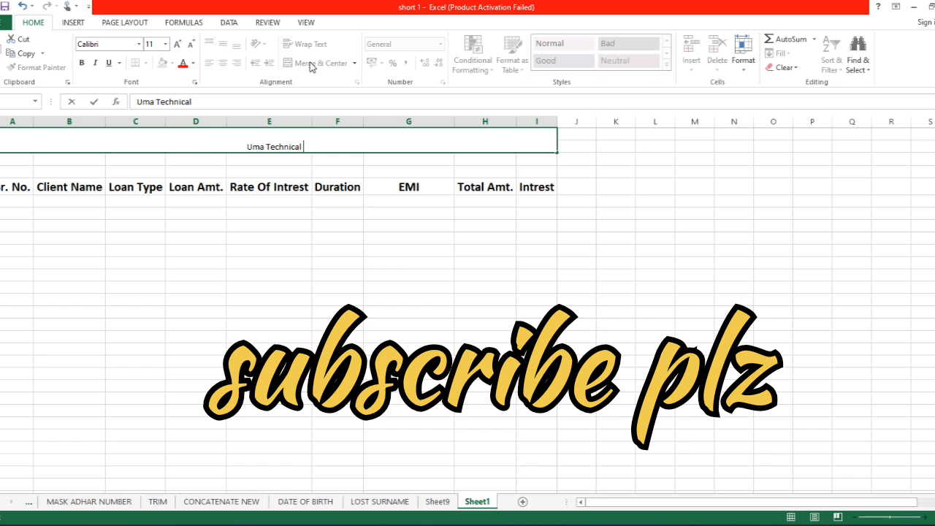
{"action": "type", "text": "degree"}
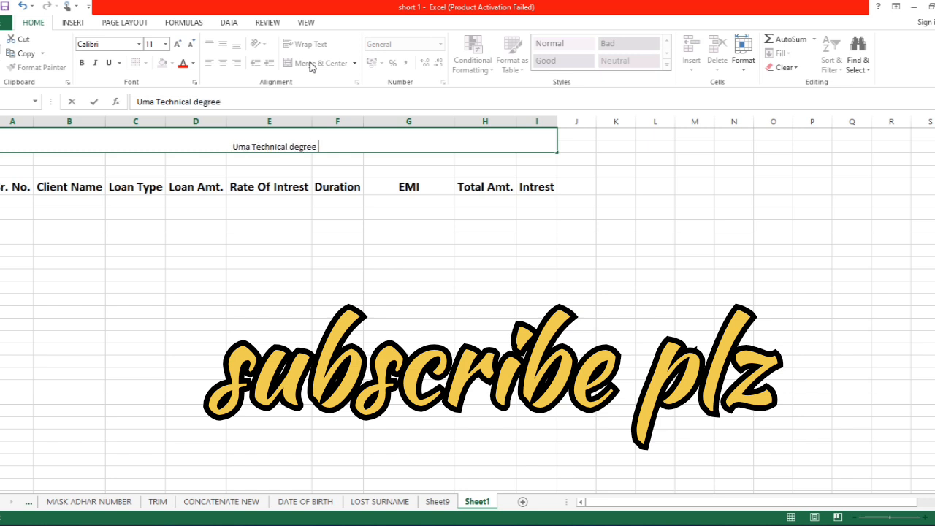
{"action": "key", "text": "BackSpace"}
{"action": "key", "text": "BackSpace"}
{"action": "key", "text": "BackSpace"}
{"action": "key", "text": "BackSpace"}
{"action": "key", "text": "BackSpace"}
{"action": "key", "text": "BackSpace"}
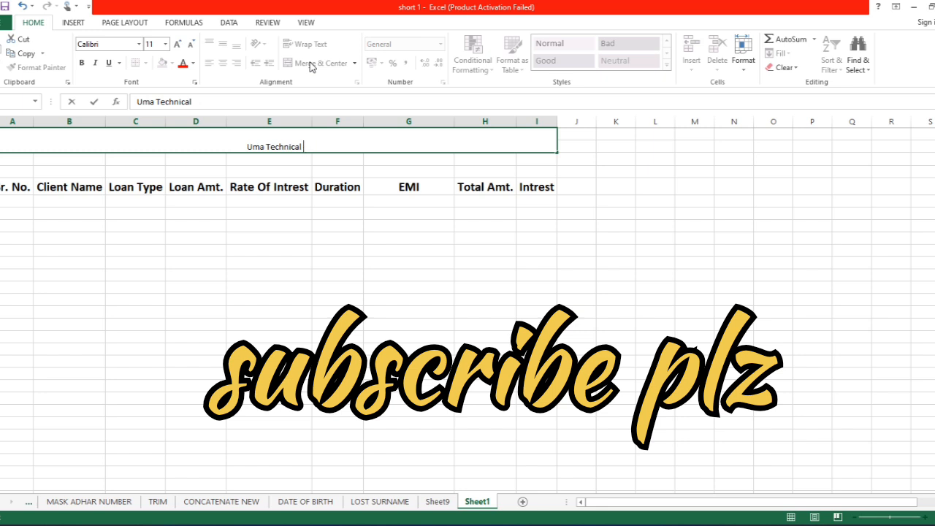
{"action": "type", "text": "Deg"}
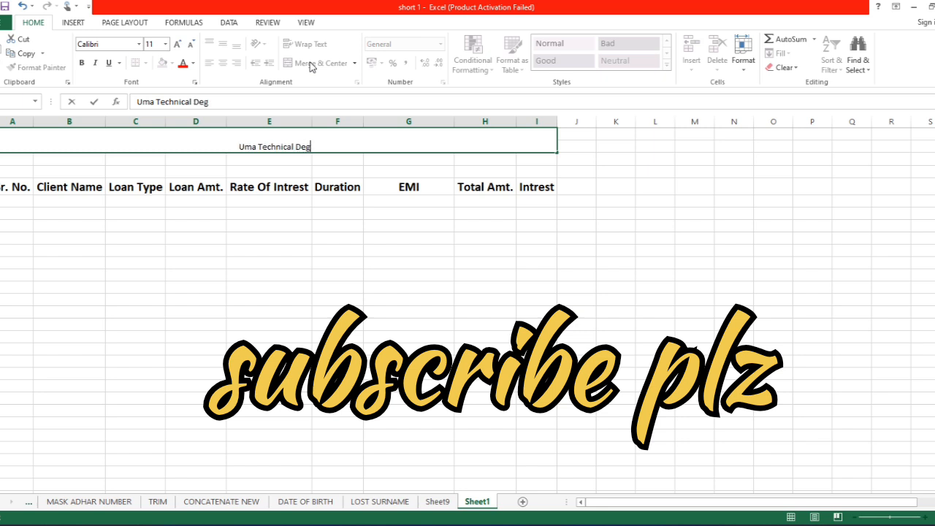
{"action": "type", "text": "ree C"}
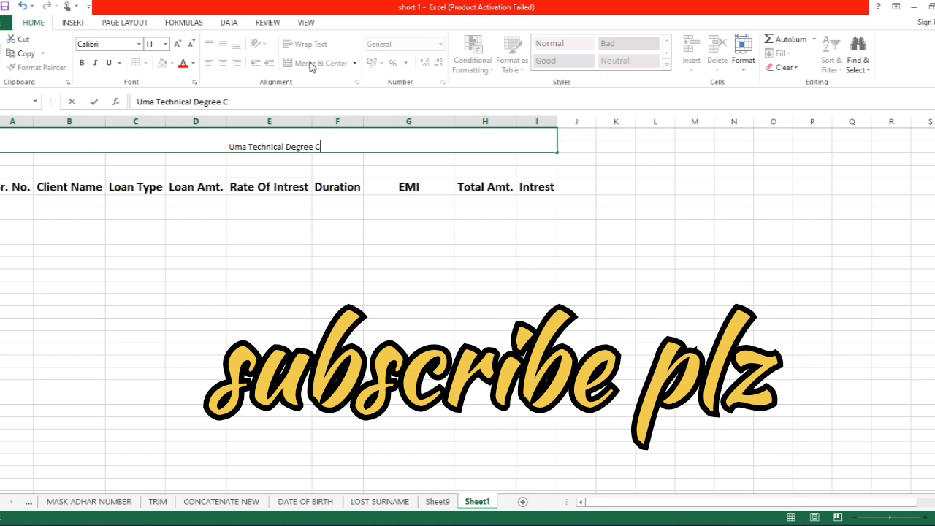
{"action": "type", "text": "ollege"}
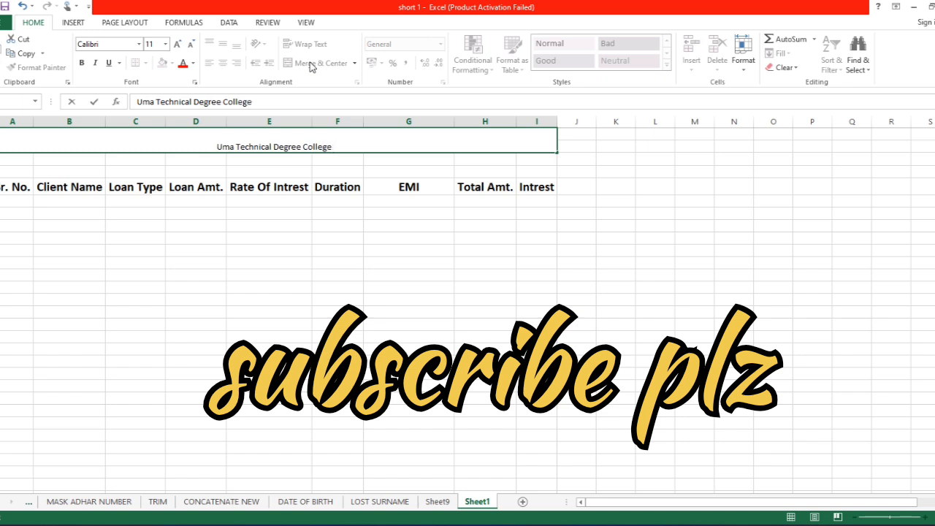
{"action": "type", "text": " Rudh"}
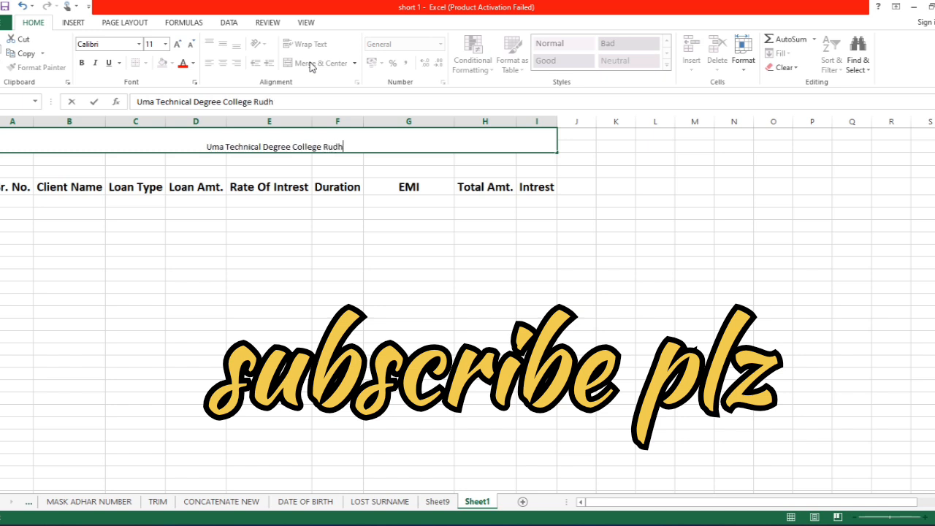
{"action": "type", "text": "auli"}
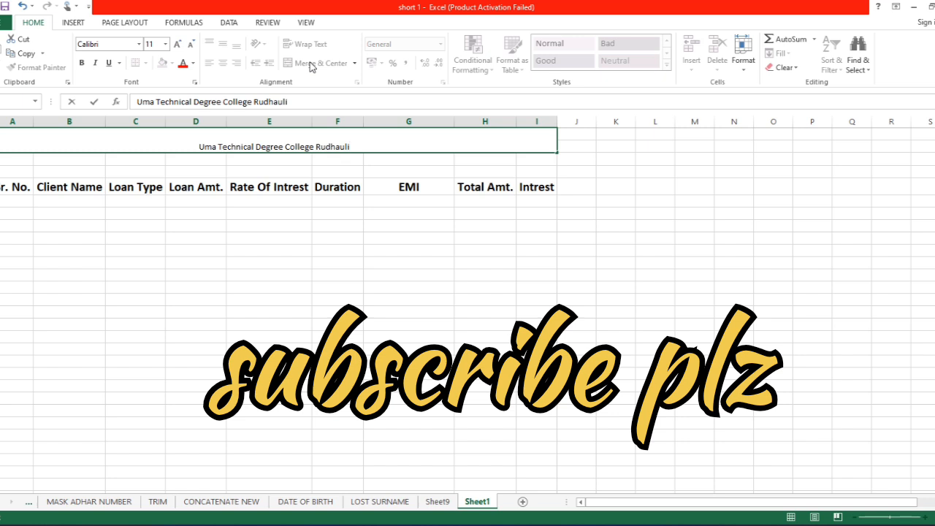
{"action": "type", "text": " -"}
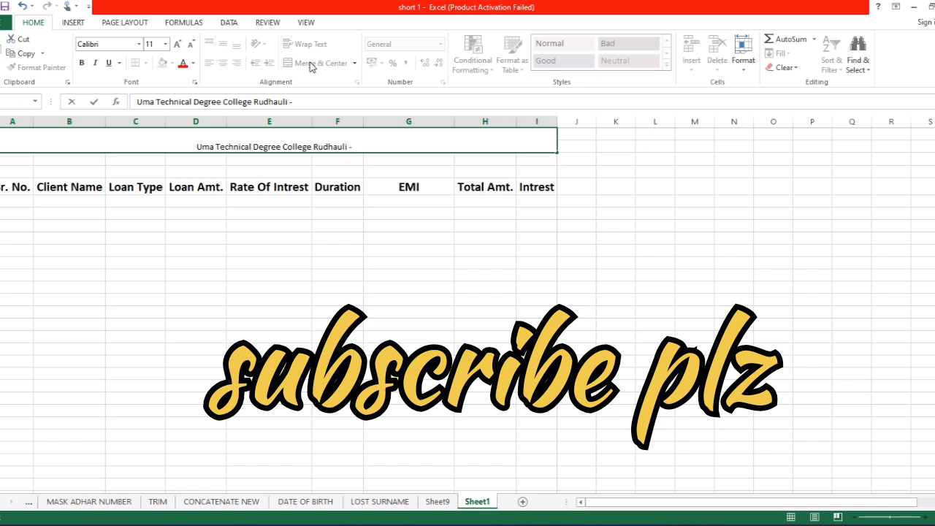
{"action": "type", "text": " Basti"}
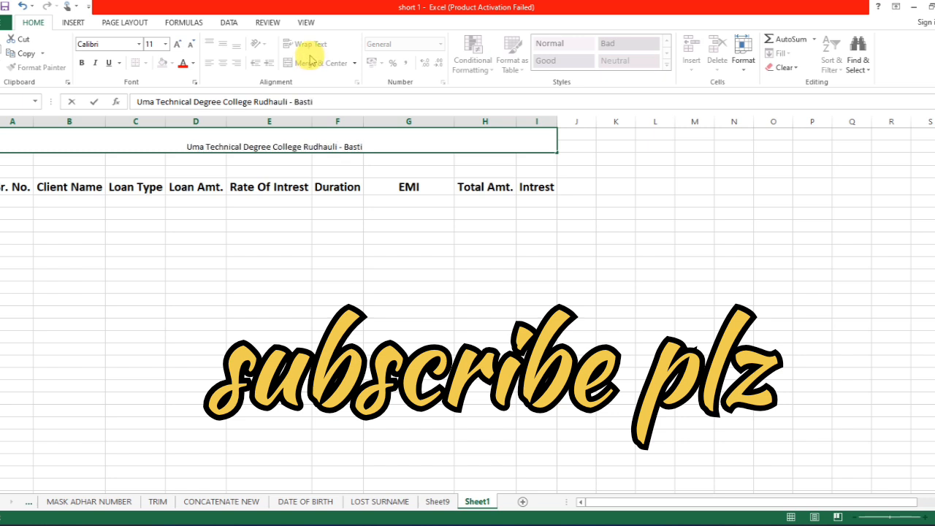
- Format the merged title as middle-aligned, bold Arial Black at size 20
{"action": "left_click", "coordinate": [270, 158]}
{"action": "left_click", "coordinate": [267, 145]}
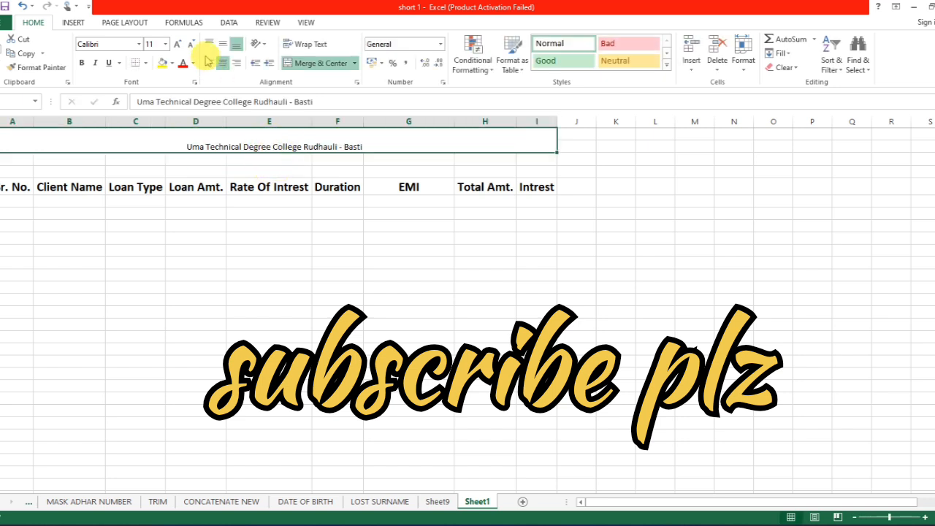
{"action": "left_click", "coordinate": [222, 44]}
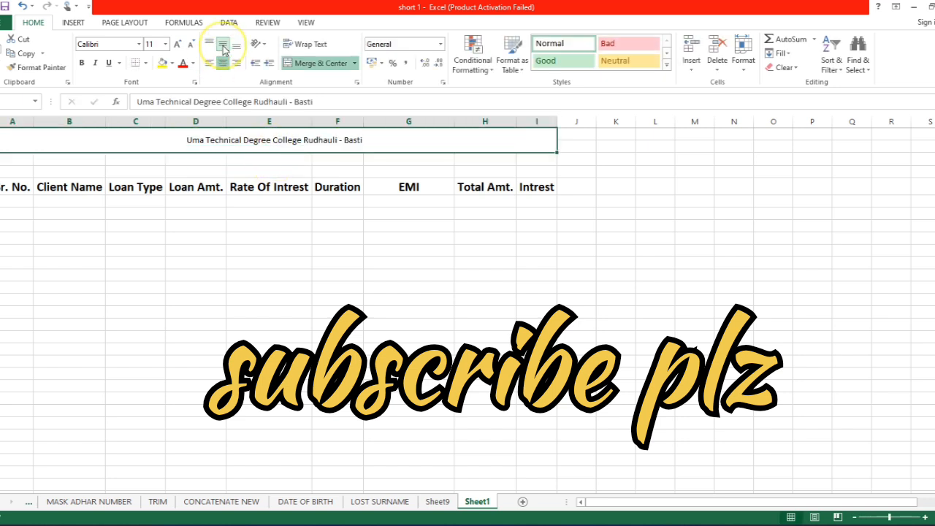
{"action": "left_click", "coordinate": [82, 64]}
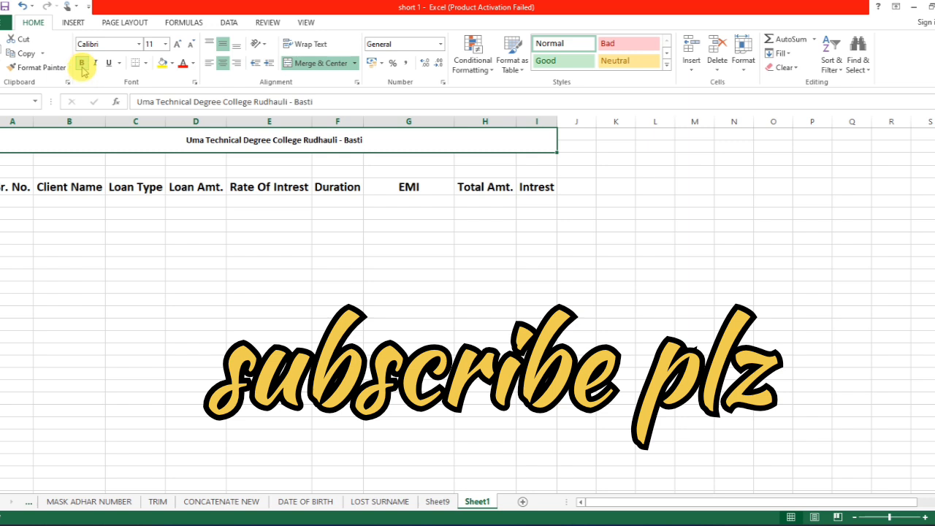
{"action": "left_click", "coordinate": [139, 44]}
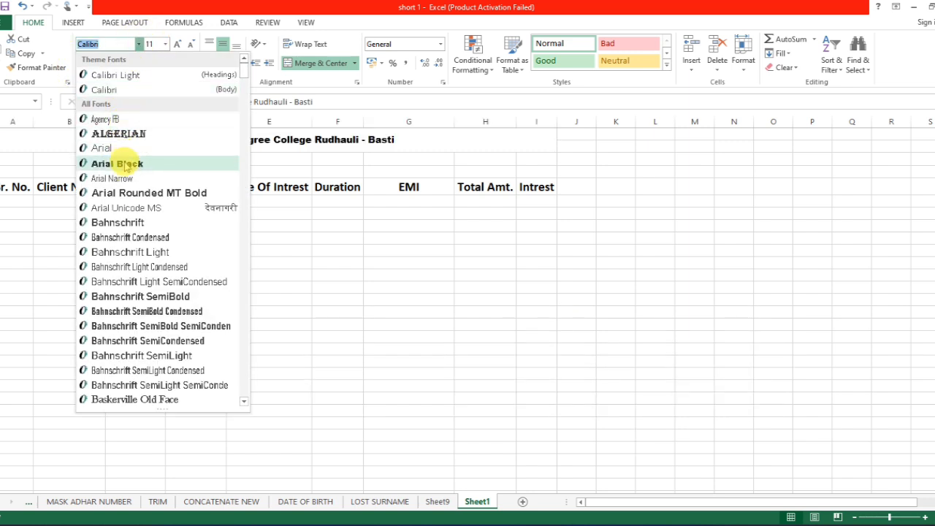
{"action": "left_click", "coordinate": [121, 163]}
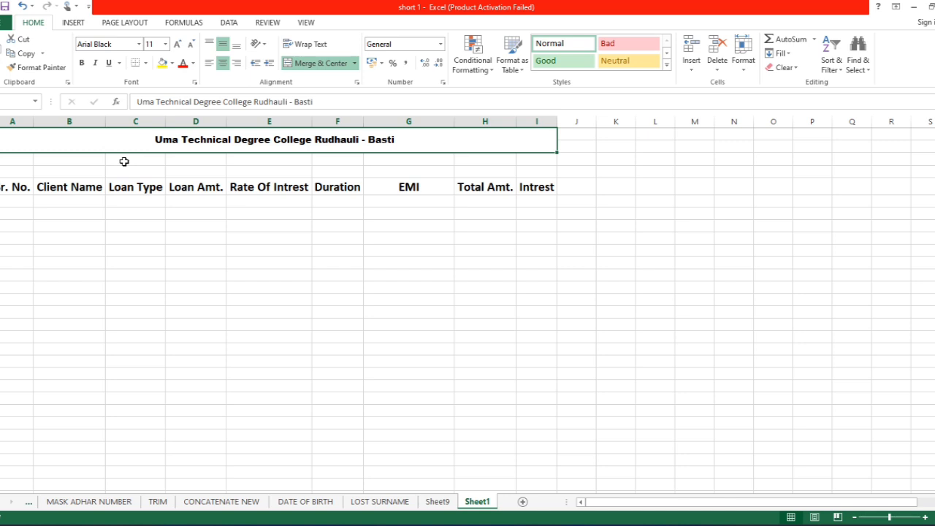
{"action": "left_click", "coordinate": [179, 44]}
{"action": "left_click", "coordinate": [179, 45]}
{"action": "left_click", "coordinate": [179, 44]}
{"action": "left_click", "coordinate": [179, 44]}
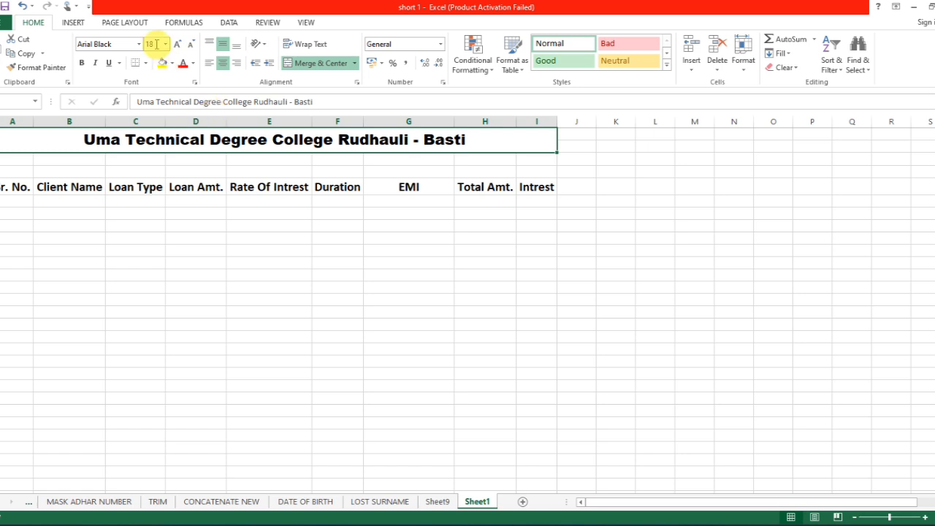
{"action": "left_click", "coordinate": [179, 45]}
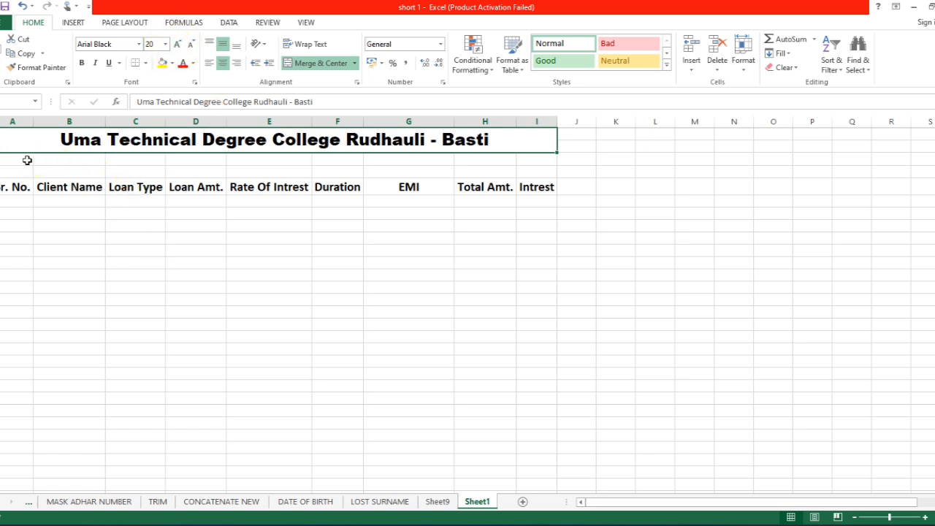
- Merge & Center A2:I2 and type the subtitle 'Bank Loan Data'
{"action": "left_click_drag", "start_coordinate": [27, 160], "coordinate": [543, 169]}
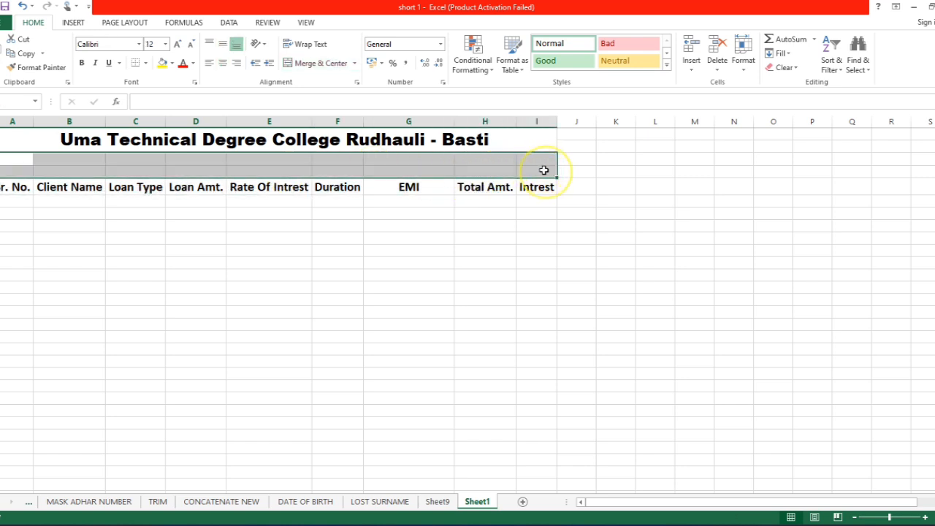
{"action": "left_click", "coordinate": [316, 64]}
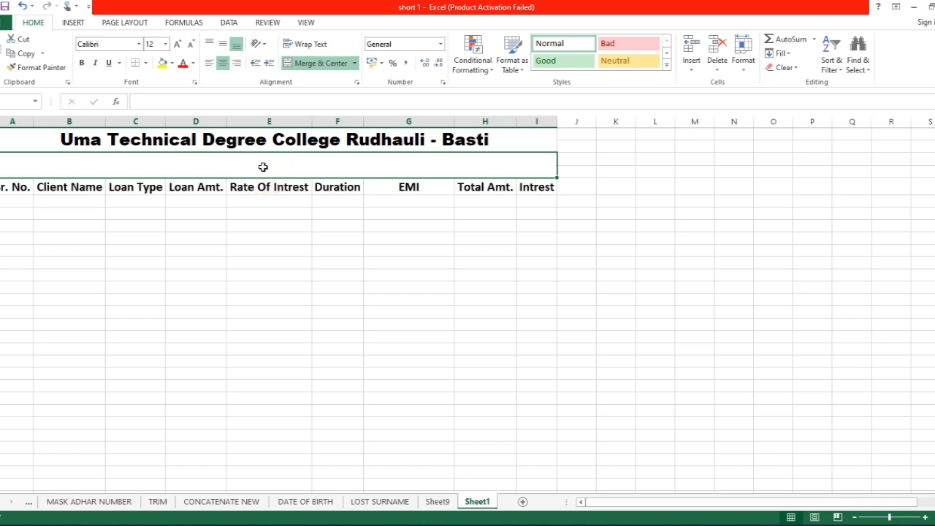
{"action": "type", "text": "Ban"}
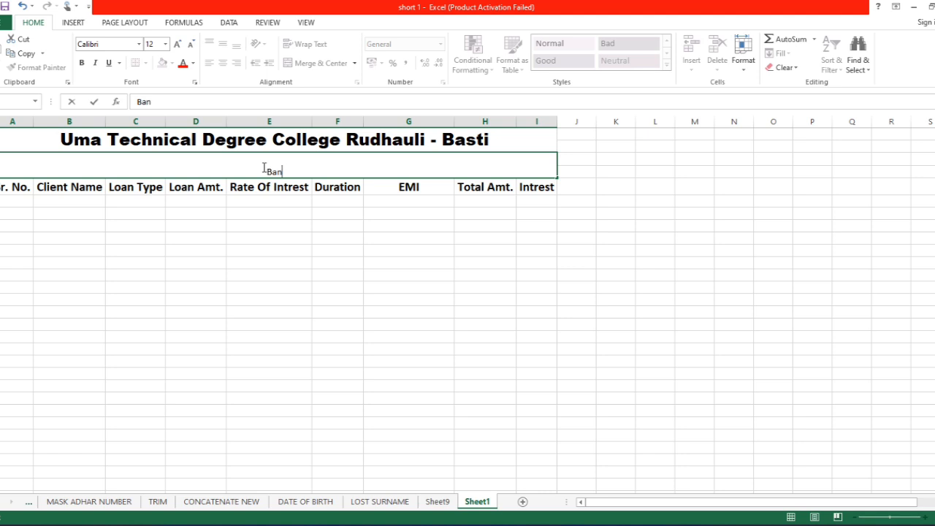
{"action": "type", "text": "k Loan data"}
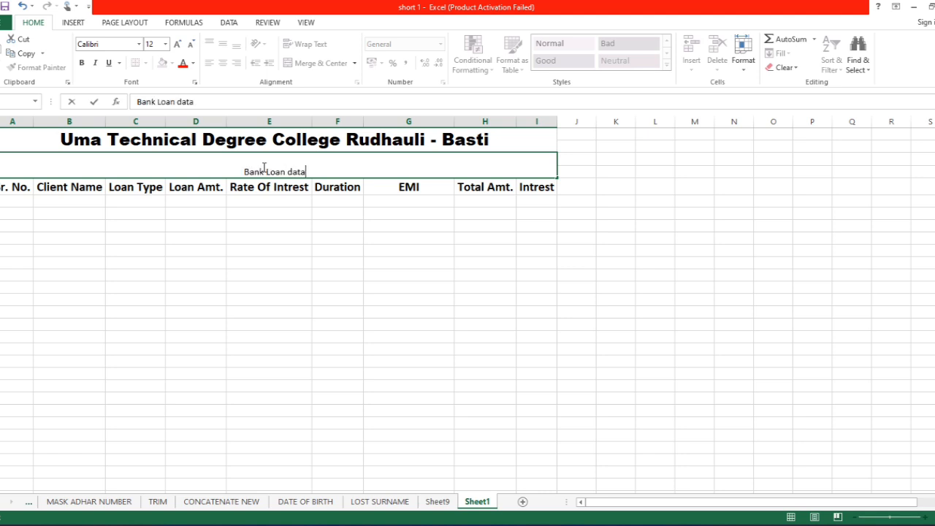
{"action": "key", "text": "BackSpace"}
{"action": "key", "text": "BackSpace"}
{"action": "key", "text": "BackSpace"}
{"action": "key", "text": "BackSpace"}
{"action": "type", "text": "Data"}
- Make the Bank Loan Data cell middle-aligned Arial Black at size 26
{"action": "left_click", "coordinate": [273, 201]}
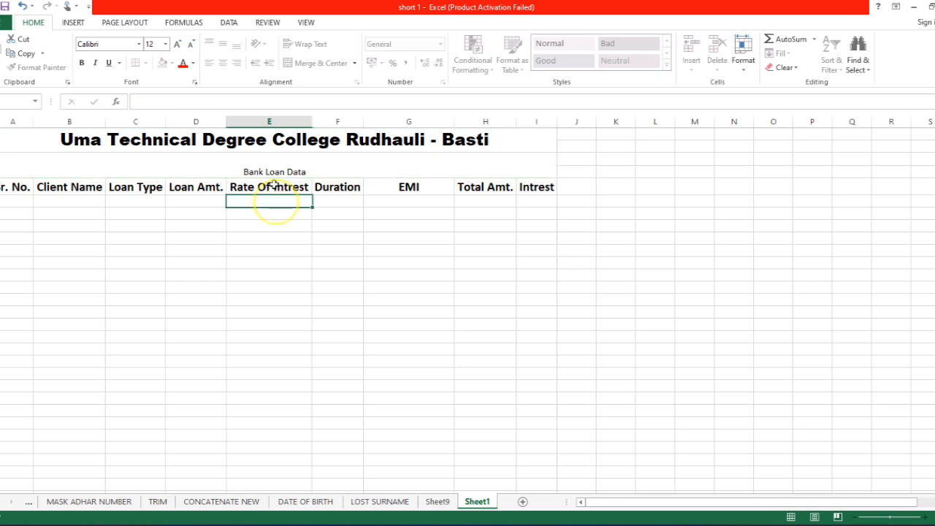
{"action": "left_click", "coordinate": [274, 166]}
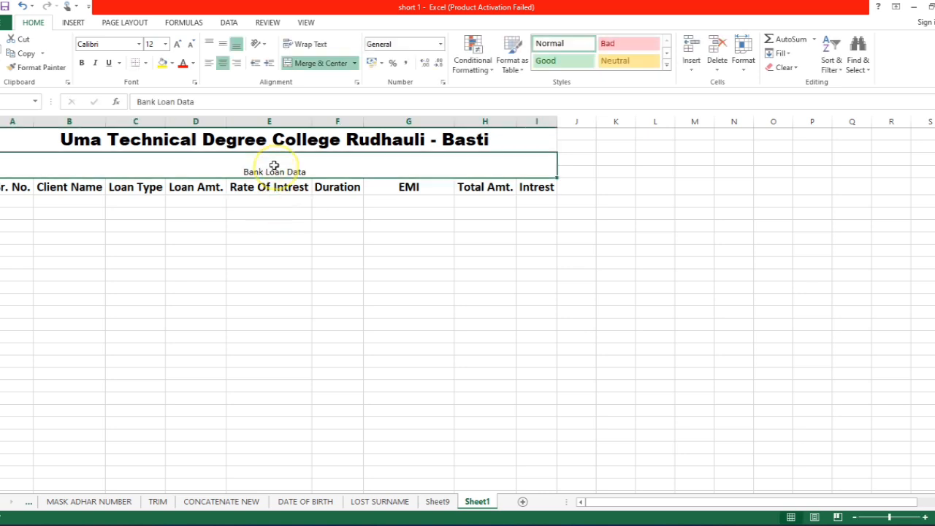
{"action": "left_click", "coordinate": [223, 46]}
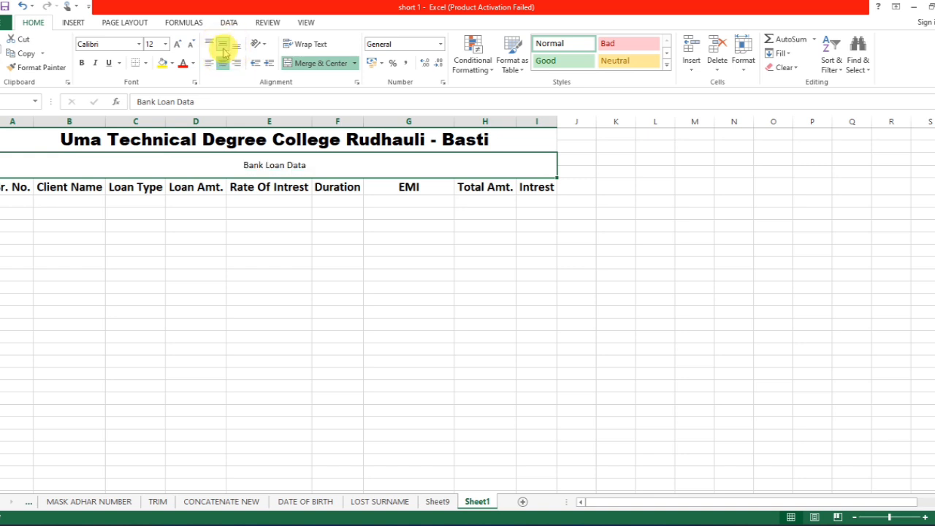
{"action": "left_click", "coordinate": [138, 44]}
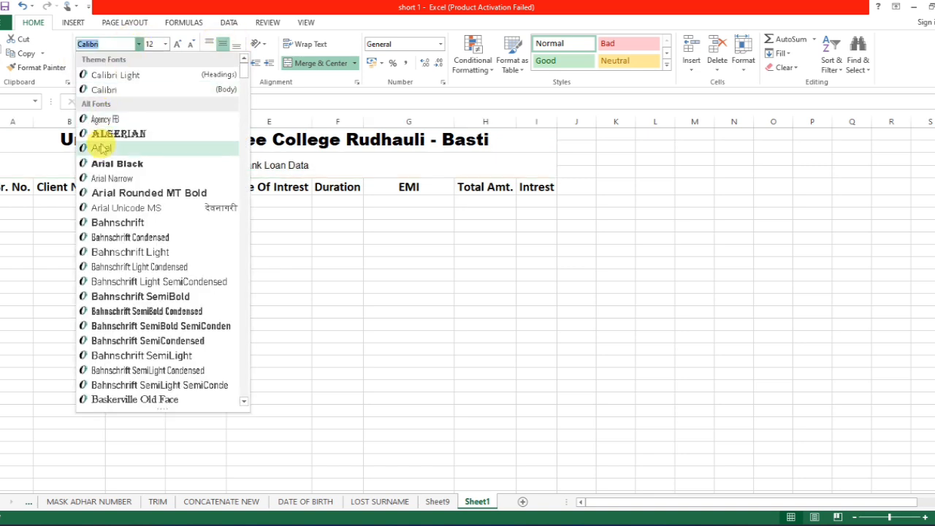
{"action": "left_click", "coordinate": [116, 164]}
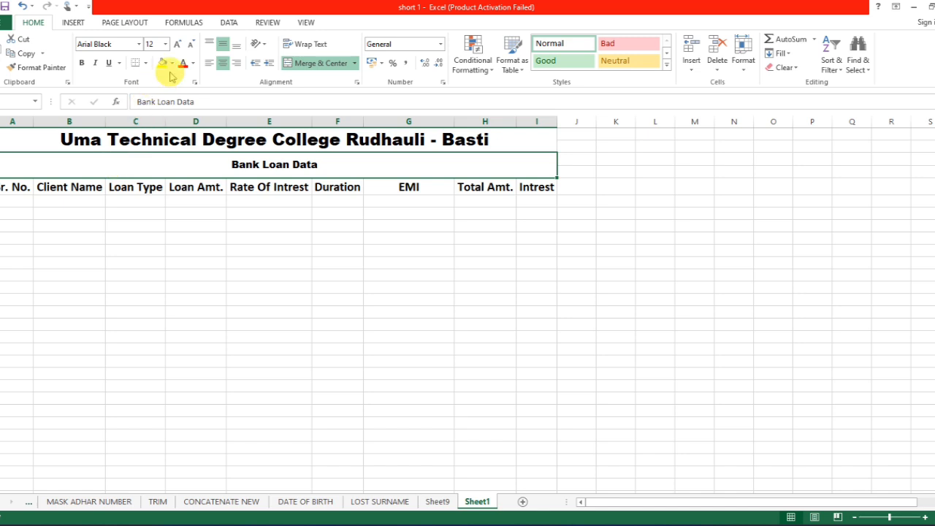
{"action": "left_click", "coordinate": [179, 45]}
{"action": "left_click", "coordinate": [179, 45]}
{"action": "left_click", "coordinate": [179, 45]}
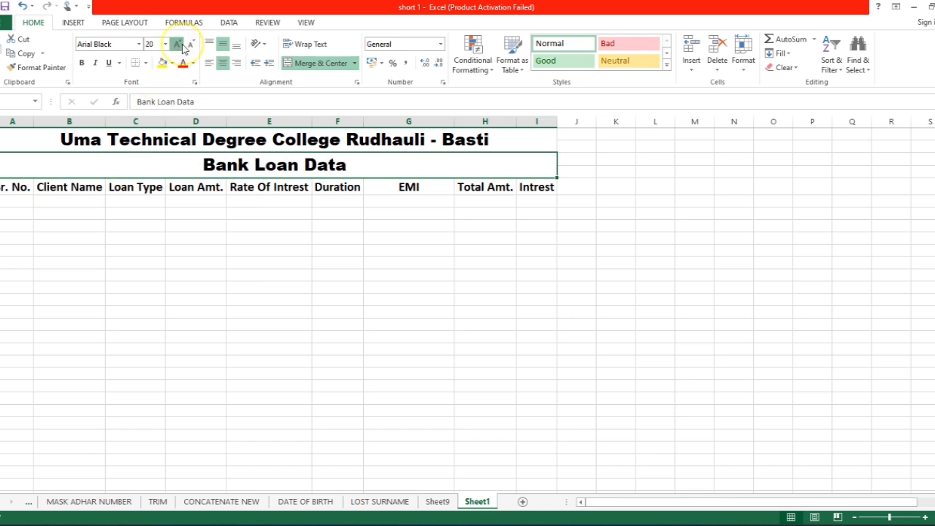
{"action": "left_click", "coordinate": [179, 45]}
{"action": "left_click", "coordinate": [179, 45]}
{"action": "left_click", "coordinate": [179, 45]}
{"action": "left_click", "coordinate": [179, 45]}
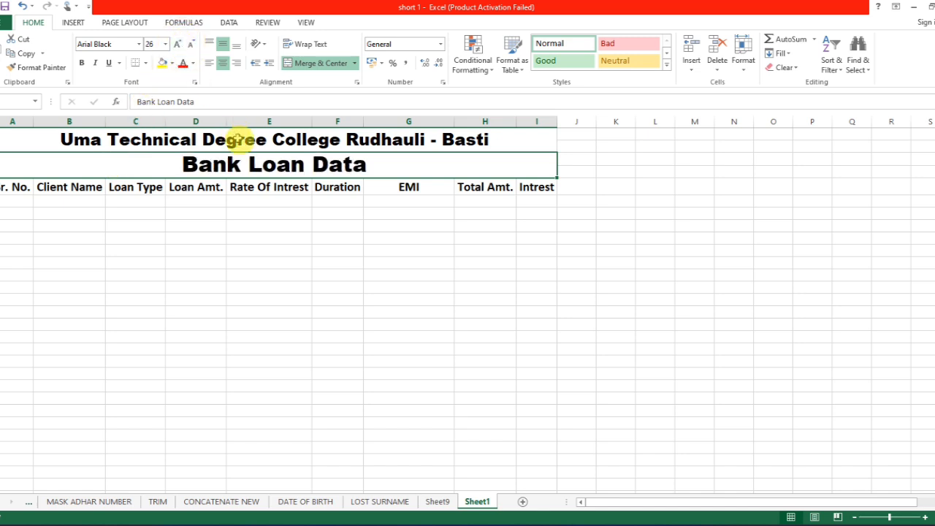
{"action": "left_click", "coordinate": [239, 139]}
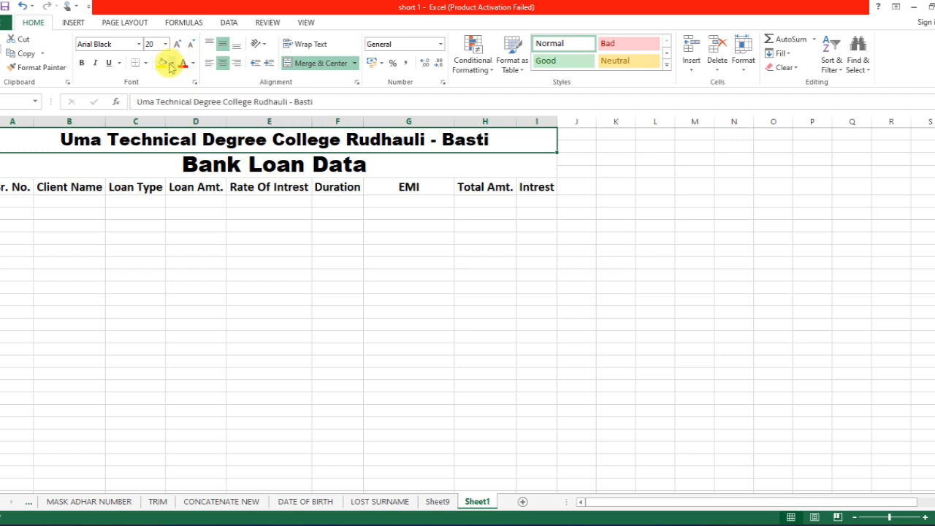
- Give the college title row a dark green fill with white text
{"action": "left_click", "coordinate": [173, 64]}
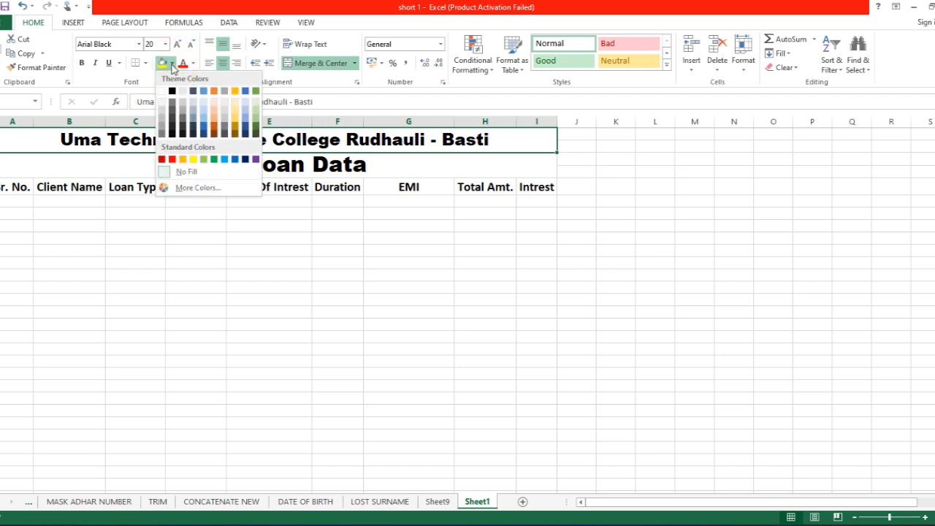
{"action": "left_click", "coordinate": [255, 133]}
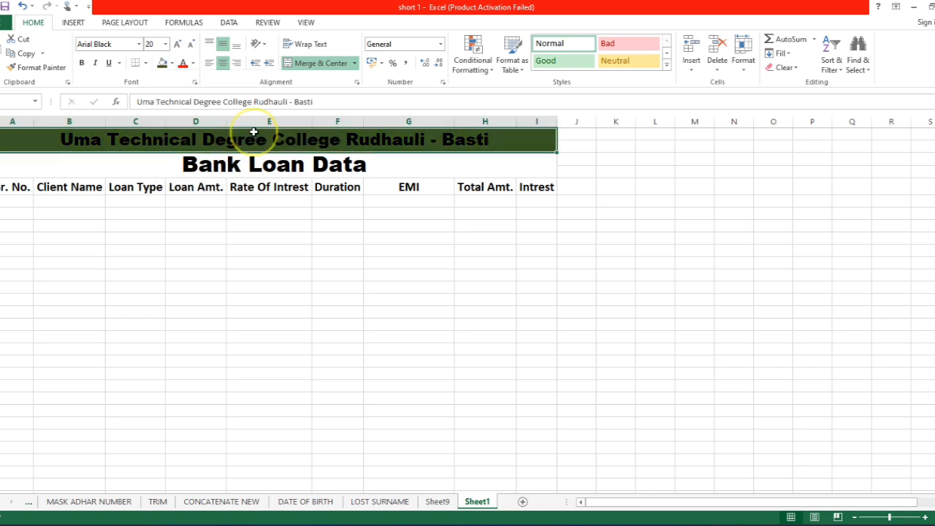
{"action": "left_click", "coordinate": [193, 64]}
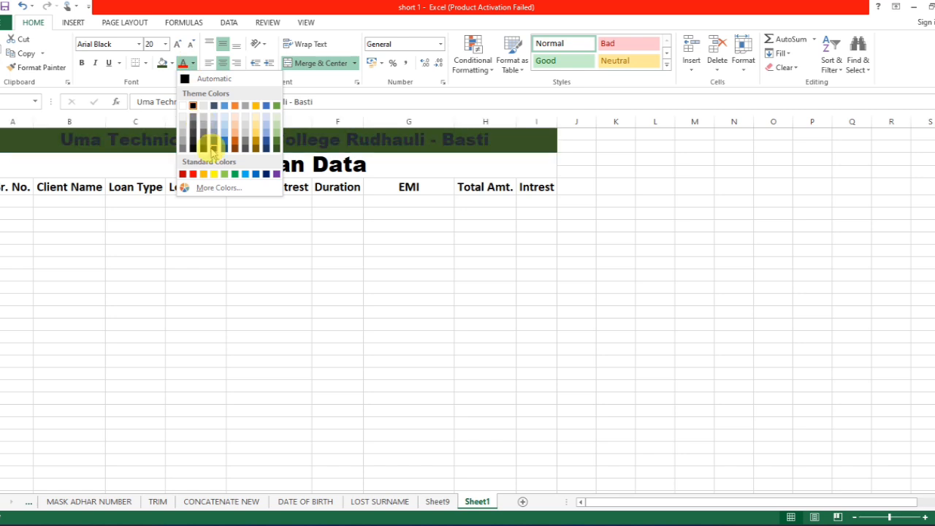
{"action": "left_click", "coordinate": [183, 107]}
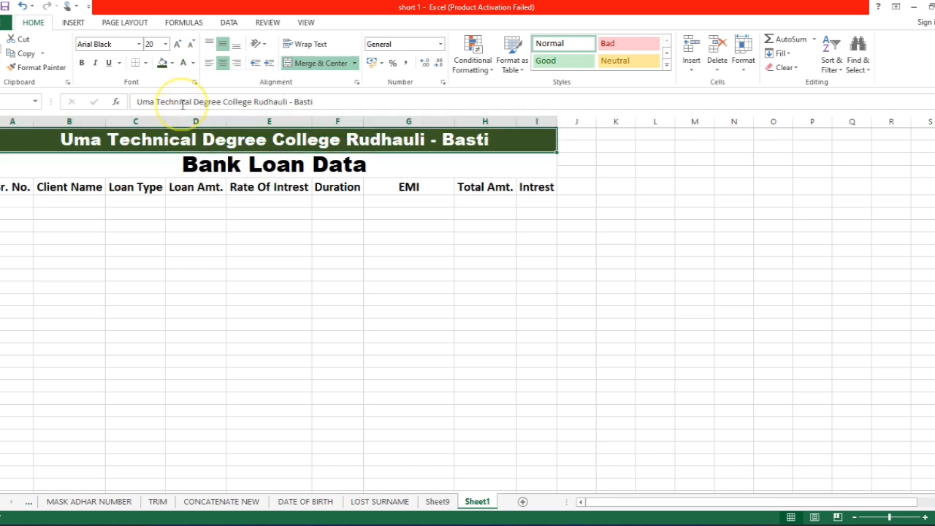
- Give the Bank Loan Data row a dark blue fill with white text
{"action": "left_click", "coordinate": [169, 166]}
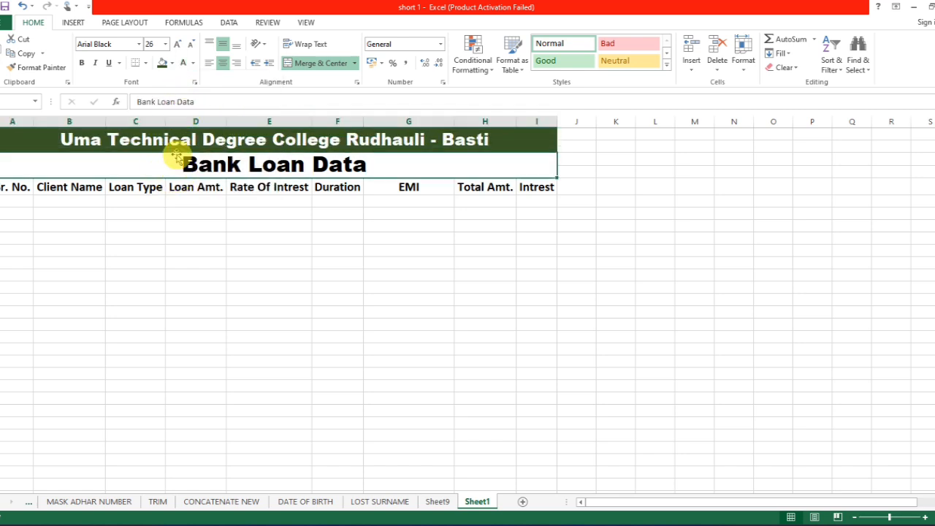
{"action": "left_click", "coordinate": [172, 63]}
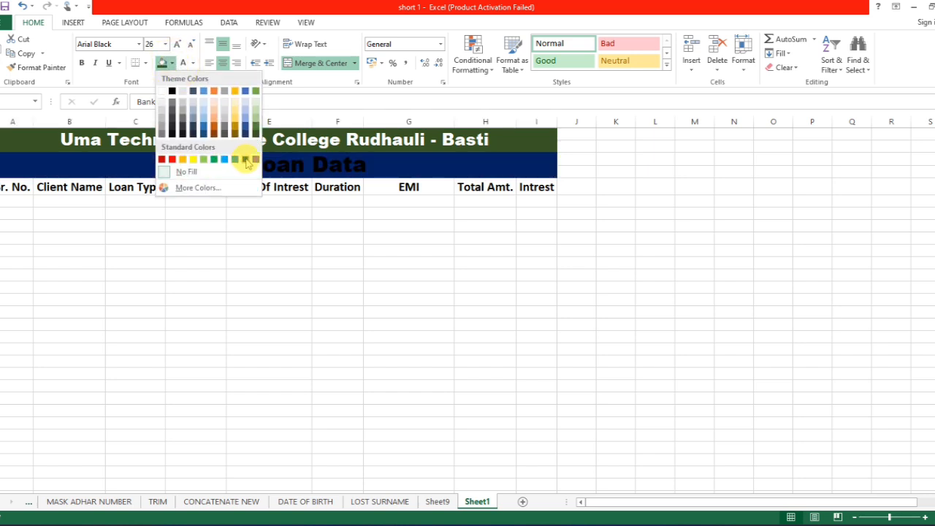
{"action": "left_click", "coordinate": [245, 160]}
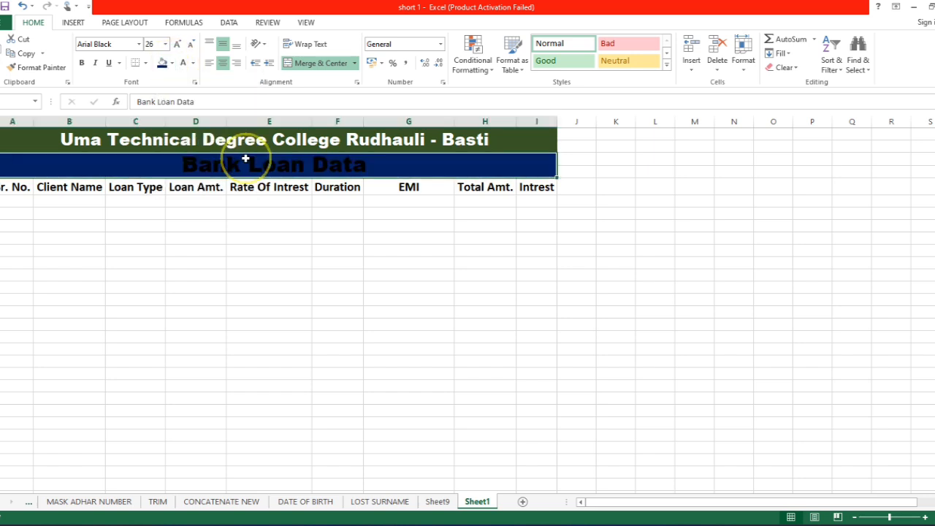
{"action": "left_click", "coordinate": [183, 63]}
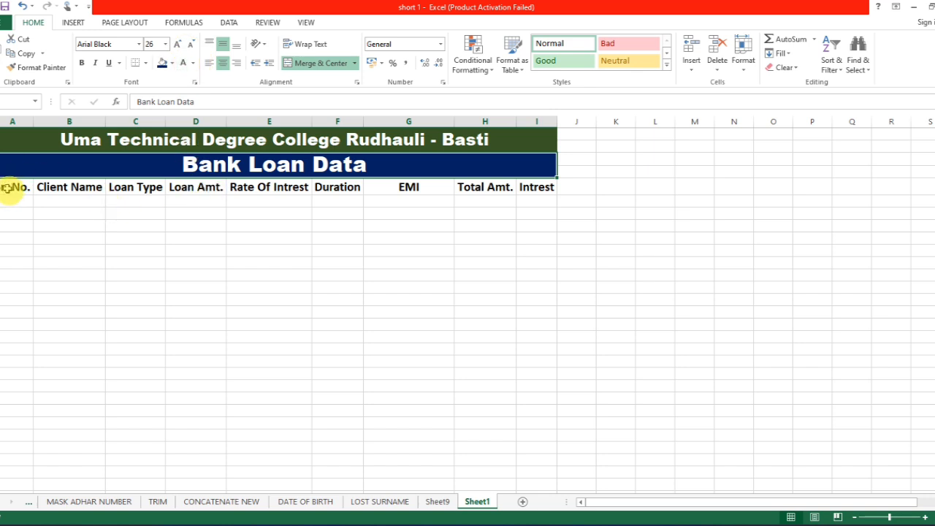
- Fill the Sr. No.–Intrest heading row yellow and colour its text dark red
{"action": "left_click_drag", "start_coordinate": [10, 188], "coordinate": [539, 188]}
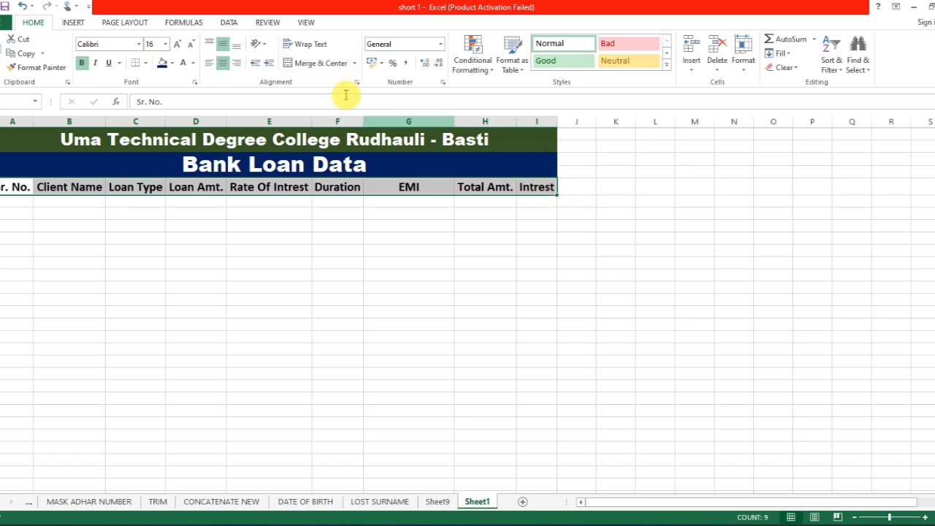
{"action": "left_click", "coordinate": [169, 64]}
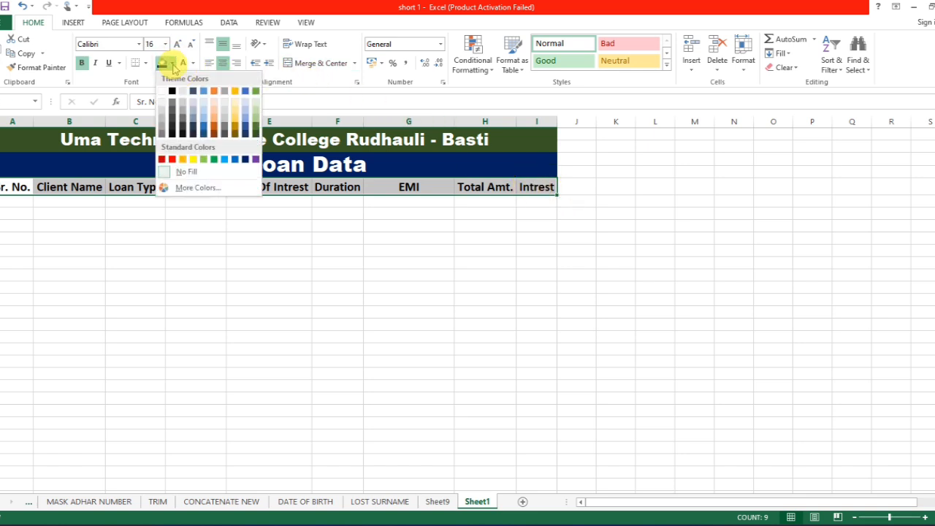
{"action": "left_click", "coordinate": [184, 161]}
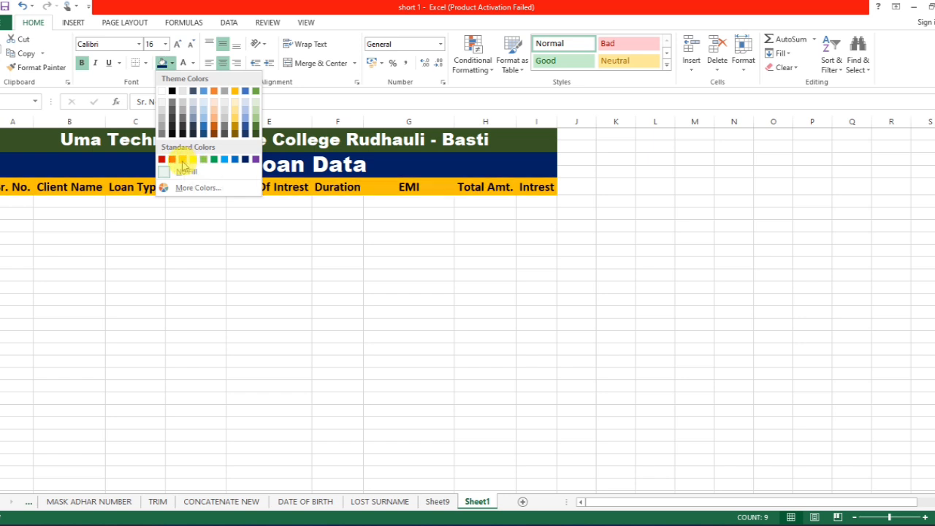
{"action": "left_click", "coordinate": [183, 160]}
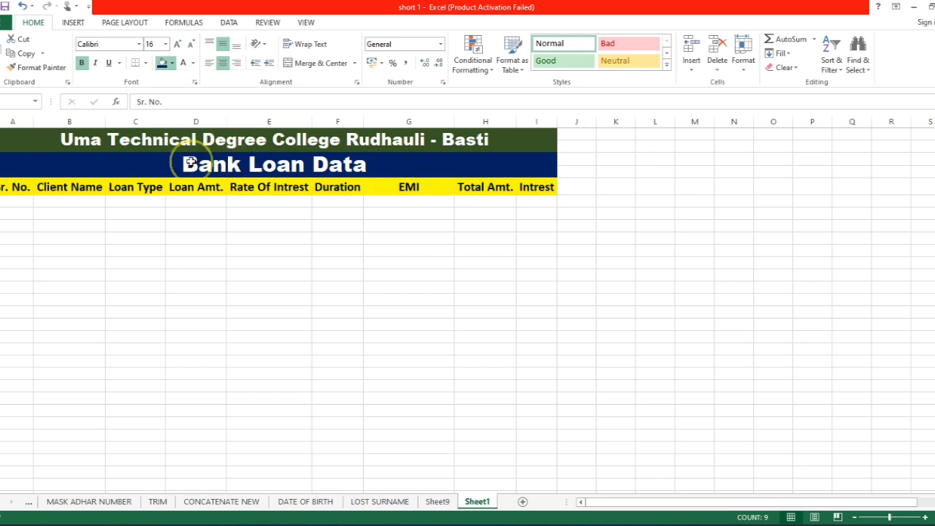
{"action": "left_click", "coordinate": [194, 63]}
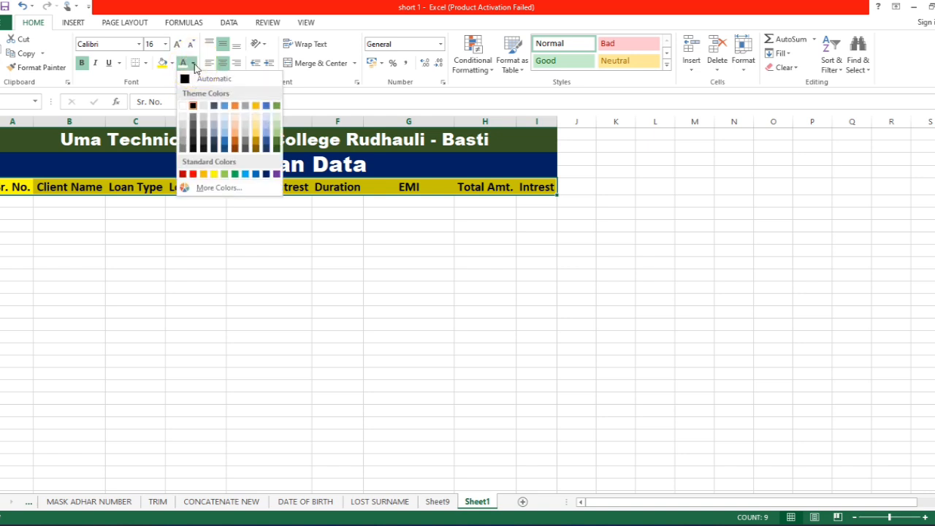
{"action": "left_click", "coordinate": [184, 174]}
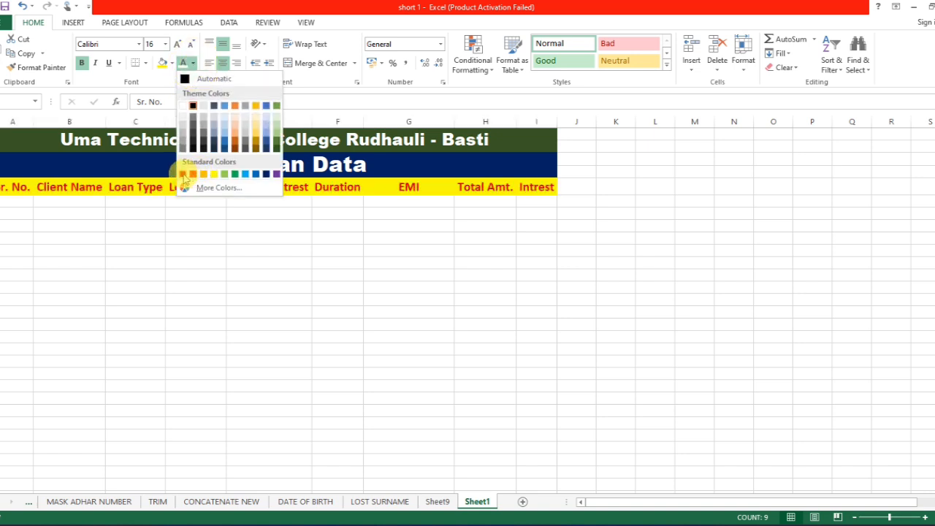
{"action": "left_click", "coordinate": [183, 174]}
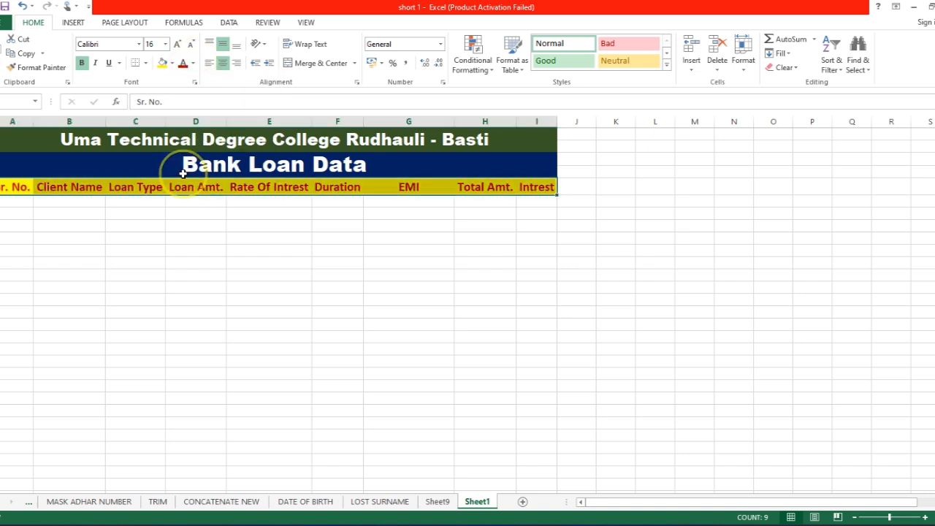
{"action": "left_click", "coordinate": [172, 65]}
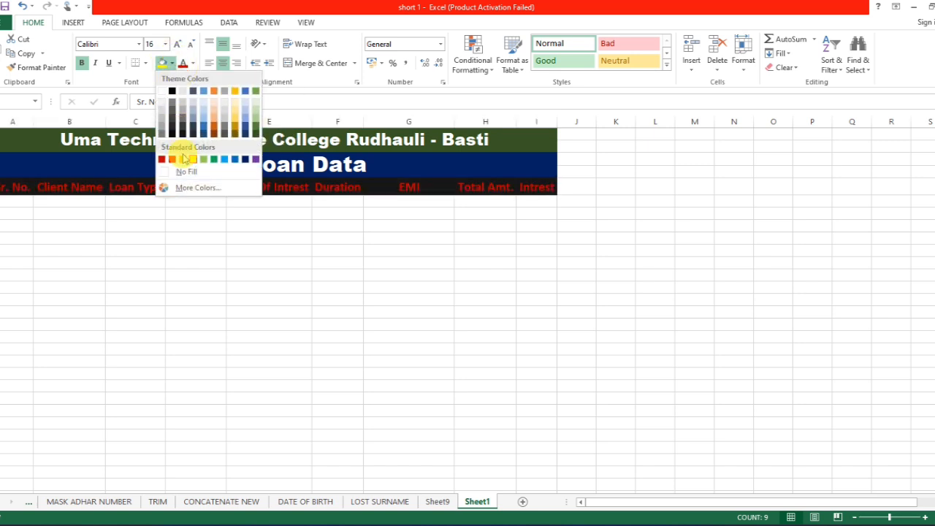
- Recolour the headings orange, add All Borders to A6:I11, then select the whole table
{"action": "left_click", "coordinate": [184, 159]}
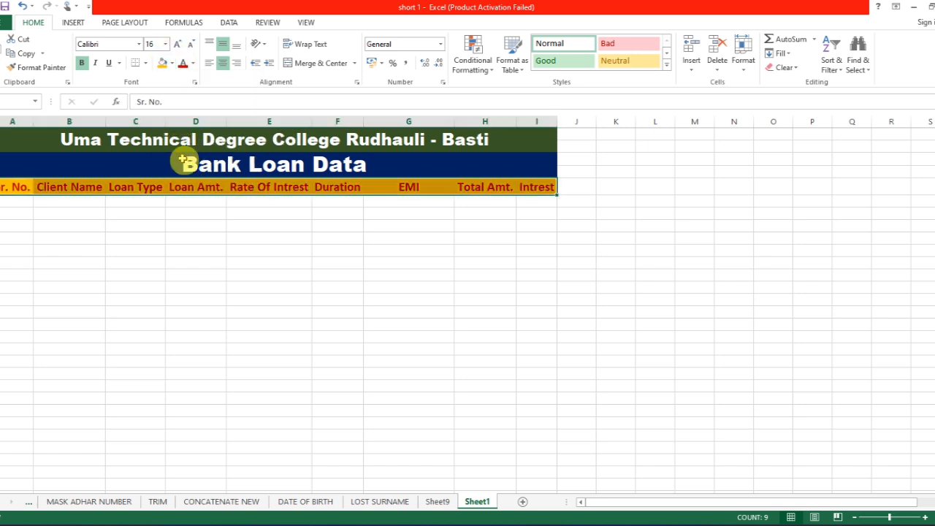
{"action": "left_click", "coordinate": [10, 187]}
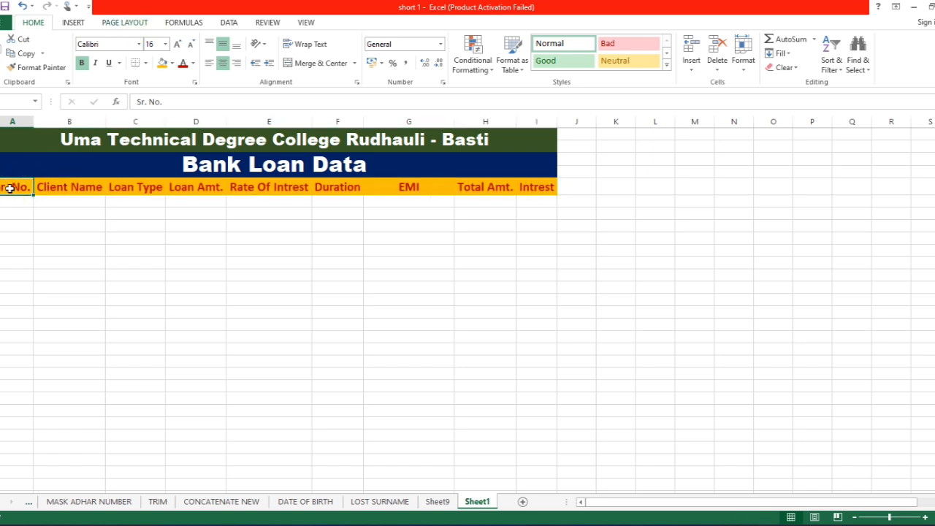
{"action": "left_click_drag", "start_coordinate": [10, 188], "coordinate": [539, 322]}
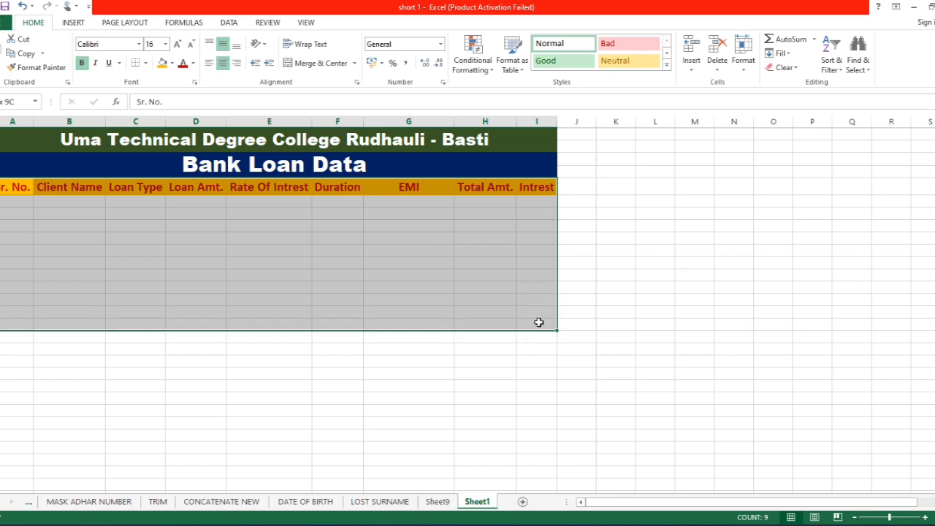
{"action": "left_click", "coordinate": [145, 64]}
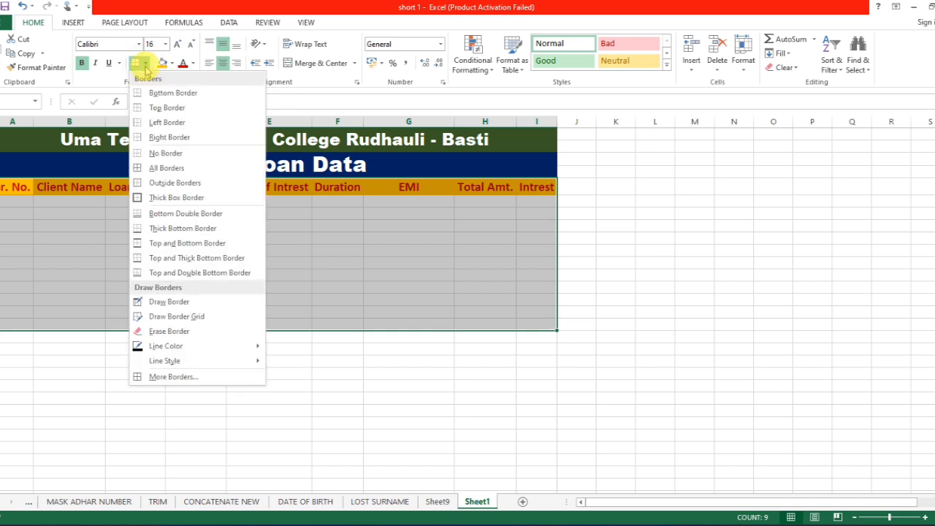
{"action": "left_click", "coordinate": [173, 168]}
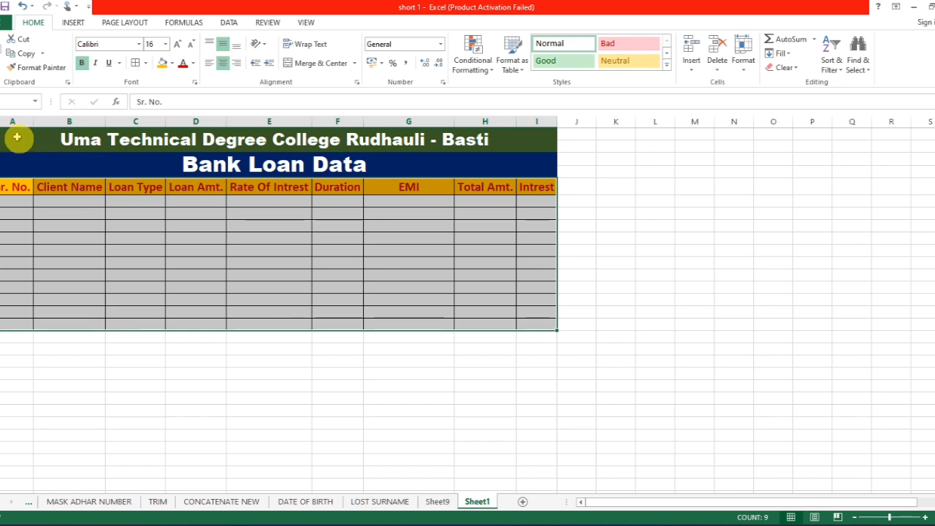
{"action": "left_click_drag", "start_coordinate": [16, 139], "coordinate": [292, 322]}
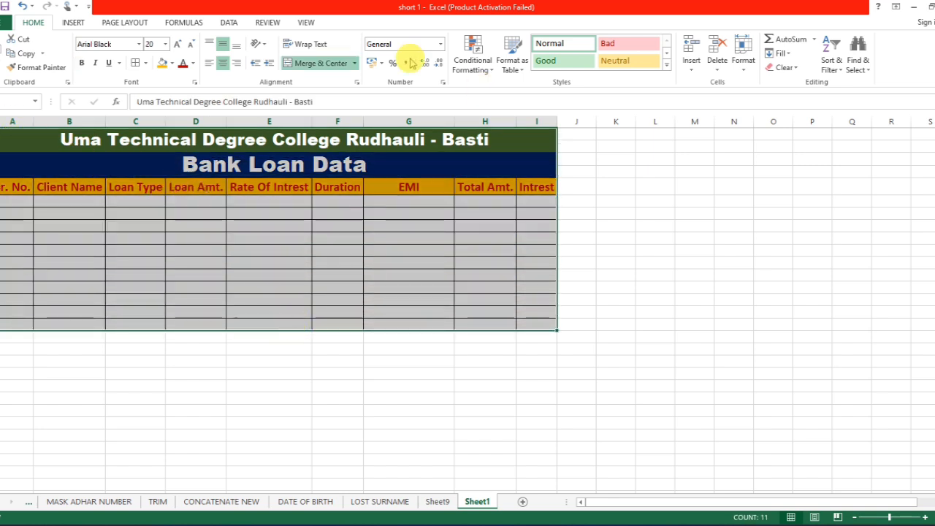
- Zoom to Selection so the table fills the window, then select the first Sr. No. cell
{"action": "left_click", "coordinate": [310, 24]}
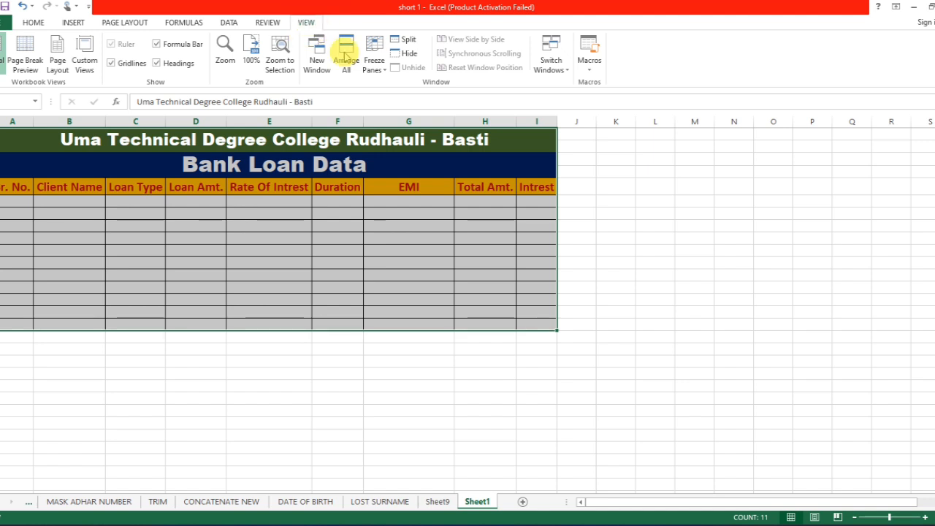
{"action": "left_click", "coordinate": [279, 63]}
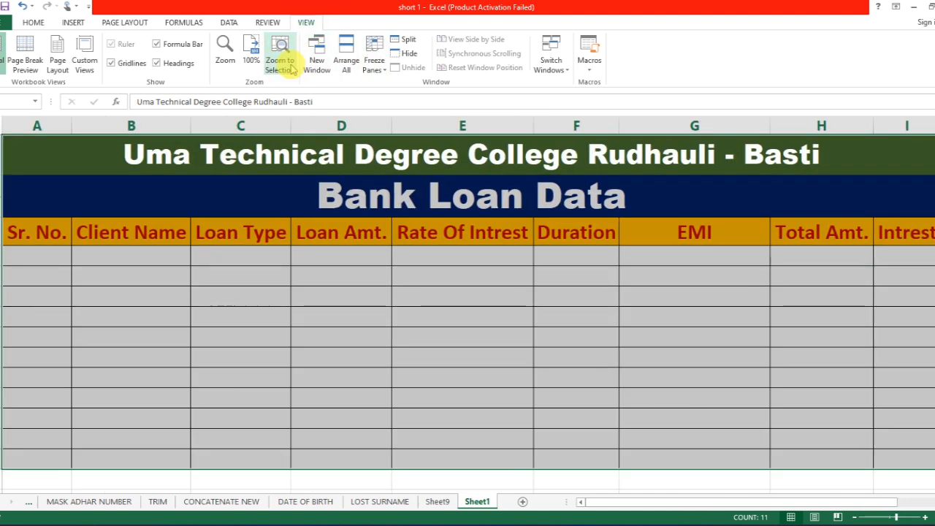
{"action": "left_click", "coordinate": [39, 250]}
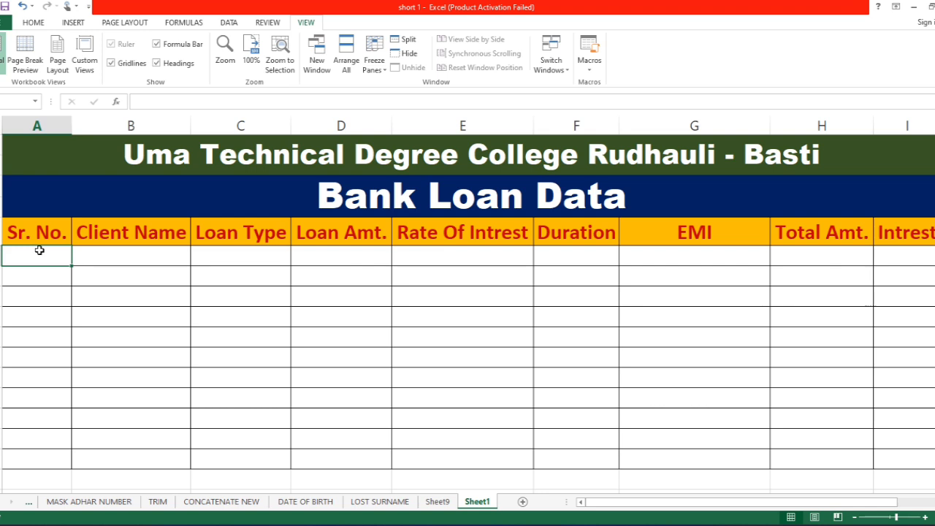
- Enter 1 and 2 in the first two Sr. No. cells
{"action": "type", "text": "1"}
{"action": "key", "text": "Return"}
{"action": "type", "text": "2"}
{"action": "key", "text": "Return"}
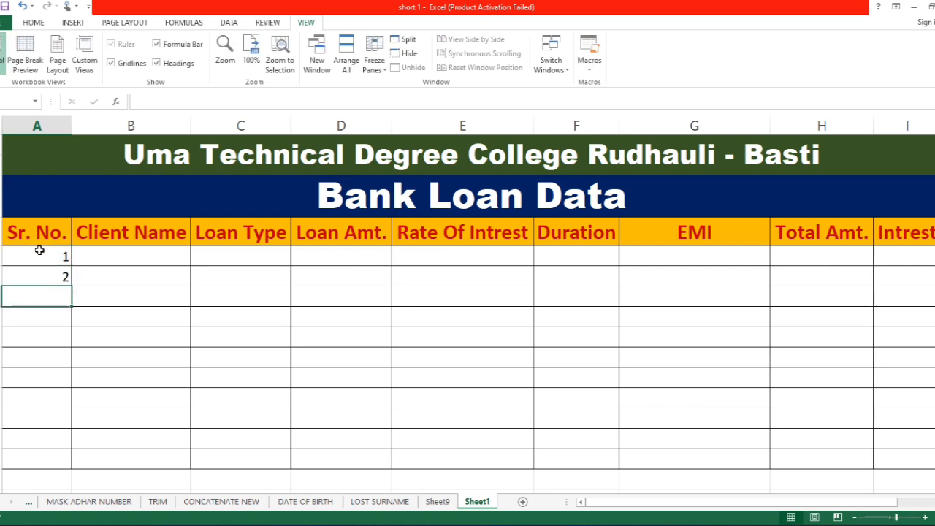
- Try Flash Fill (Ctrl+E) on the Sr. No. cells, dismissing the no-pattern warnings
{"action": "left_click_drag", "start_coordinate": [40, 251], "coordinate": [39, 456]}
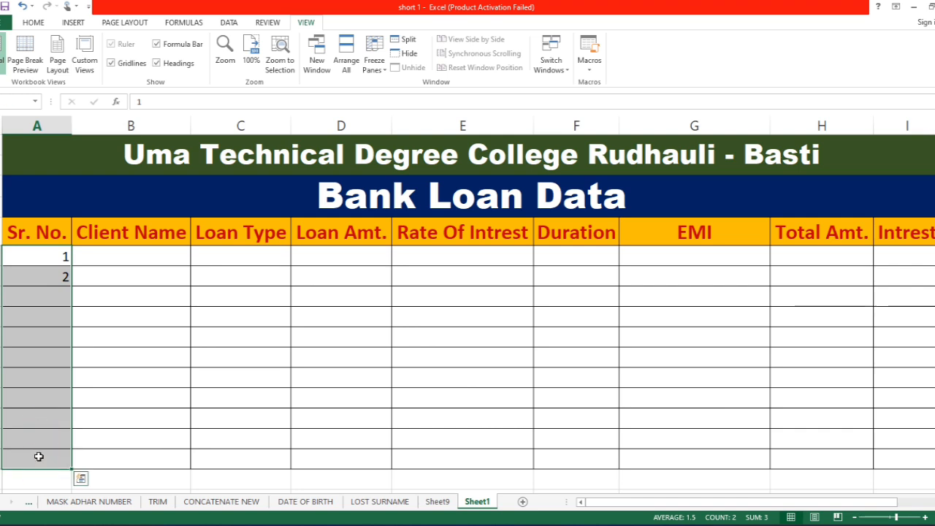
{"action": "key", "text": "ctrl+e"}
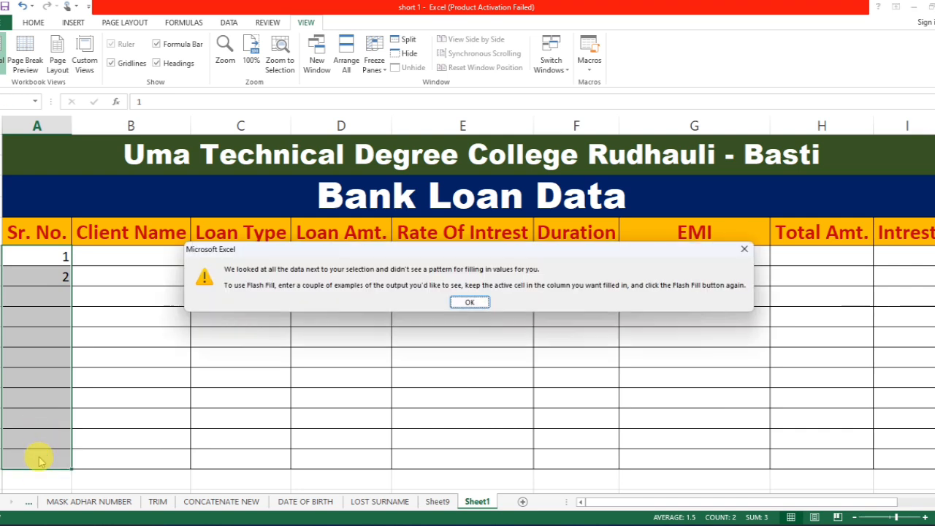
{"action": "left_click", "coordinate": [469, 302]}
{"action": "left_click_drag", "start_coordinate": [37, 296], "coordinate": [66, 455]}
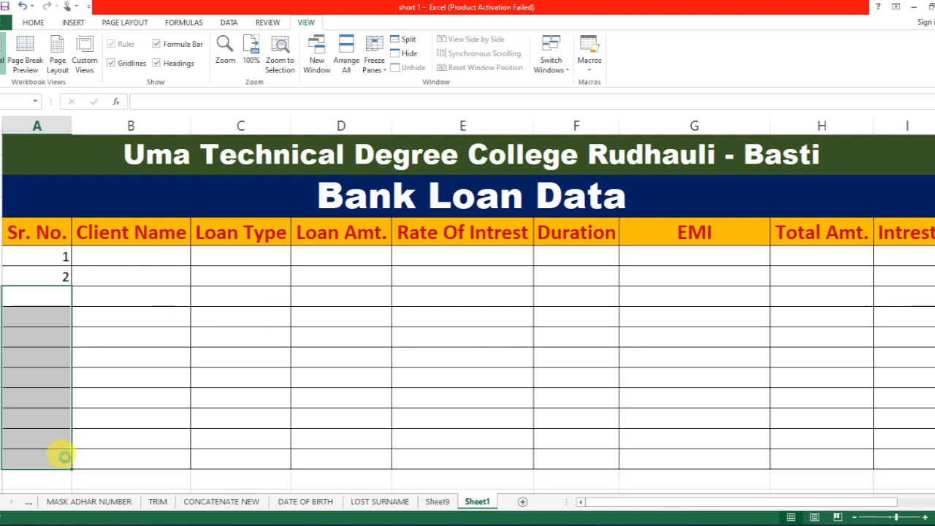
{"action": "key", "text": "ctrl+e"}
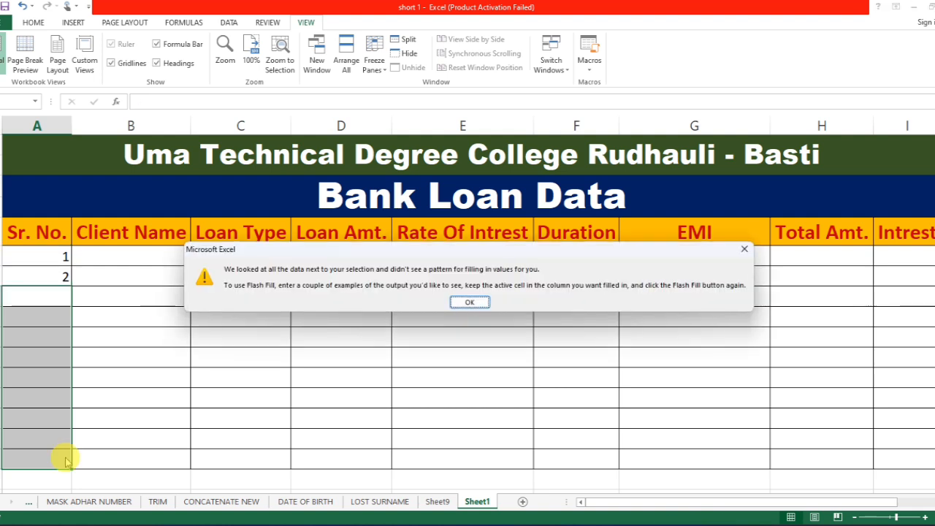
{"action": "left_click", "coordinate": [469, 303]}
- Extend the 1, 2 series down so Sr. No. runs from 1 to 11
{"action": "left_click", "coordinate": [60, 255]}
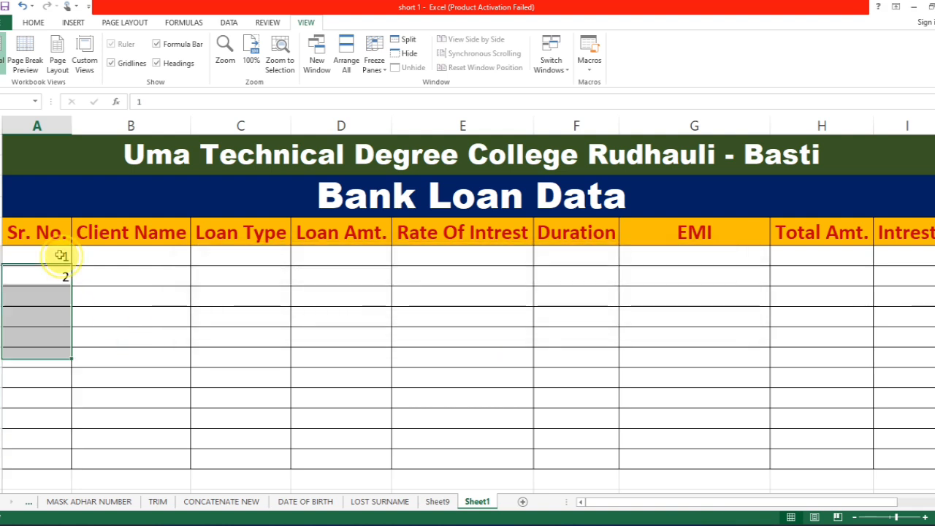
{"action": "left_click_drag", "start_coordinate": [61, 255], "coordinate": [64, 276]}
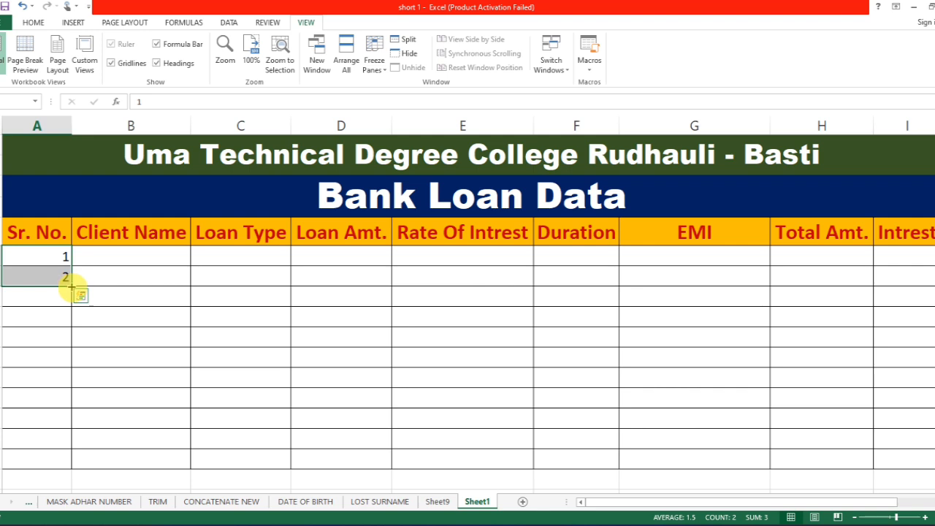
{"action": "left_click_drag", "start_coordinate": [71, 288], "coordinate": [71, 476]}
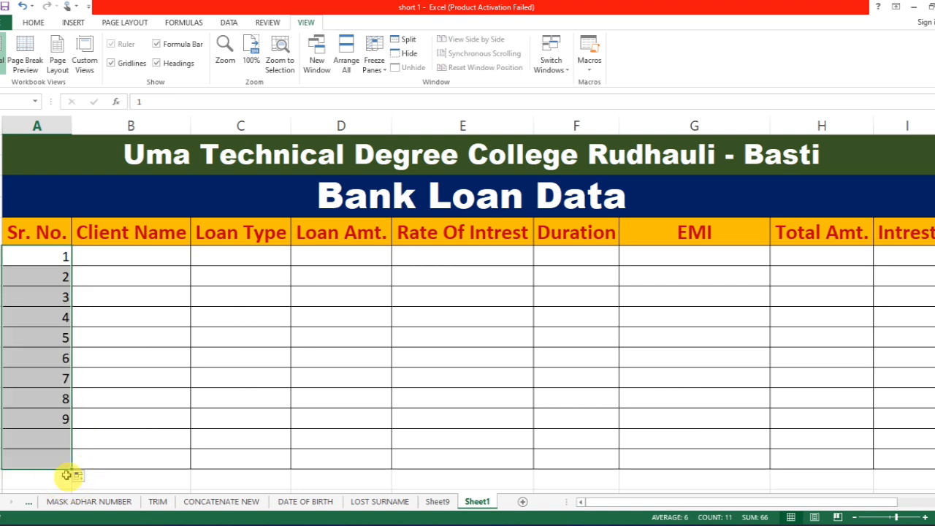
{"action": "left_click", "coordinate": [132, 259]}
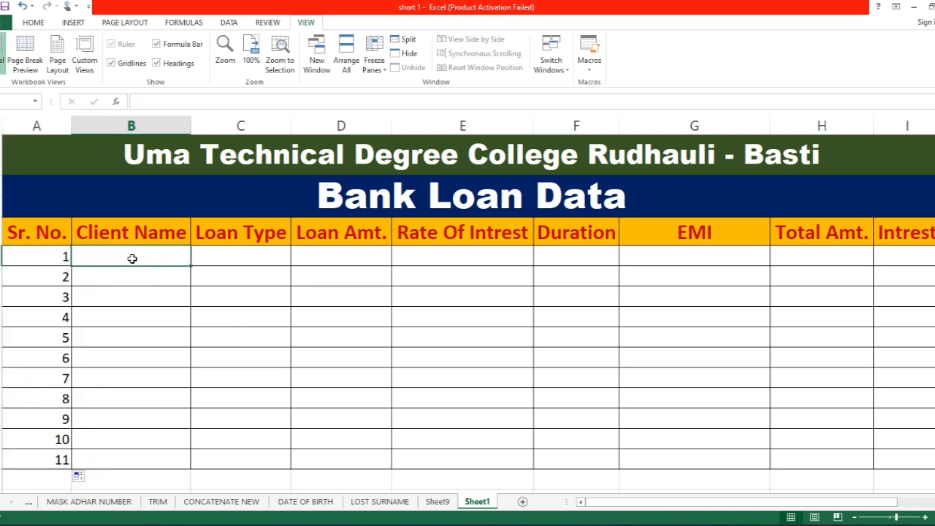
- Enter the first two clients' names in the Client Name column
{"action": "type", "text": "dinesh"}
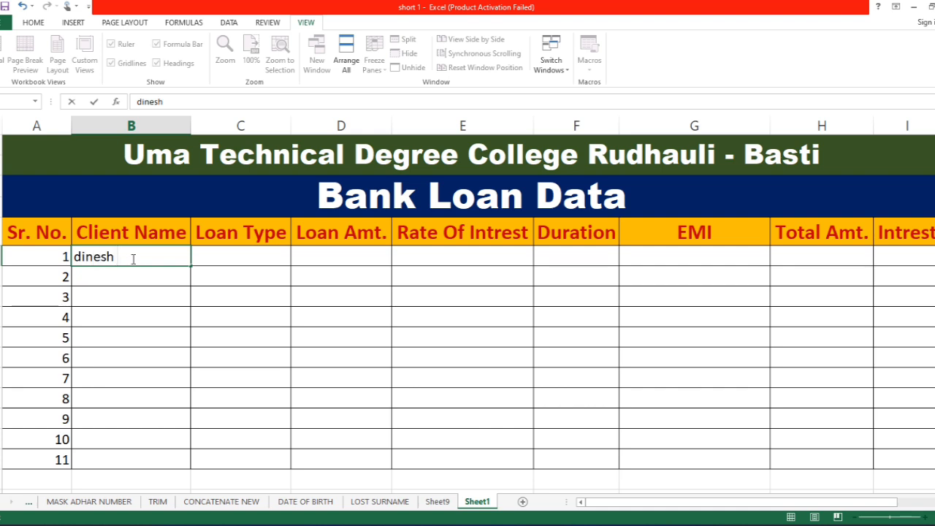
{"action": "key", "text": "BackSpace"}
{"action": "key", "text": "BackSpace"}
{"action": "key", "text": "BackSpace"}
{"action": "key", "text": "BackSpace"}
{"action": "key", "text": "BackSpace"}
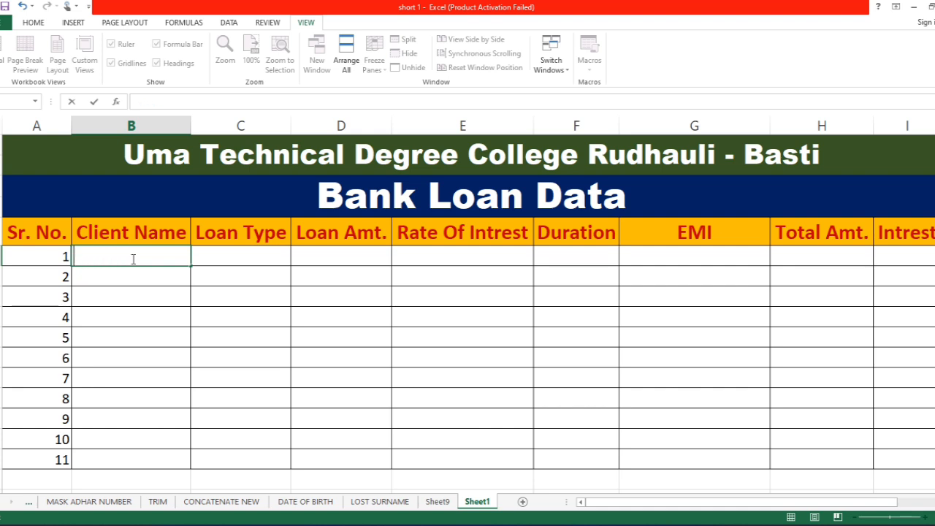
{"action": "key", "text": "Tab"}
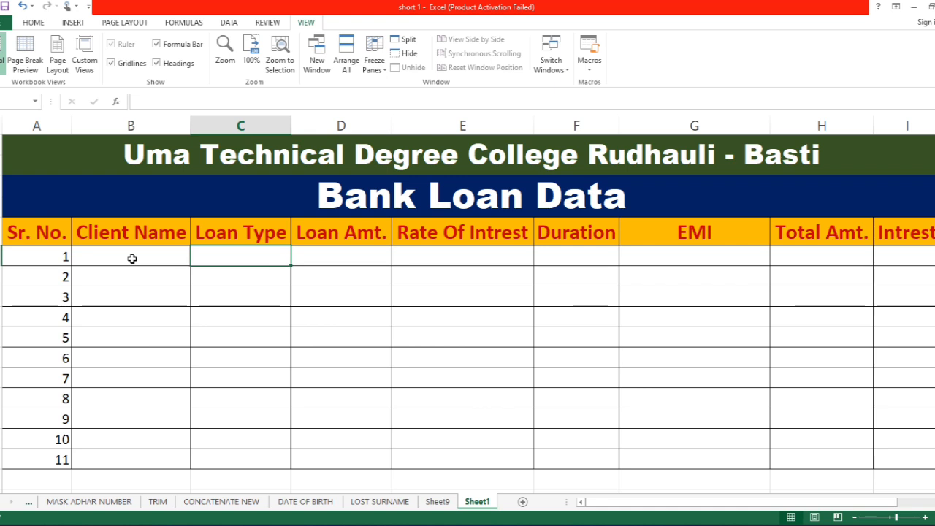
{"action": "left_click", "coordinate": [132, 258]}
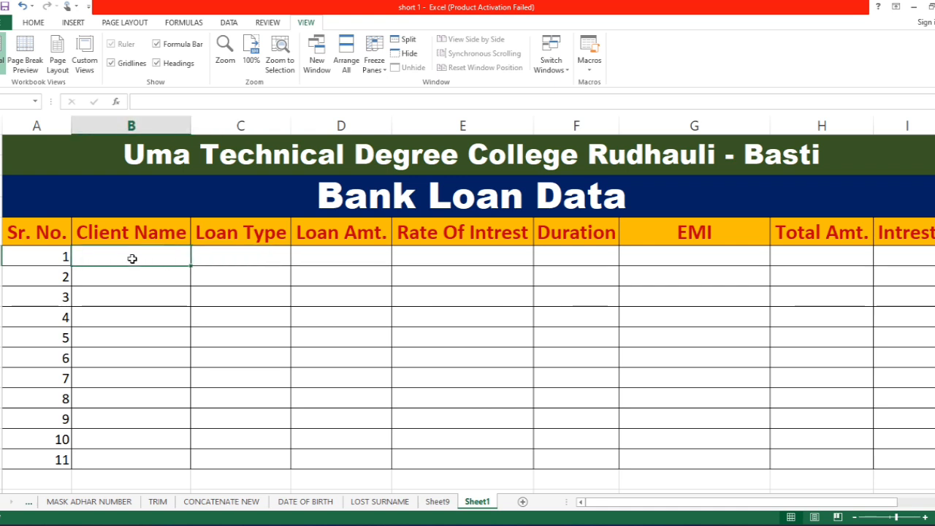
{"action": "type", "text": "DINES"}
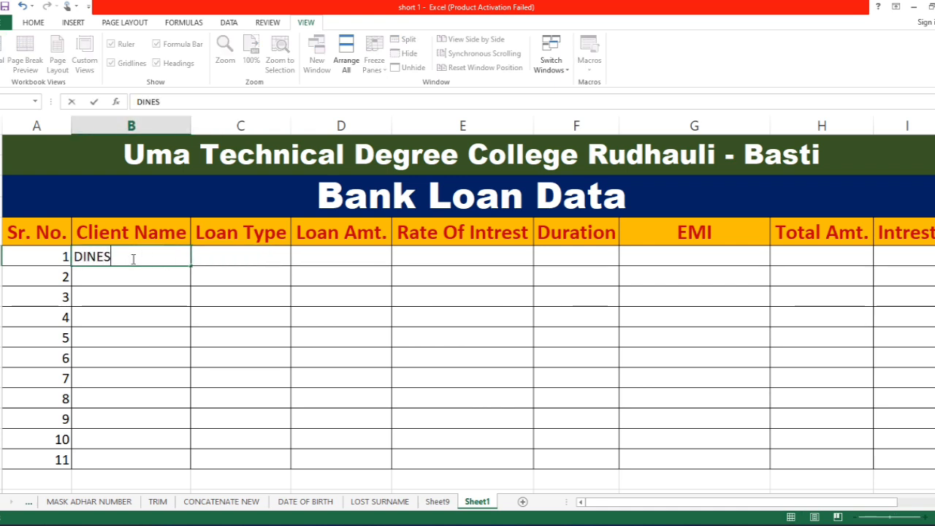
{"action": "type", "text": "H KU"}
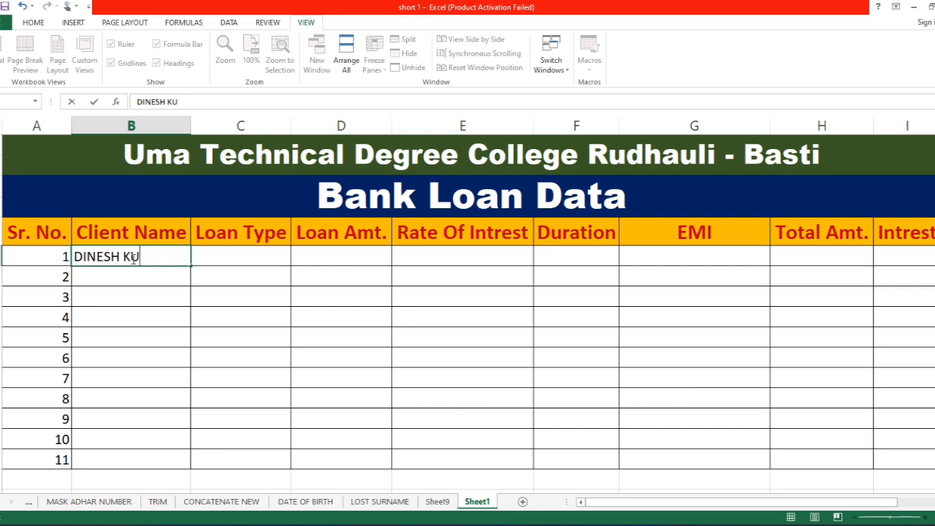
{"action": "type", "text": "MAR"}
{"action": "key", "text": "Return"}
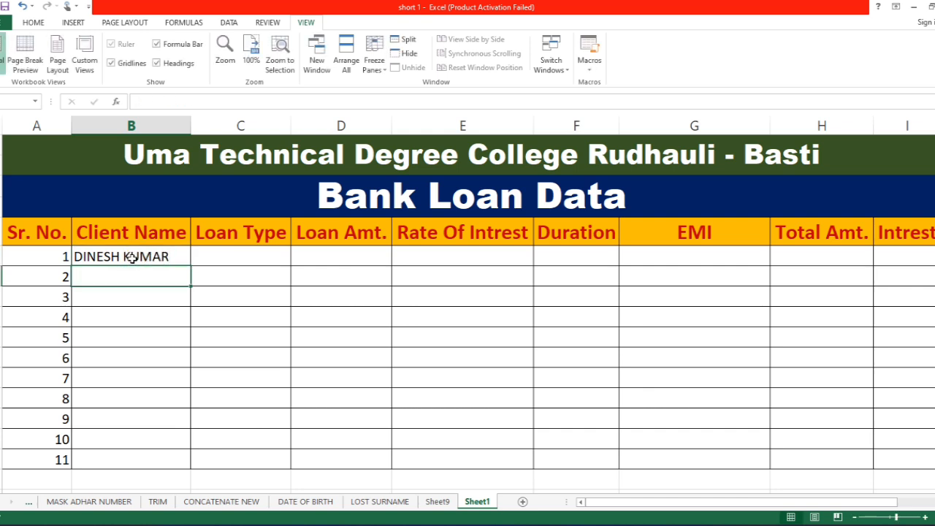
{"action": "type", "text": "MAHESH SINGH"}
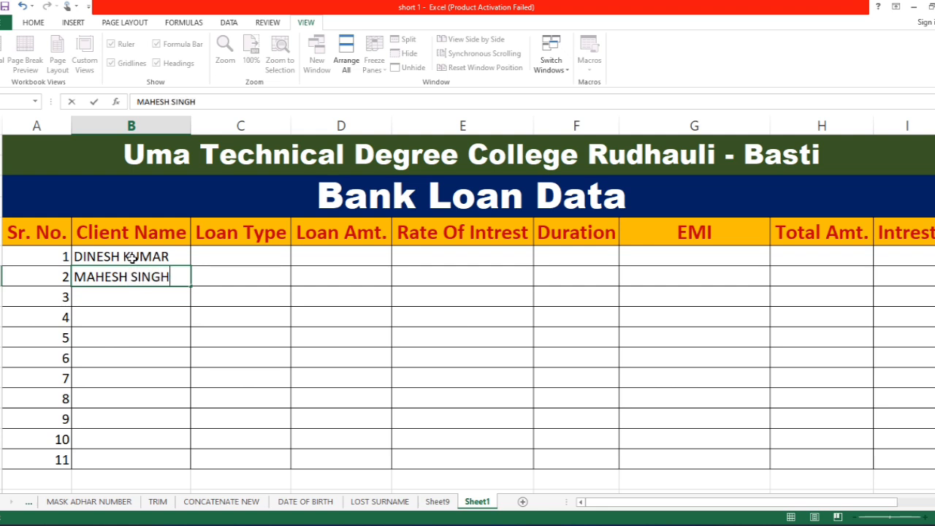
{"action": "key", "text": "Return"}
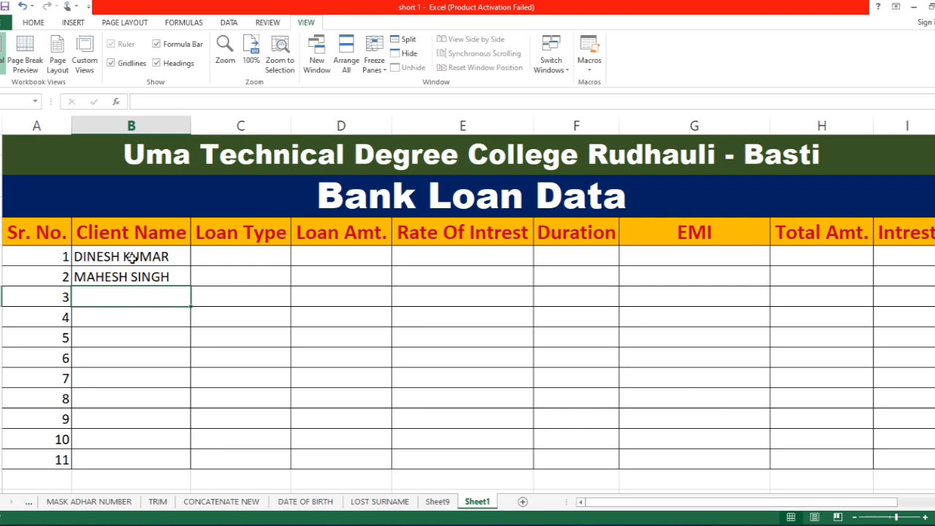
- Enter the tenth and eleventh clients' full names, correcting a typo
{"action": "type", "text": "RAJESH PANDEY"}
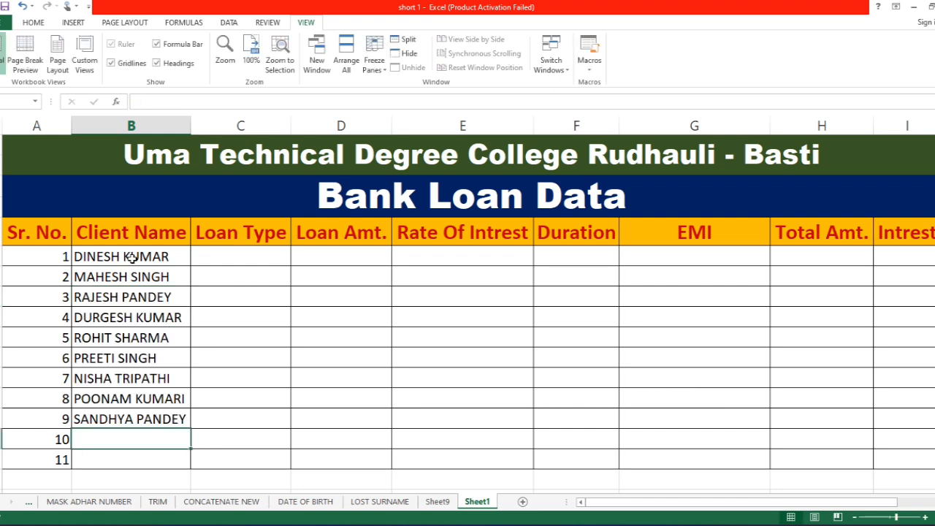
{"action": "type", "text": "R"}
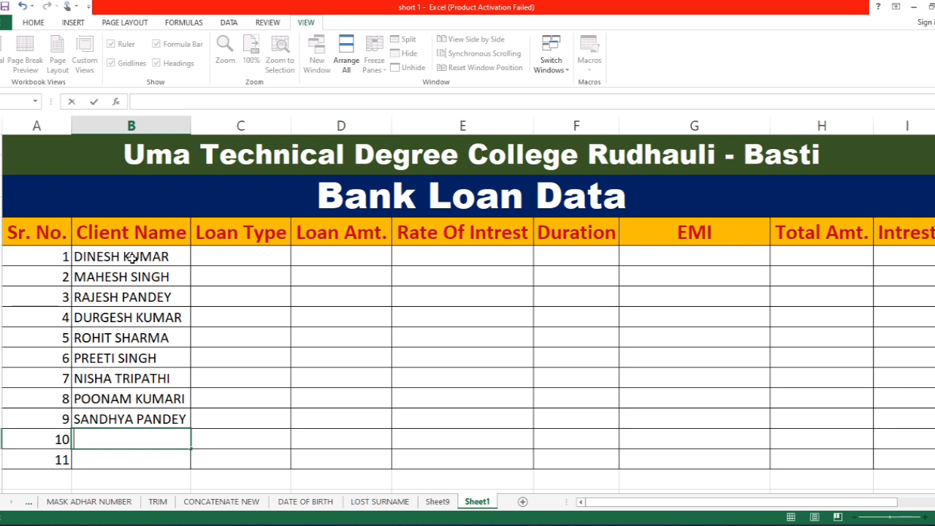
{"action": "type", "text": "EN"}
{"action": "key", "text": "BackSpace"}
{"action": "key", "text": "BackSpace"}
{"action": "key", "text": "BackSpace"}
{"action": "type", "text": "MOHA"}
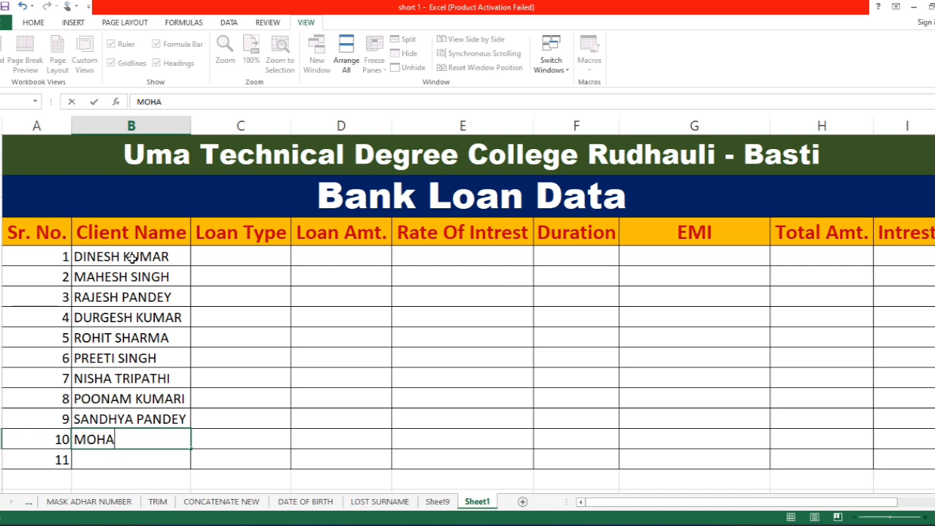
{"action": "type", "text": "N SHARMA"}
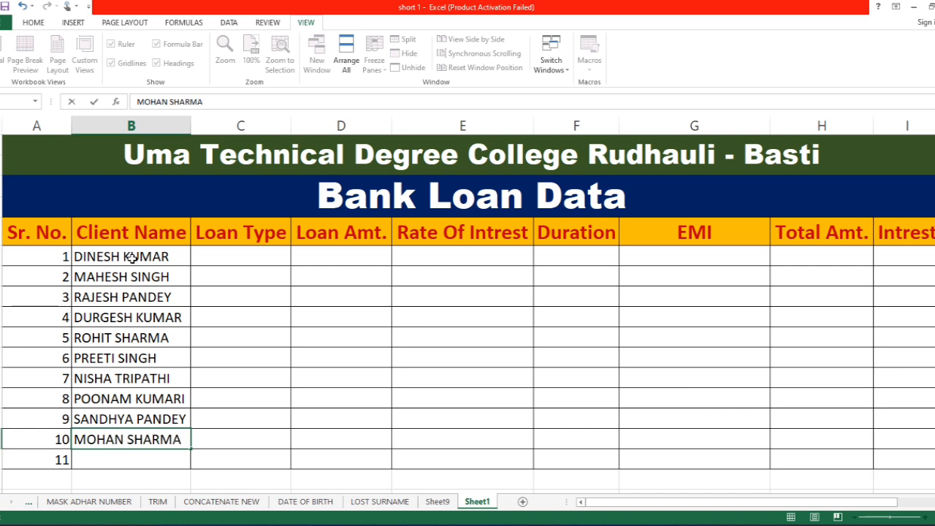
{"action": "key", "text": "Return"}
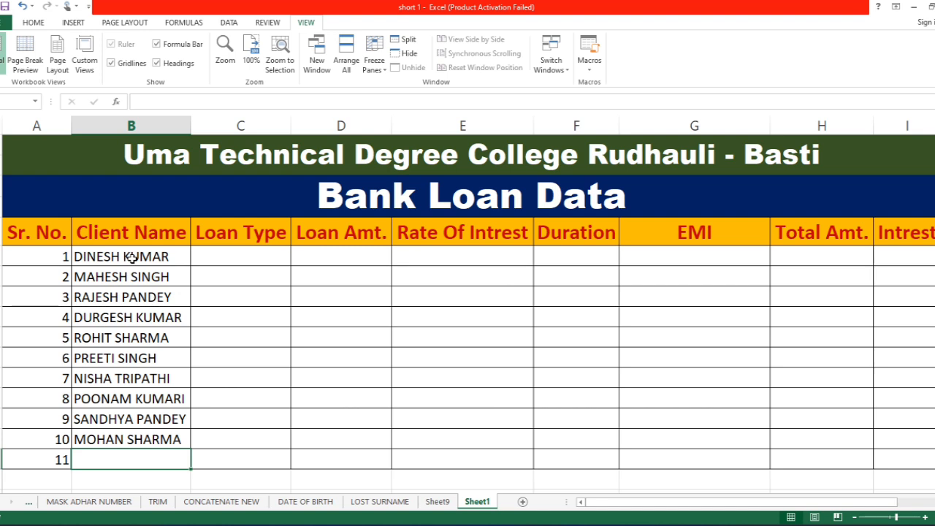
{"action": "type", "text": "SHA"}
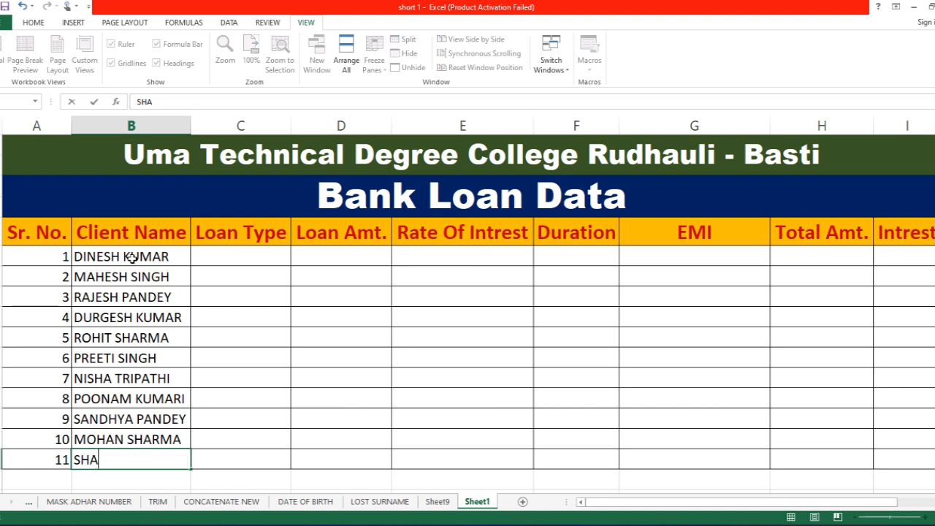
{"action": "type", "text": "H KUMAR"}
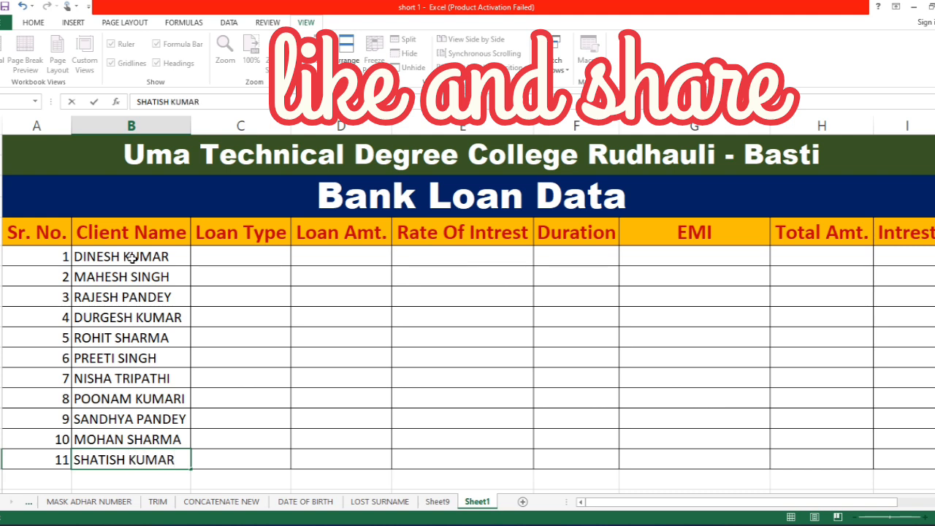
{"action": "key", "text": "Tab"}
{"action": "key", "text": "Up"}
{"action": "key", "text": "Up"}
{"action": "key", "text": "Up"}
{"action": "key", "text": "Up"}
{"action": "key", "text": "Up"}
{"action": "key", "text": "Up"}
{"action": "key", "text": "Up"}
{"action": "key", "text": "Up"}
{"action": "key", "text": "Up"}
{"action": "key", "text": "Up"}
{"action": "key", "text": "Up"}
{"action": "key", "text": "Up"}
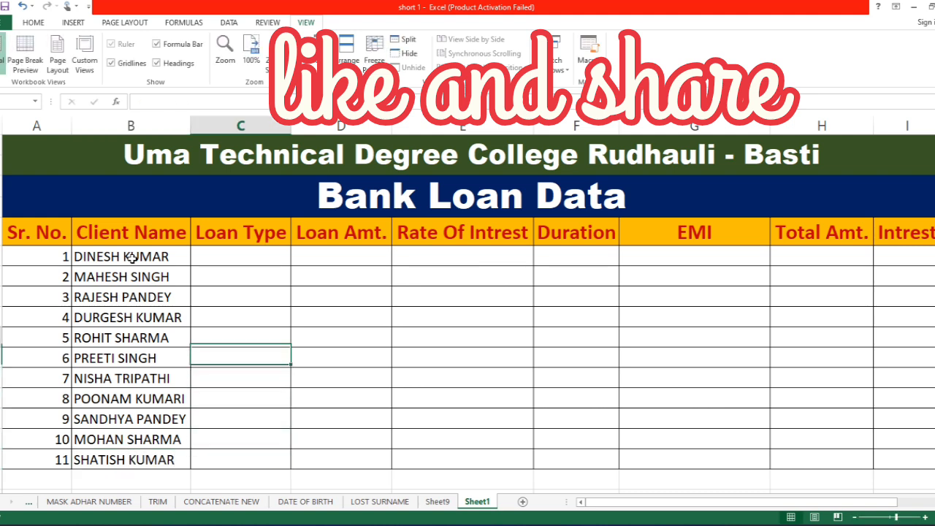
- Enter loan types CAR LOAN, HOME, PERSONAL, and GOLD LOAN for the last two clients in column C
{"action": "key", "text": "Down"}
{"action": "key", "text": "Down"}
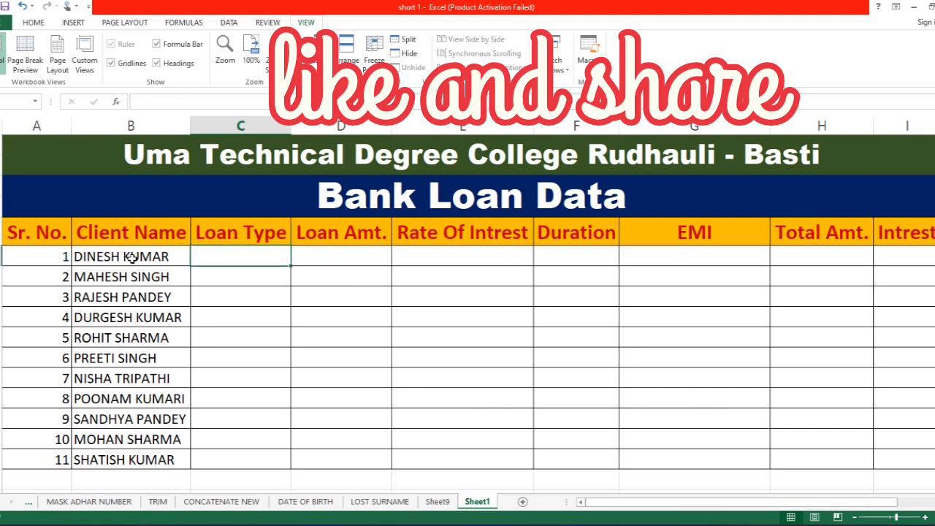
{"action": "type", "text": "CAR"}
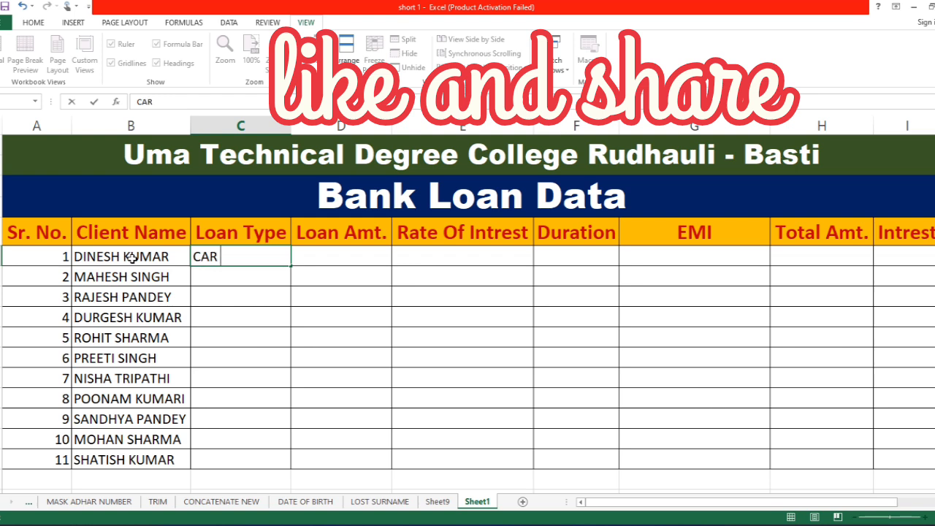
{"action": "type", "text": " LOAN"}
{"action": "key", "text": "Return"}
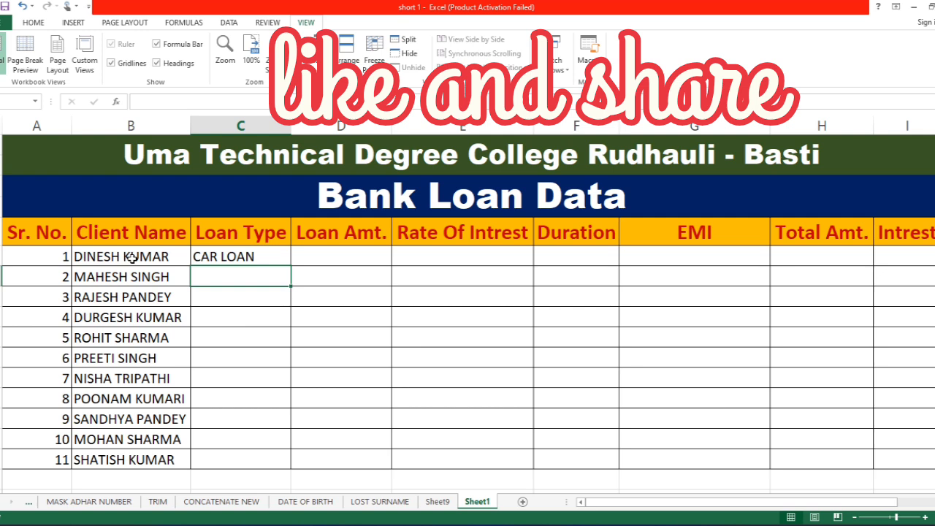
{"action": "type", "text": "HOME"}
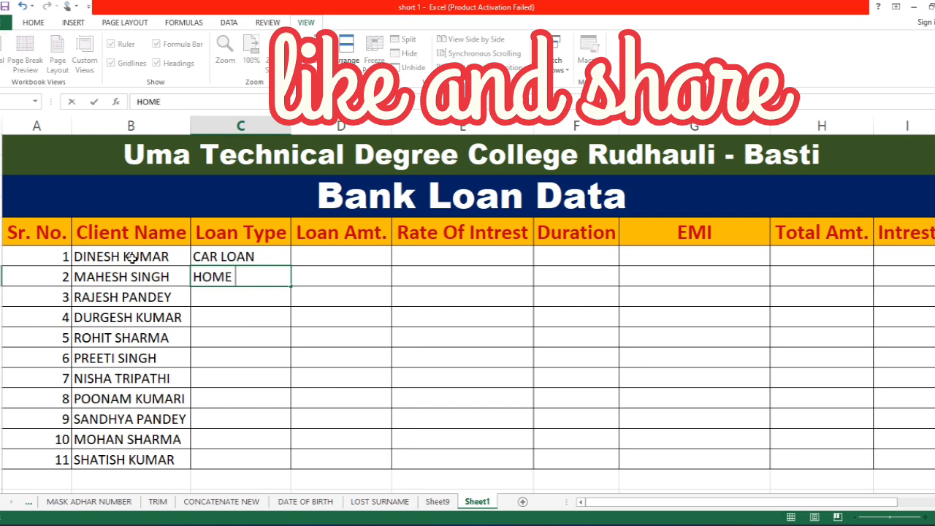
{"action": "key", "text": "Return"}
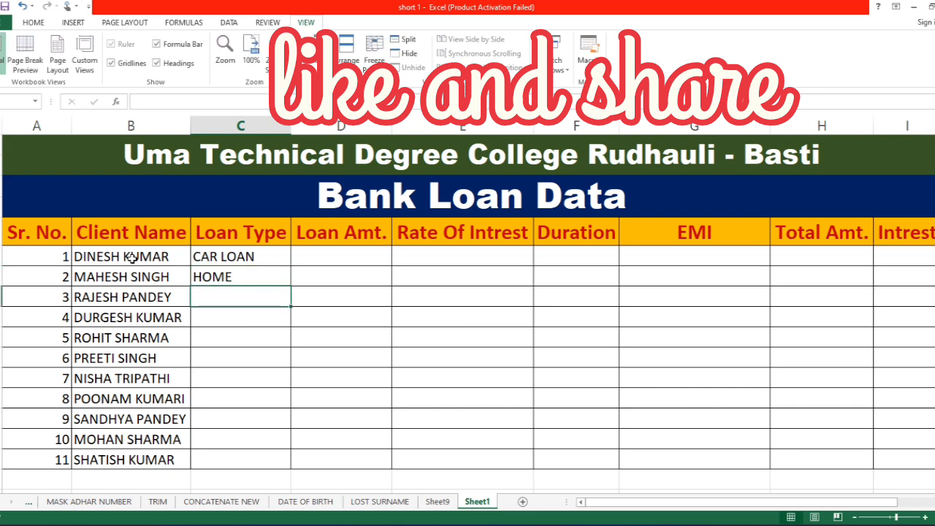
{"action": "type", "text": "PERSONAL"}
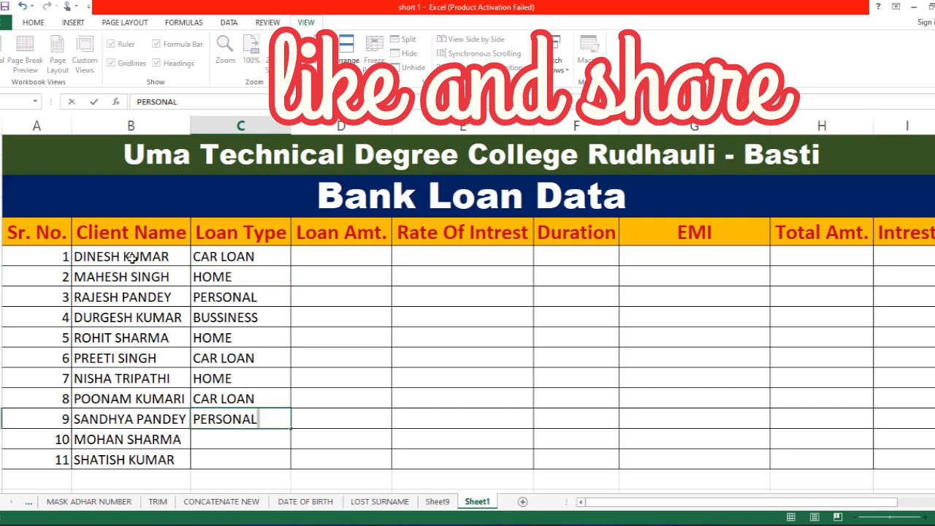
{"action": "key", "text": "Return"}
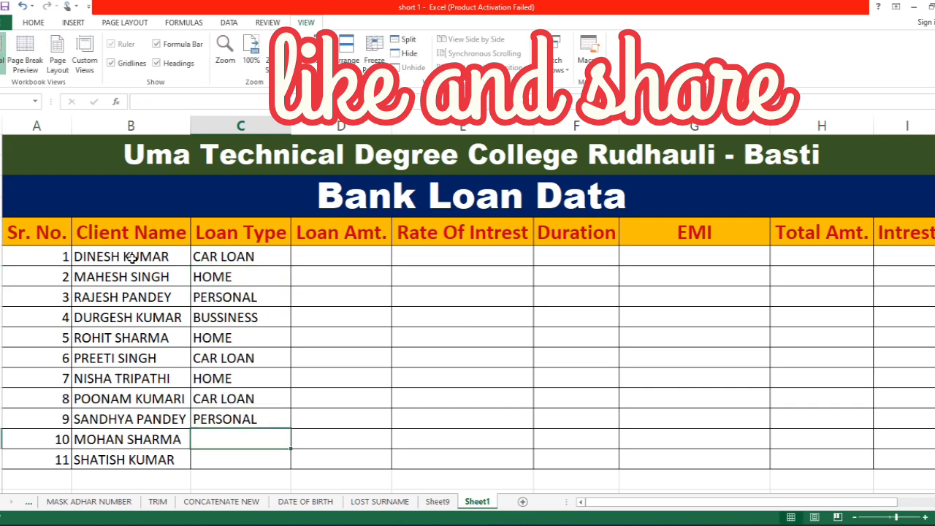
{"action": "type", "text": "GOLD "}
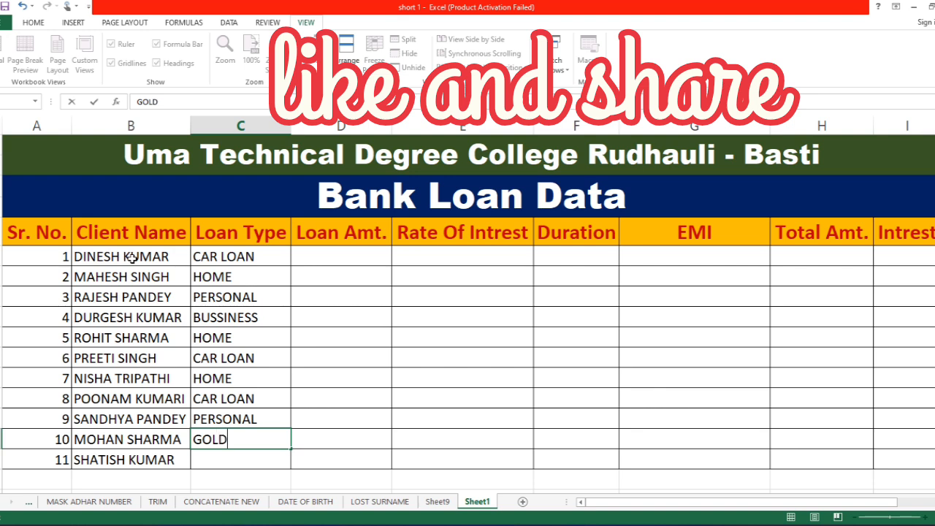
{"action": "type", "text": "LOAN"}
{"action": "key", "text": "Return"}
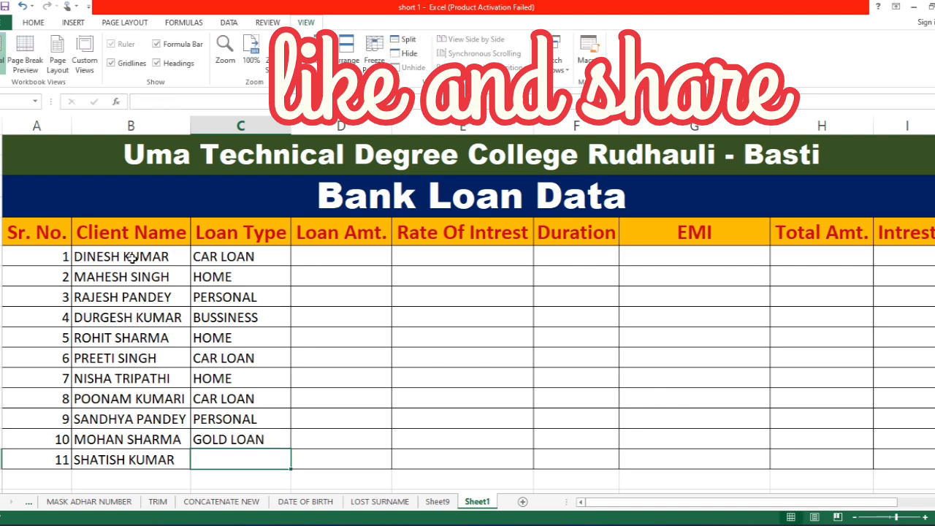
{"action": "type", "text": "GOLD LO"}
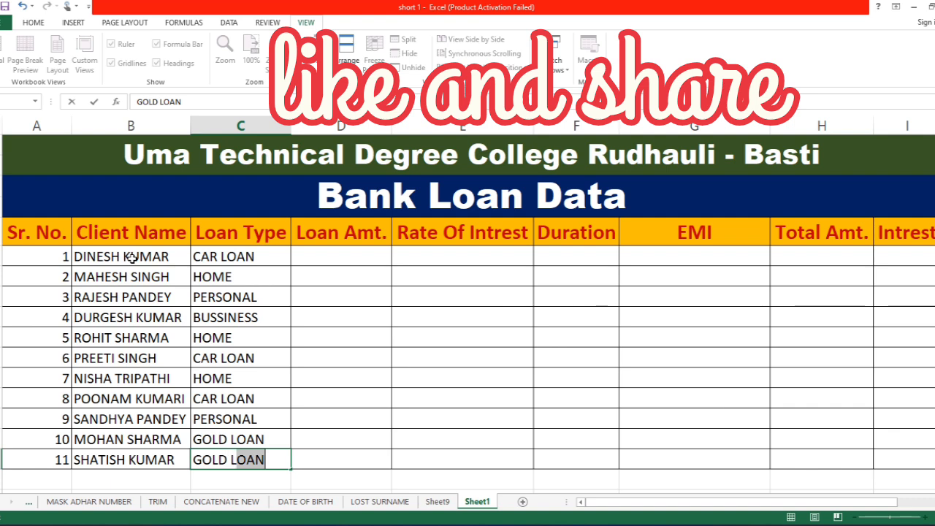
{"action": "type", "text": "AN"}
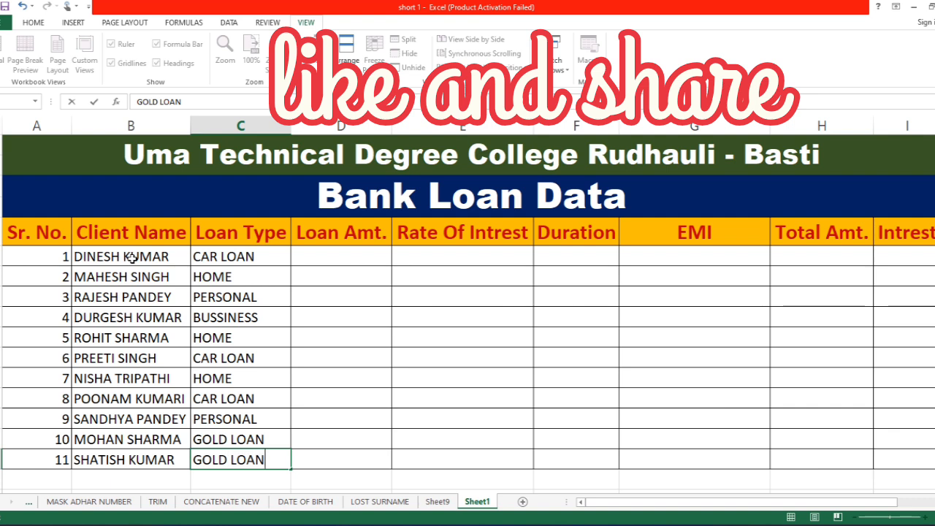
{"action": "key", "text": "Tab"}
{"action": "key", "text": "Up"}
{"action": "key", "text": "Up"}
{"action": "key", "text": "Up"}
{"action": "key", "text": "Up"}
{"action": "key", "text": "Up"}
{"action": "key", "text": "Up"}
{"action": "key", "text": "Up"}
{"action": "key", "text": "Up"}
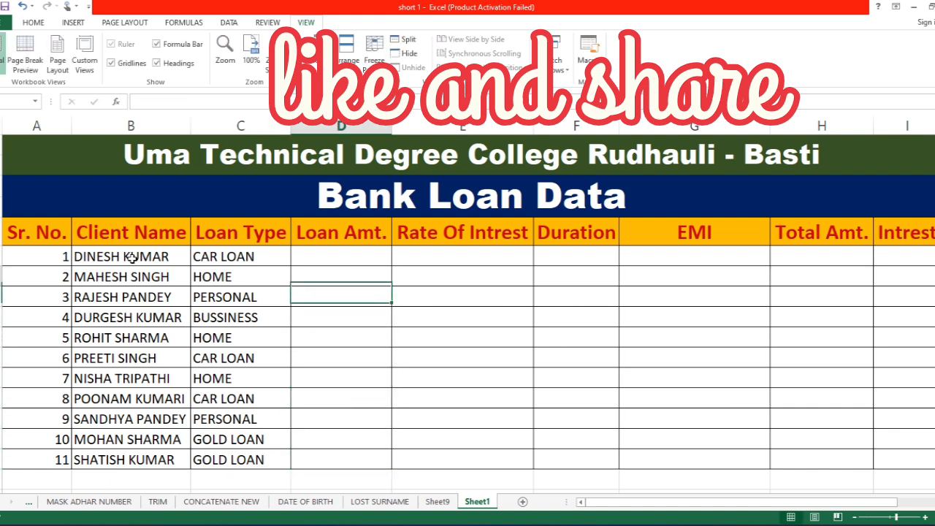
- Enter loan amounts 200000, 500000, 300000 through 300000 and 250000 down the Loan Amt. column
{"action": "key", "text": "Up"}
{"action": "key", "text": "Up"}
{"action": "type", "text": "2"}
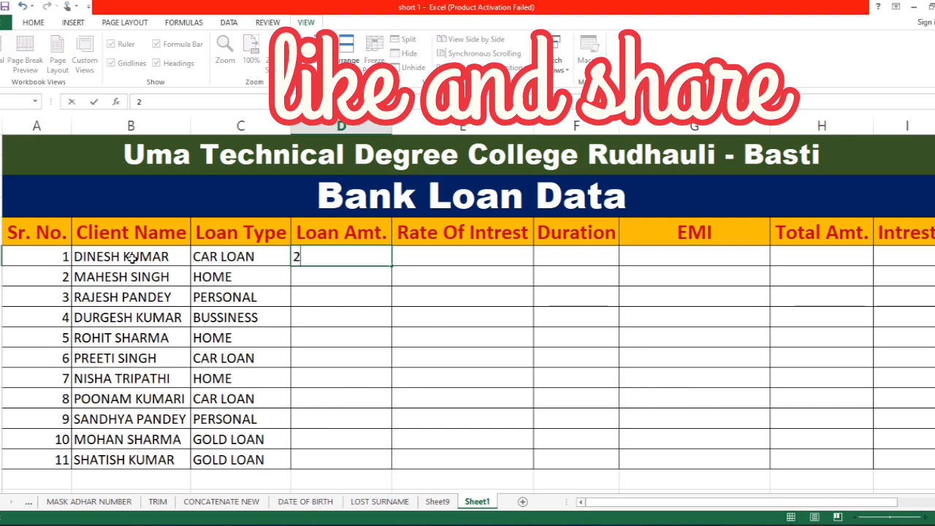
{"action": "type", "text": "0000"}
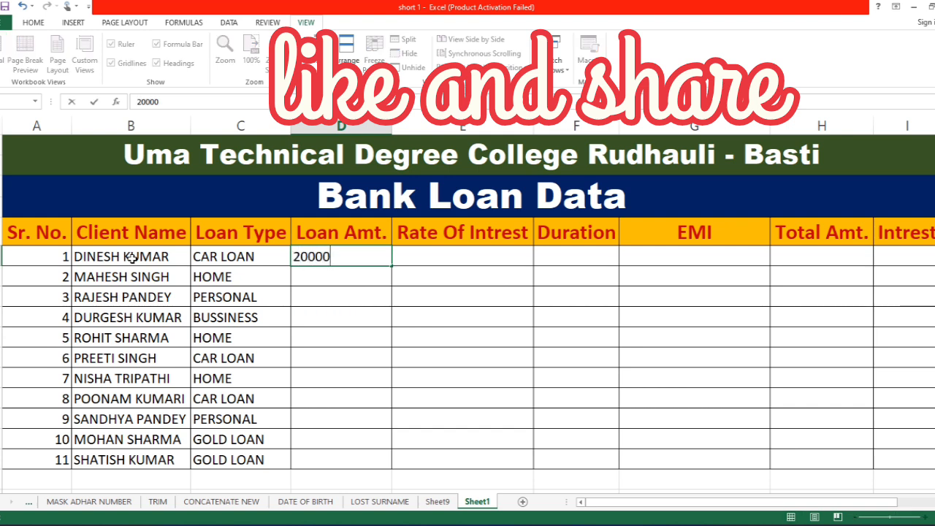
{"action": "type", "text": "0"}
{"action": "key", "text": "Return"}
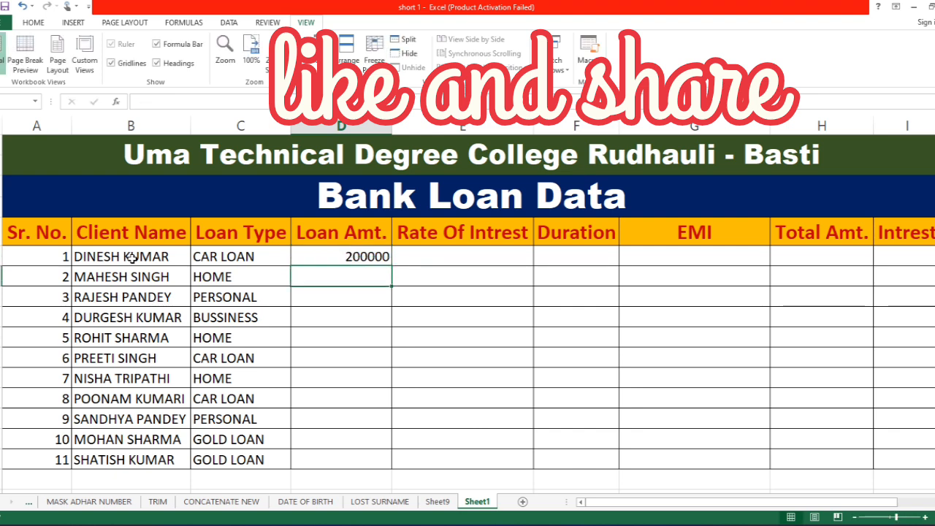
{"action": "type", "text": "500"}
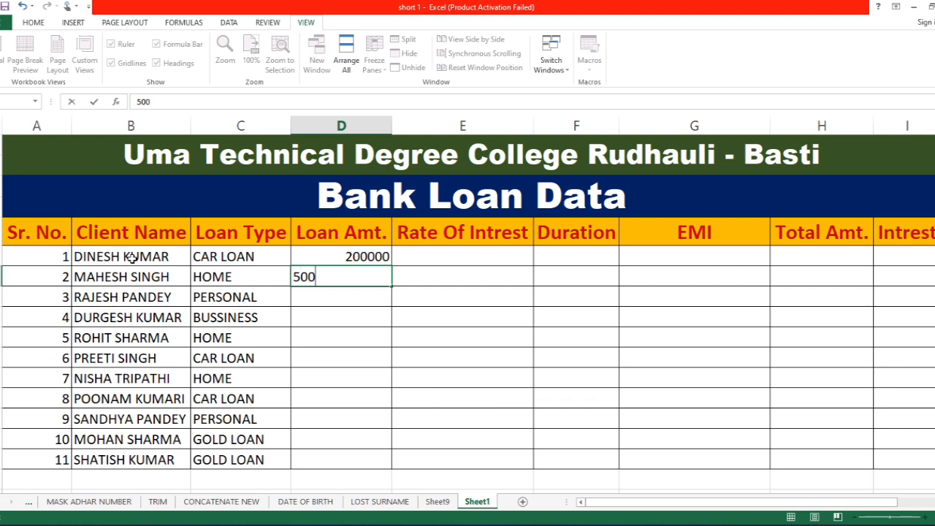
{"action": "type", "text": "000"}
{"action": "key", "text": "Return"}
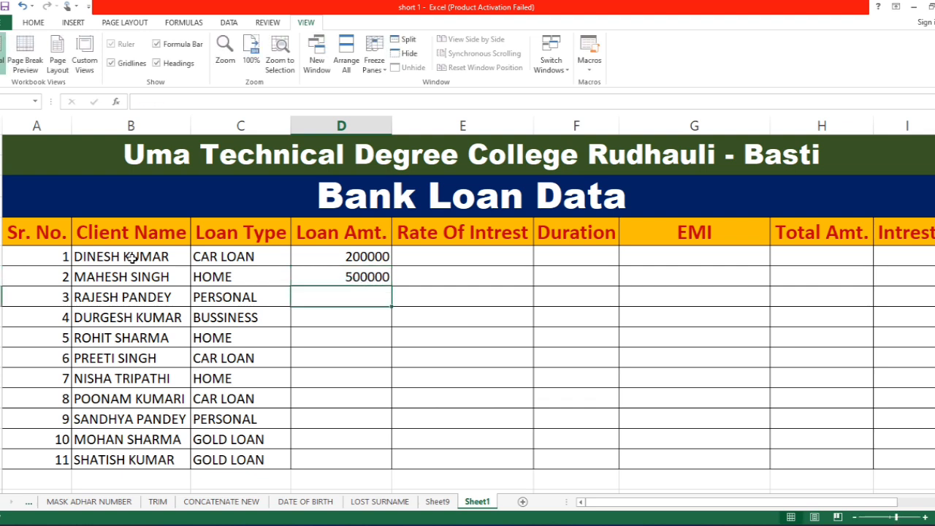
{"action": "type", "text": "30000"}
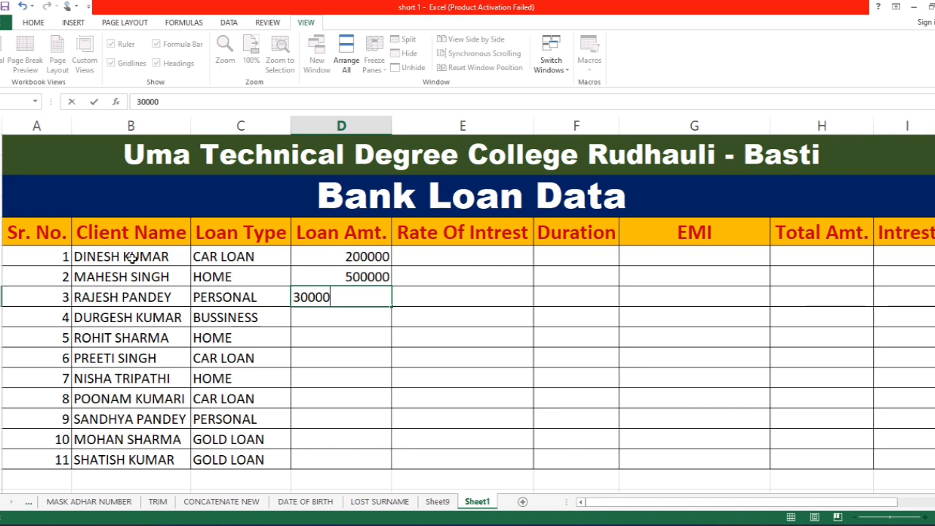
{"action": "type", "text": "0"}
{"action": "key", "text": "Return"}
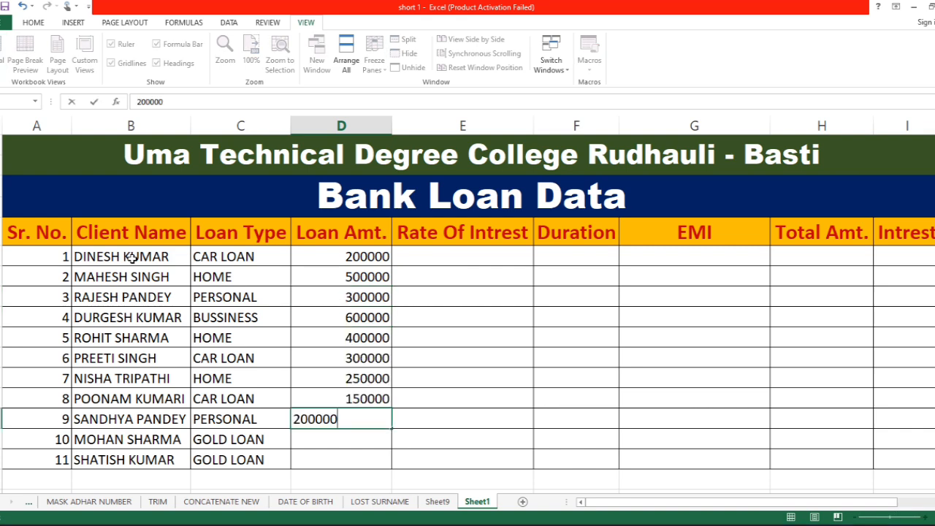
{"action": "key", "text": "Return"}
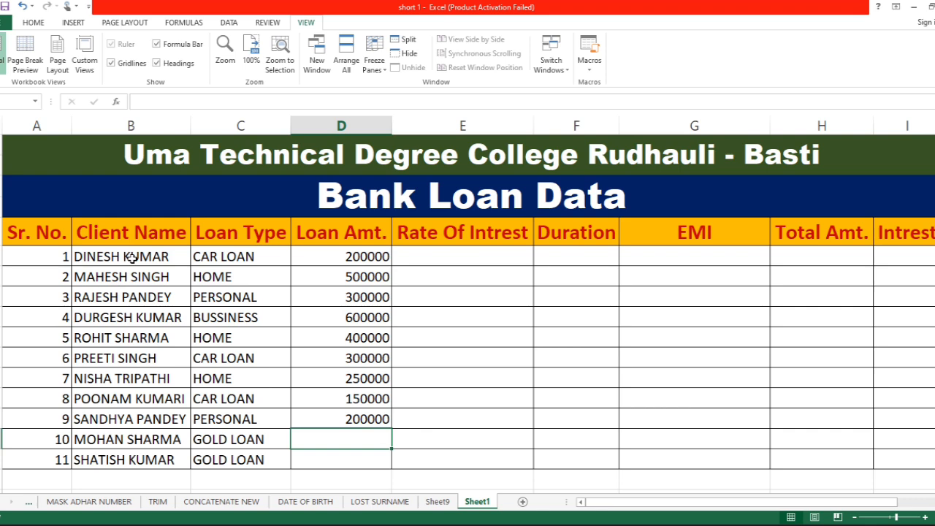
{"action": "type", "text": "300000"}
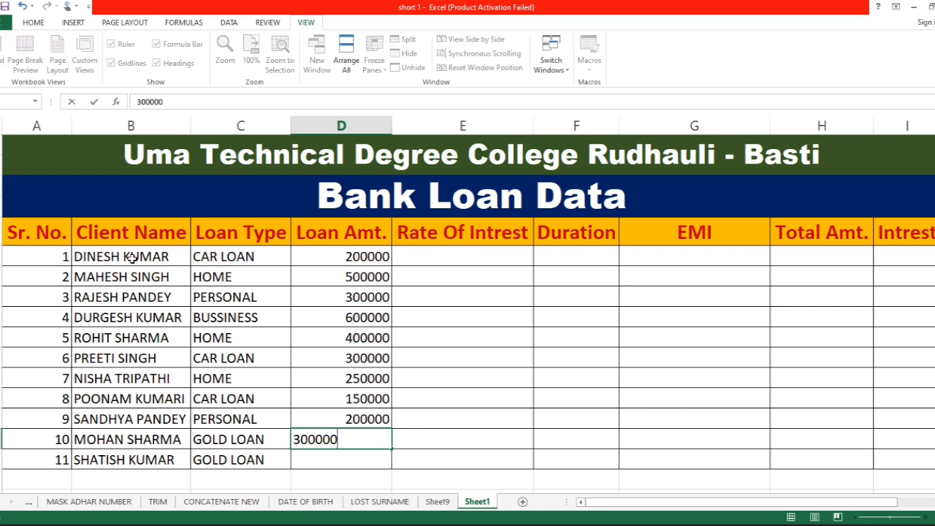
{"action": "key", "text": "Return"}
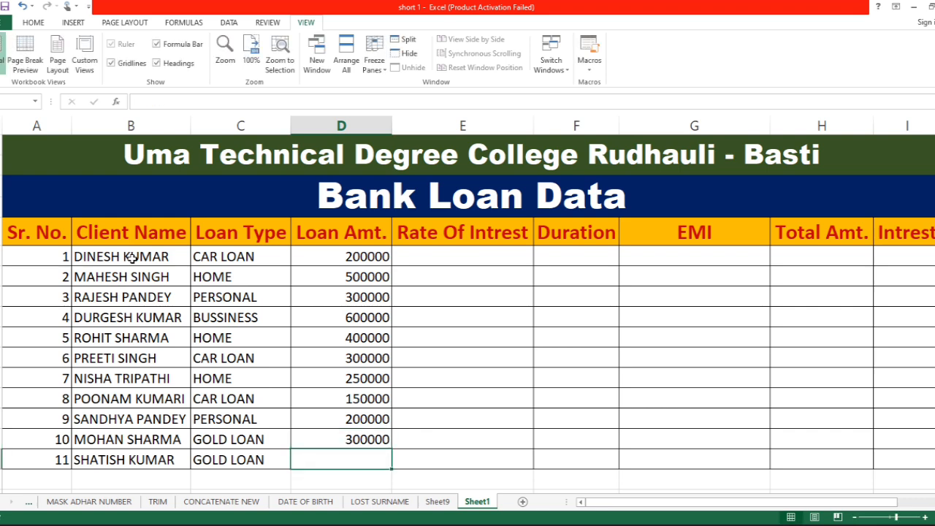
{"action": "type", "text": "250000"}
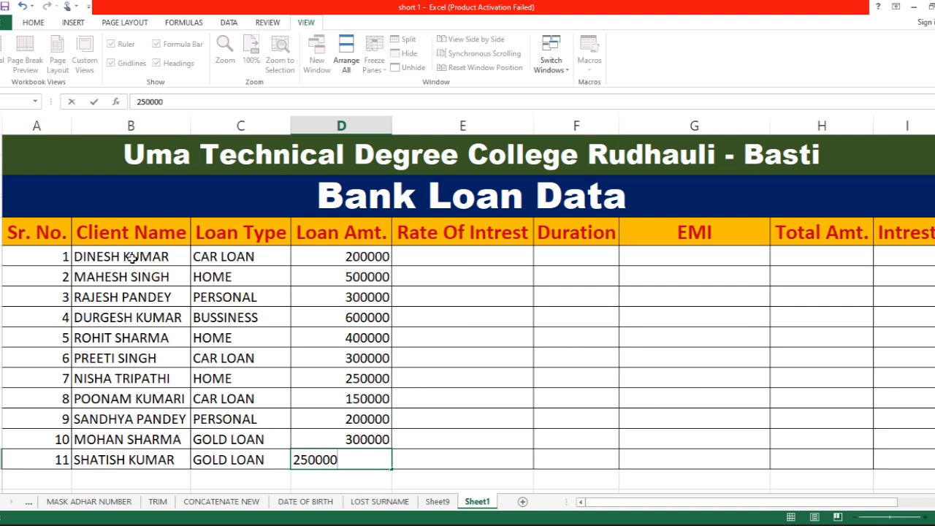
{"action": "left_click", "coordinate": [448, 256]}
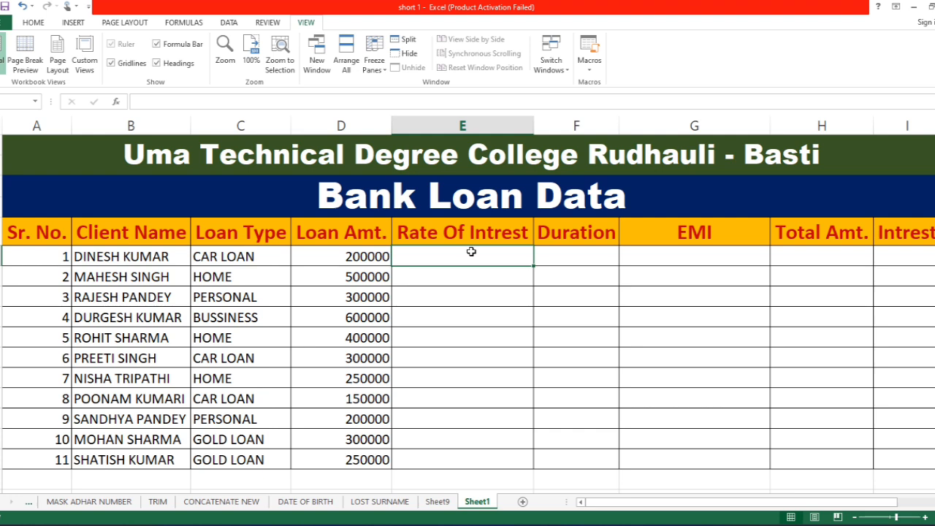
- Enter rates 11%, 9%, 13% (fixing a 135 typo) and 4.50% for both gold loans
{"action": "type", "text": "11%"}
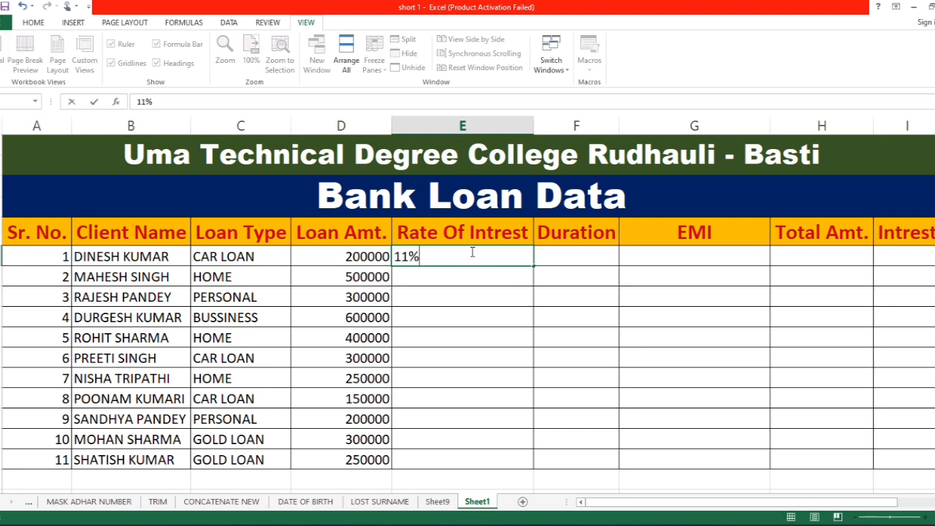
{"action": "key", "text": "Return"}
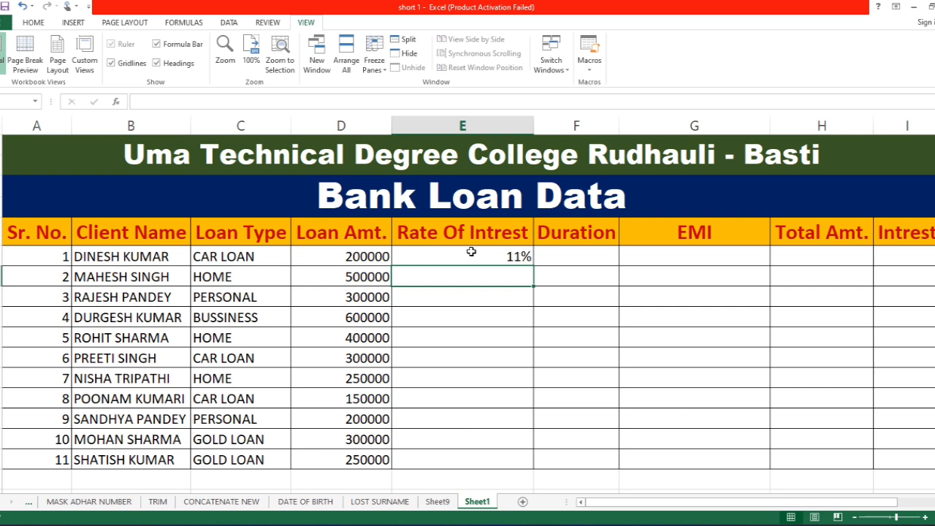
{"action": "type", "text": "9%"}
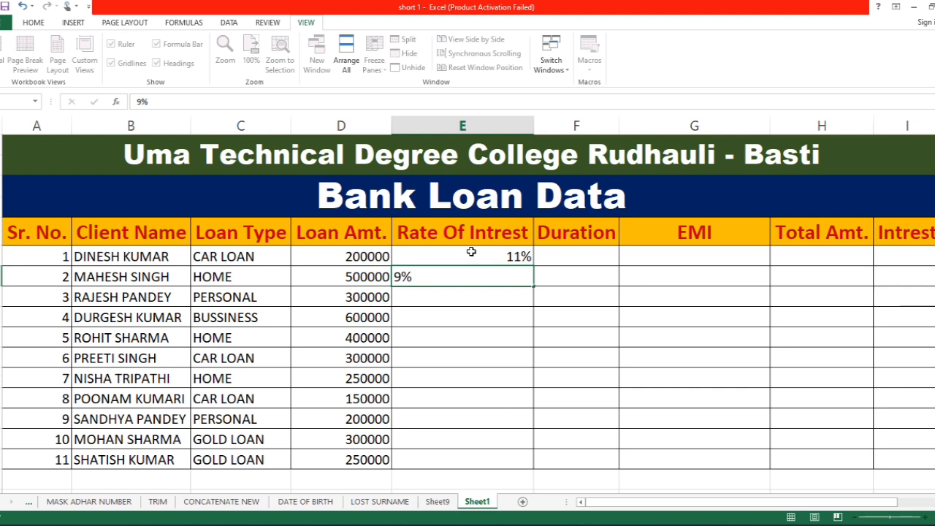
{"action": "key", "text": "Return"}
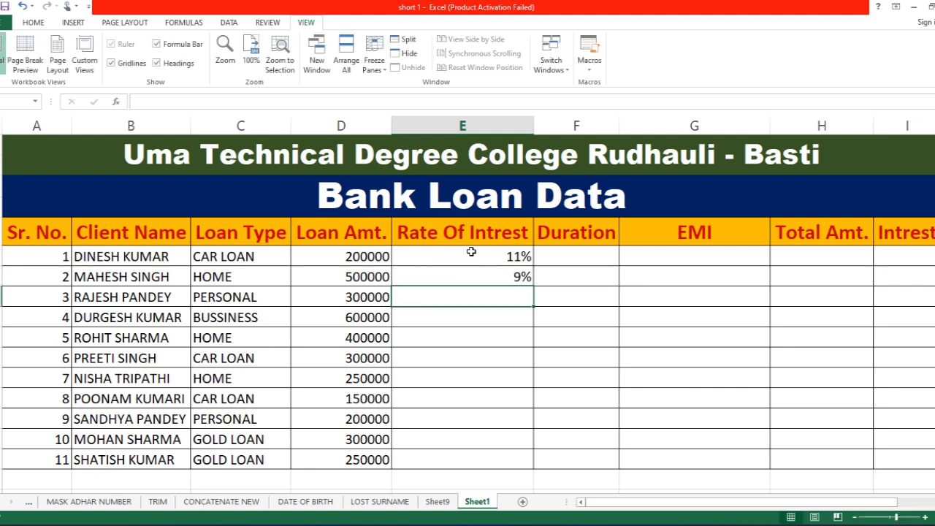
{"action": "type", "text": "135"}
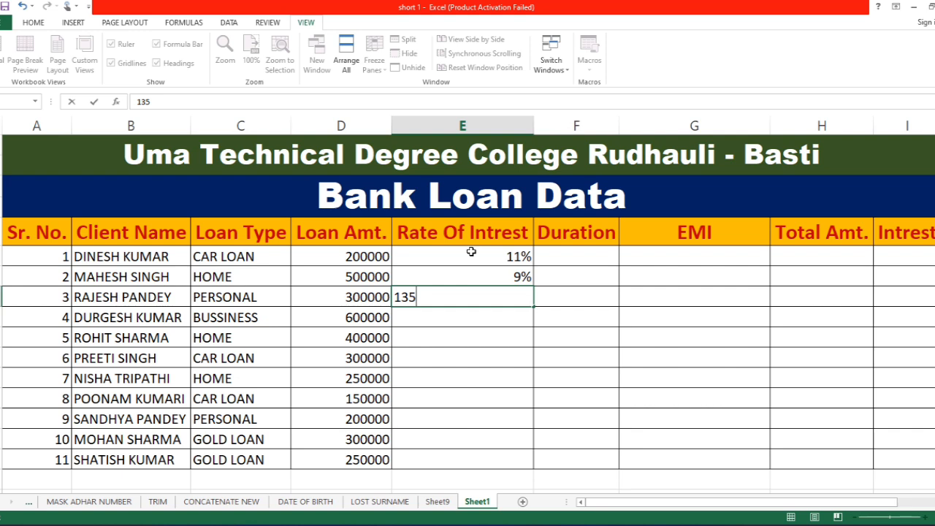
{"action": "key", "text": "BackSpace"}
{"action": "type", "text": "%"}
{"action": "key", "text": "Return"}
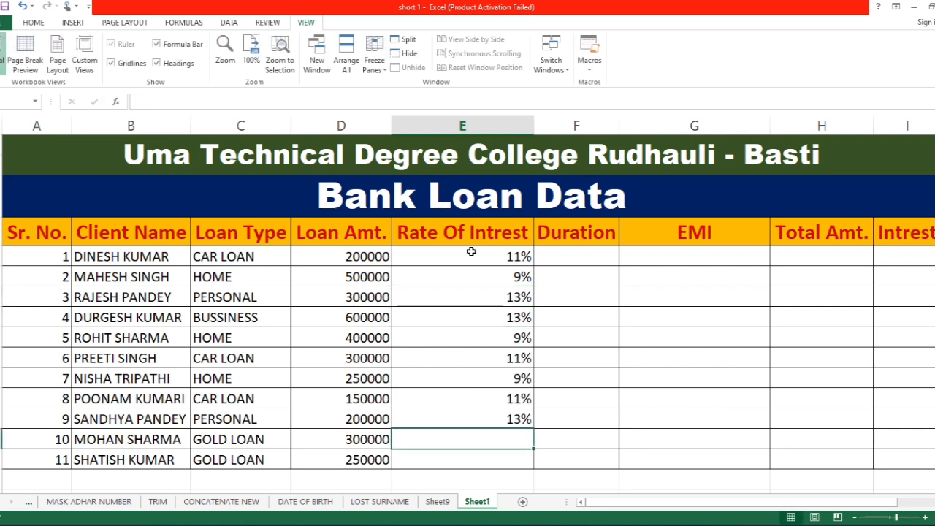
{"action": "type", "text": "4.5"}
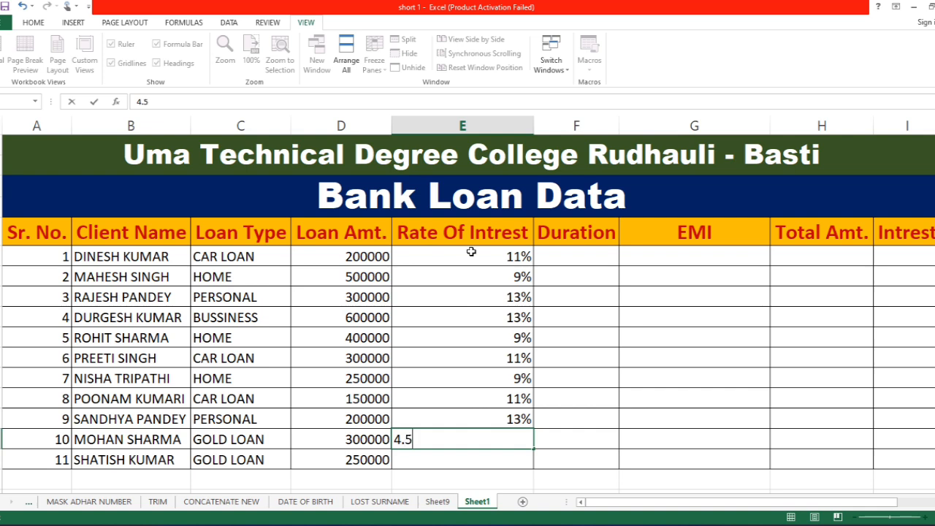
{"action": "type", "text": "0%"}
{"action": "key", "text": "Return"}
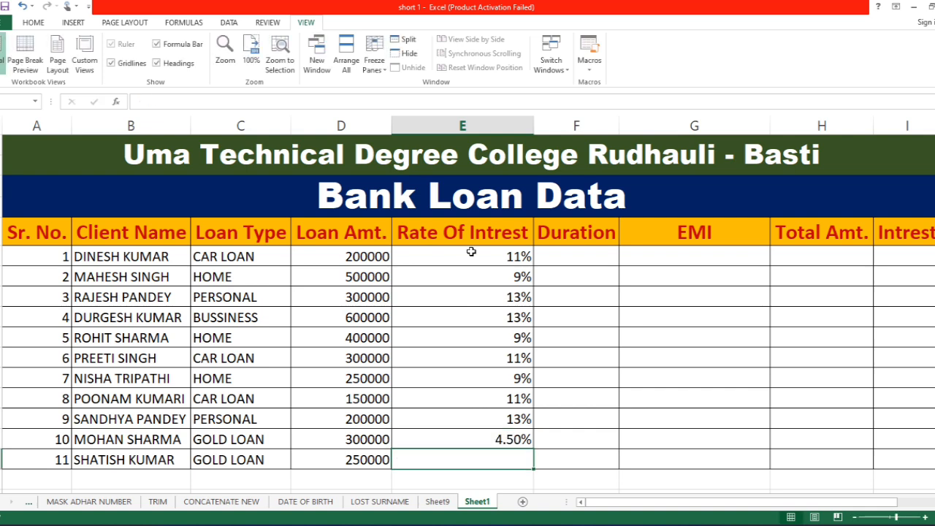
{"action": "type", "text": "4."}
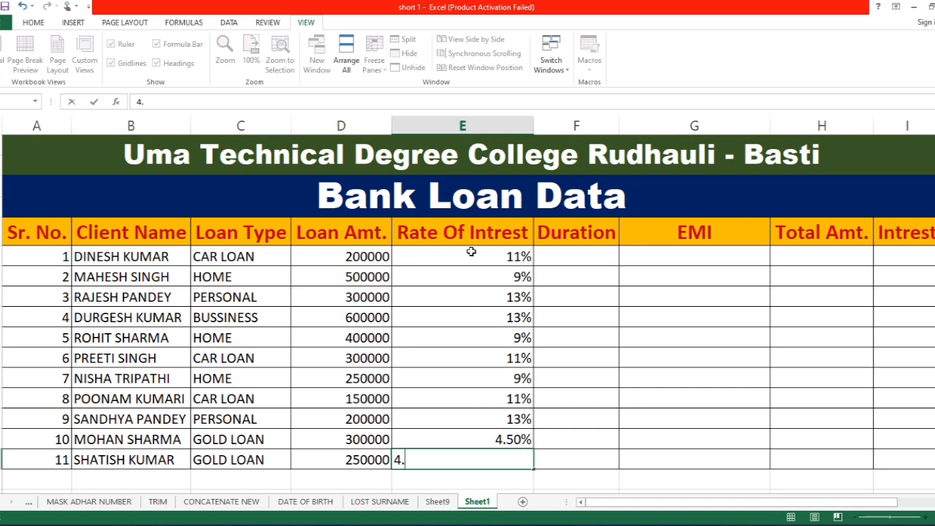
{"action": "type", "text": "50%"}
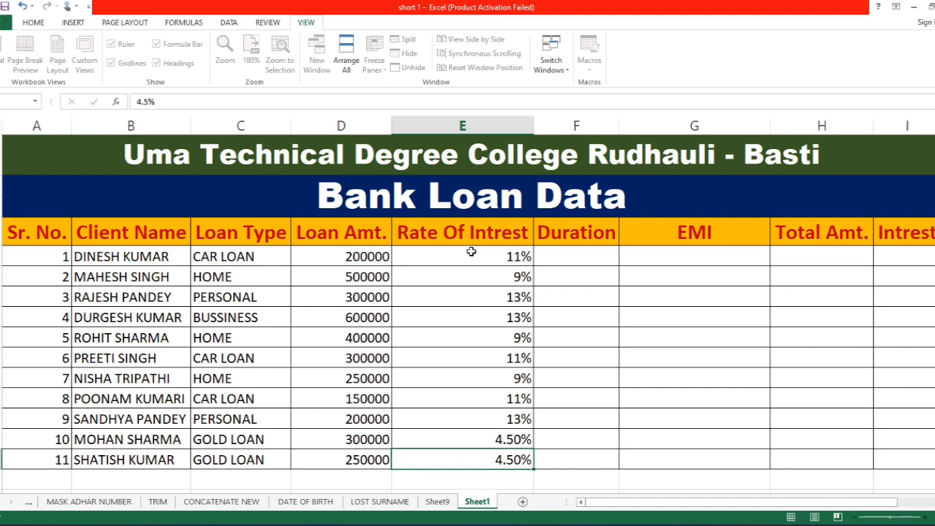
{"action": "key", "text": "Tab"}
{"action": "key", "text": "Up"}
{"action": "key", "text": "Up"}
{"action": "key", "text": "Up"}
{"action": "key", "text": "Up"}
{"action": "key", "text": "Up"}
{"action": "key", "text": "Up"}
{"action": "key", "text": "Up"}
{"action": "key", "text": "Up"}
{"action": "key", "text": "Up"}
{"action": "key", "text": "Up"}
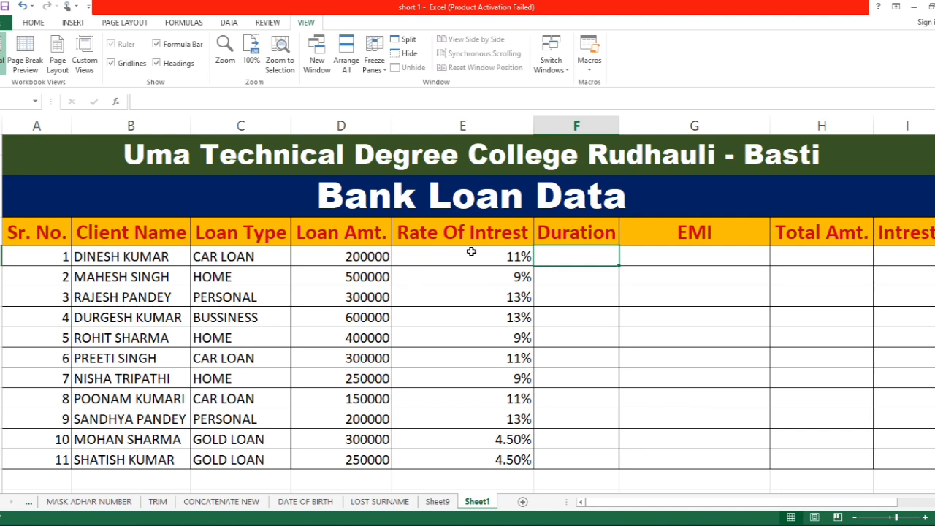
- Enter durations 2, 3, 2, 4, 3, 2, 2, 2, 2, 3, 2 down the Duration column
{"action": "type", "text": "2"}
{"action": "key", "text": "Return"}
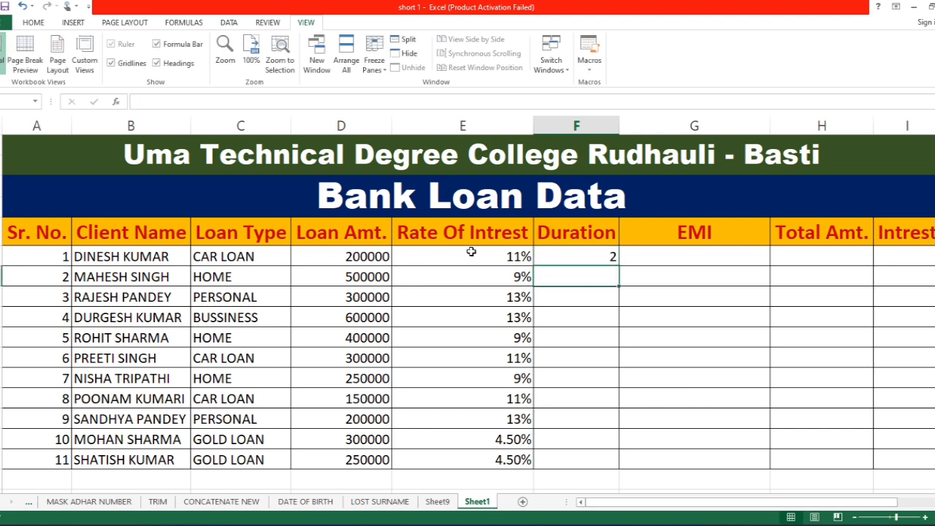
{"action": "type", "text": "3 2 4 3 2 2 2 2 "}
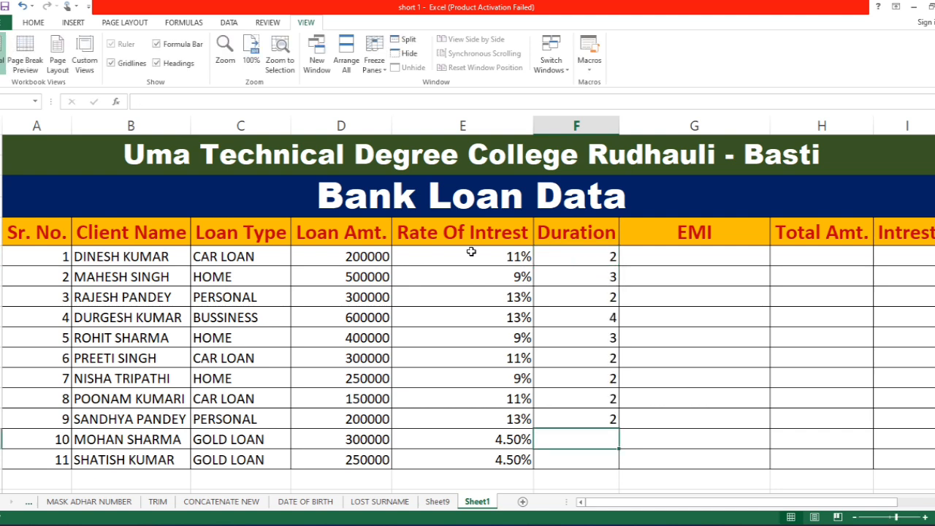
{"action": "type", "text": "3"}
{"action": "key", "text": "Return"}
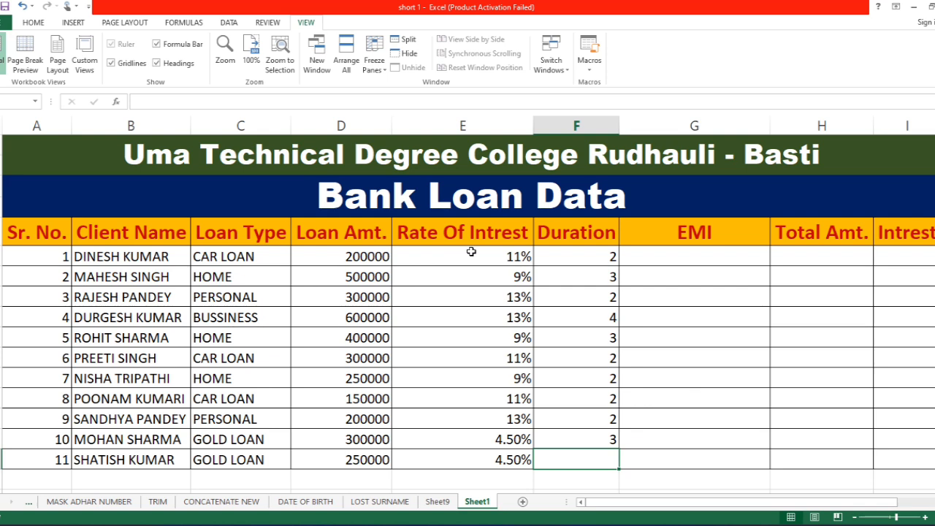
{"action": "type", "text": "2"}
{"action": "key", "text": "Tab"}
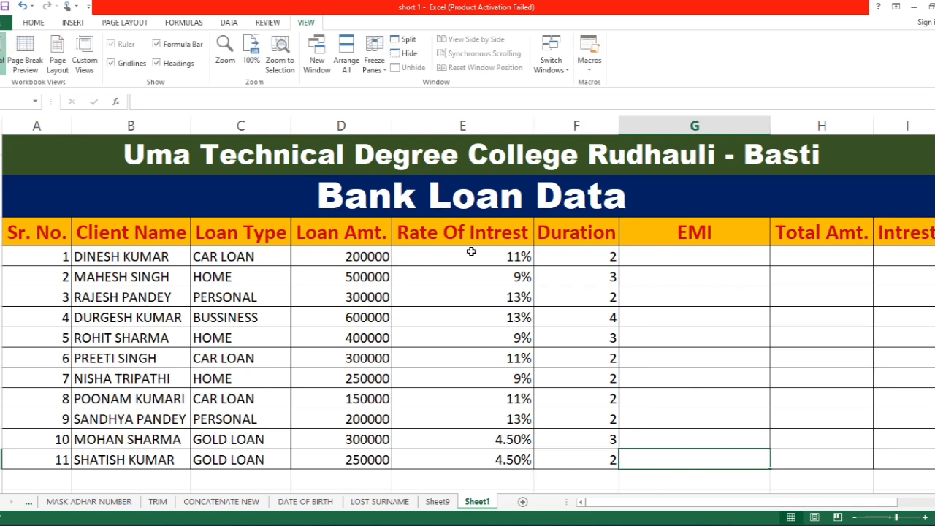
- Correct one client's loan duration to 4 years
{"action": "key", "text": "Up"}
{"action": "key", "text": "Up"}
{"action": "key", "text": "Up"}
{"action": "key", "text": "Up"}
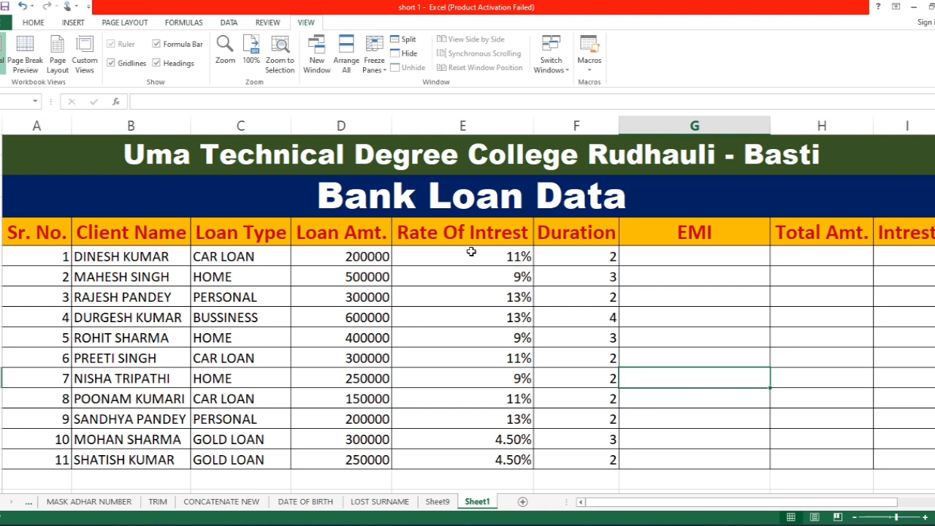
{"action": "key", "text": "Left"}
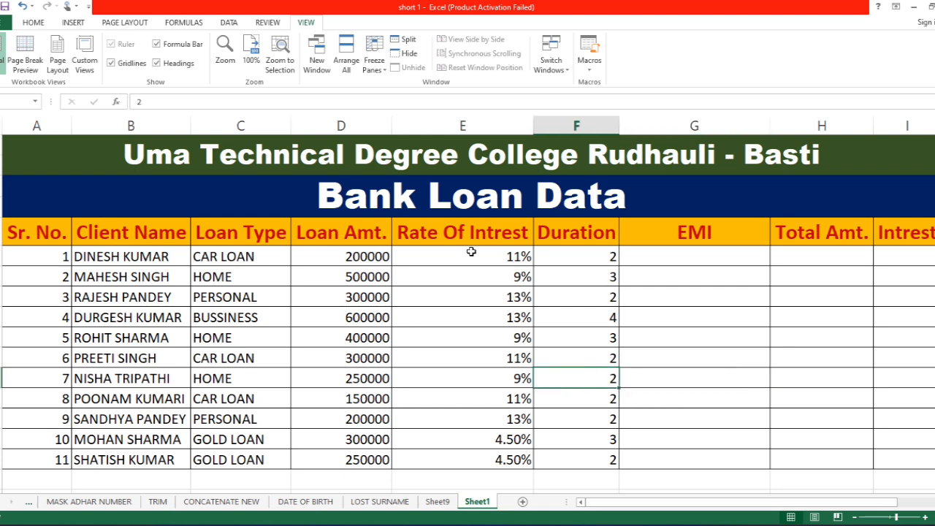
{"action": "key", "text": "Up"}
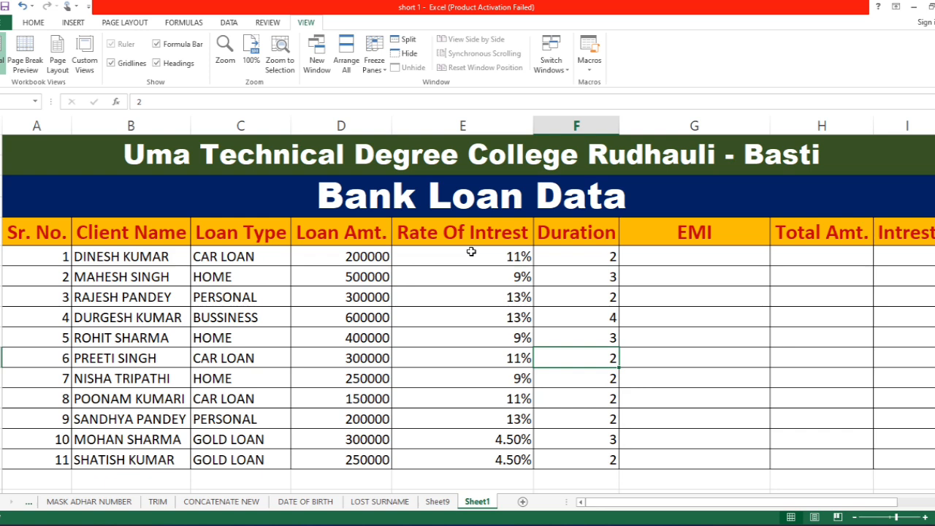
{"action": "type", "text": "4"}
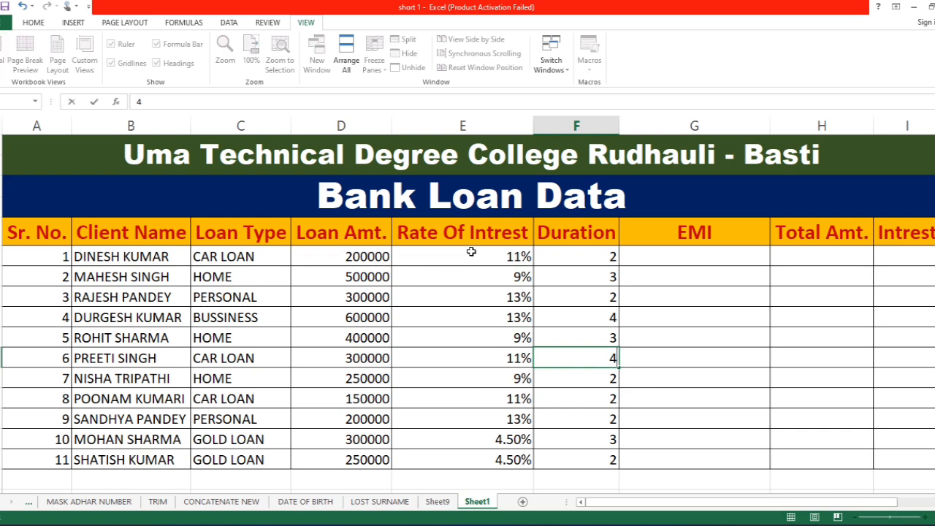
{"action": "key", "text": "Right"}
{"action": "key", "text": "Up"}
{"action": "key", "text": "Up"}
{"action": "key", "text": "Up"}
{"action": "key", "text": "Up"}
{"action": "key", "text": "Up"}
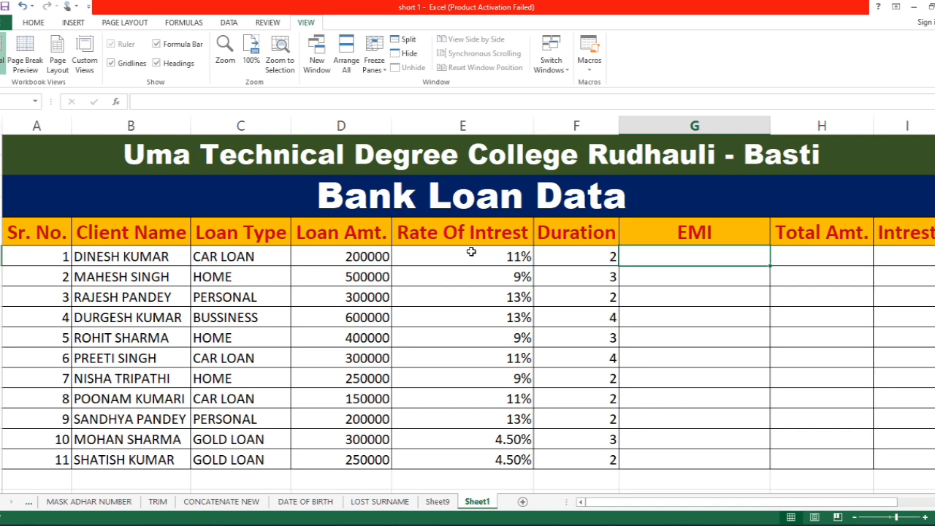
- Enter =PMT(E6/12,F6*12,D6) as the first client's EMI, giving ₹ -9,321.57
{"action": "type", "text": "="}
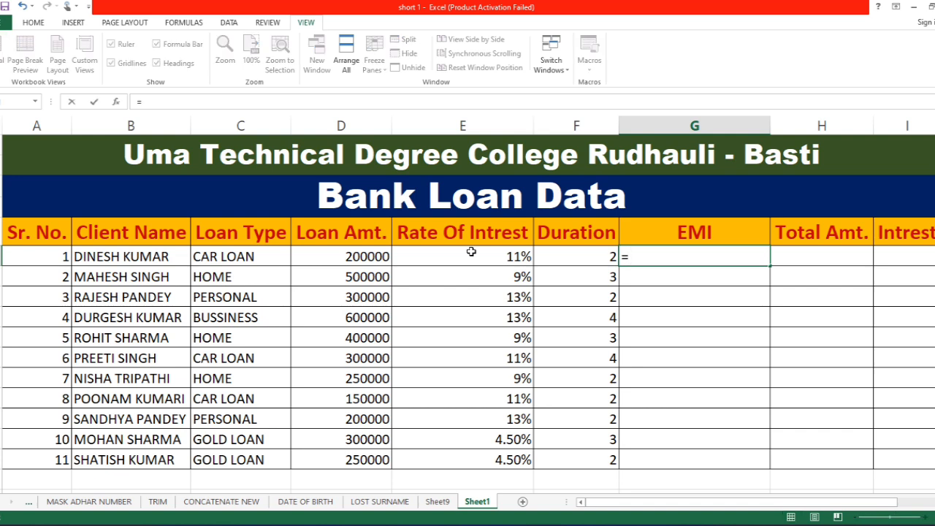
{"action": "type", "text": "PMT"}
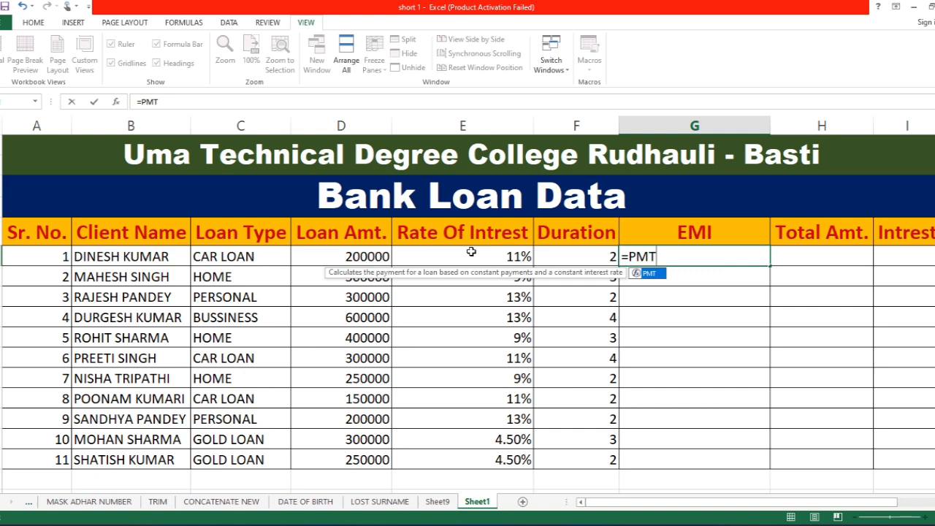
{"action": "type", "text": "("}
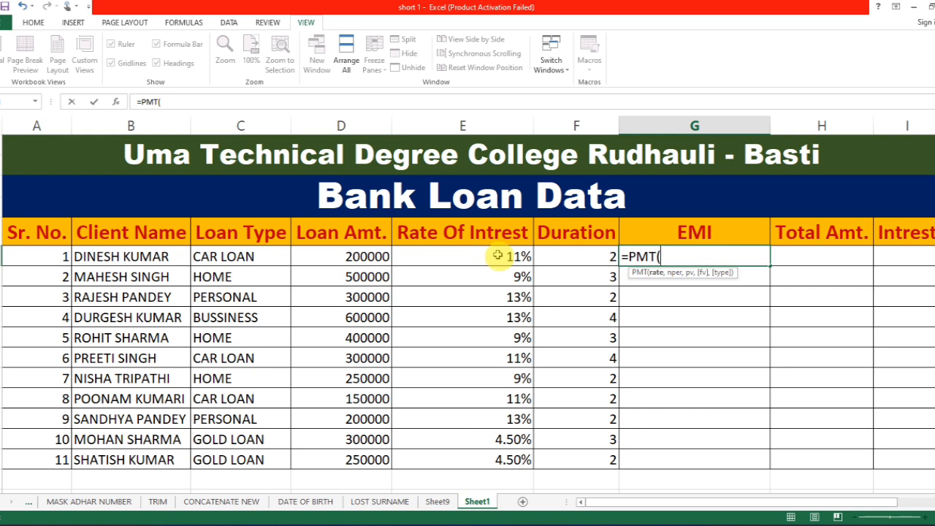
{"action": "left_click", "coordinate": [497, 255]}
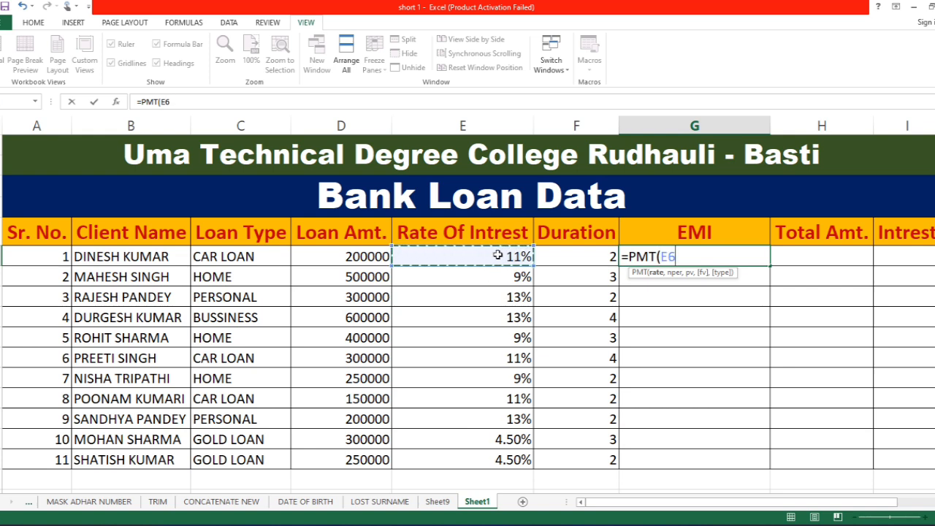
{"action": "type", "text": "/12"}
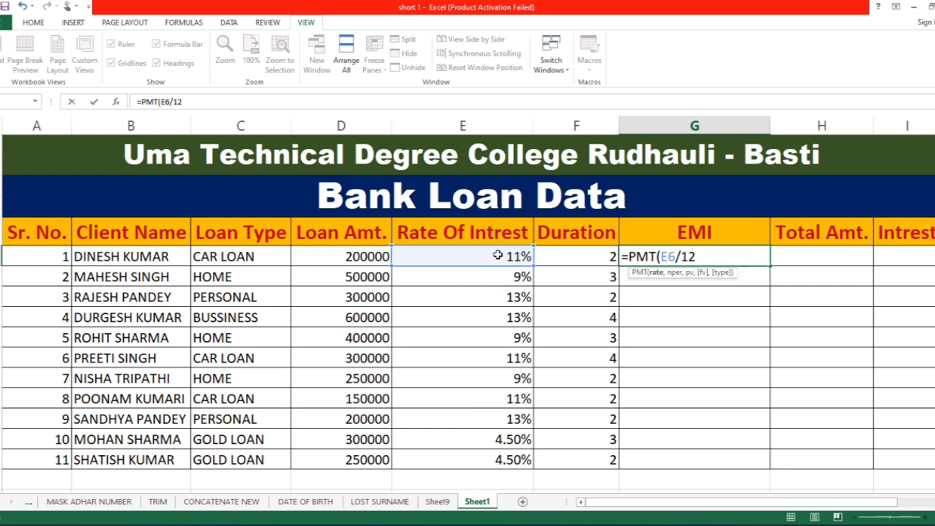
{"action": "type", "text": ","}
{"action": "left_click", "coordinate": [573, 256]}
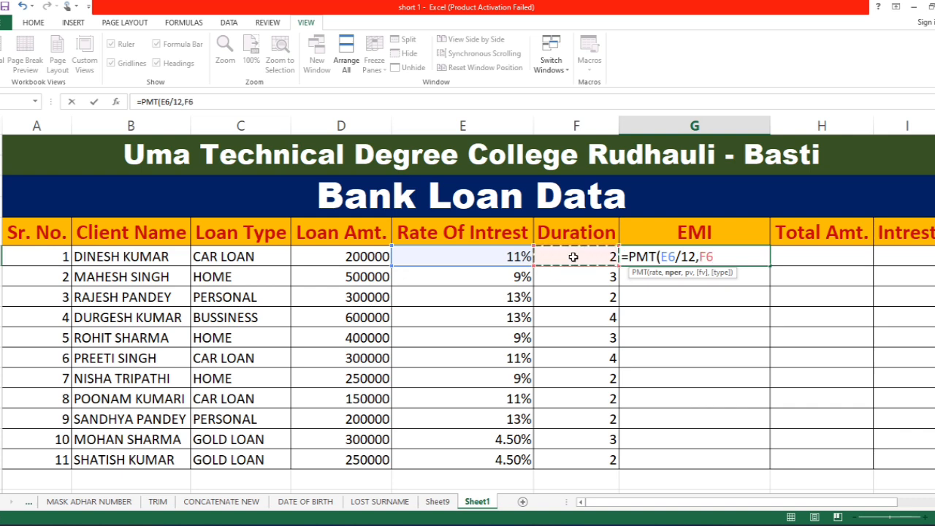
{"action": "type", "text": "*"}
{"action": "type", "text": "12"}
{"action": "type", "text": ","}
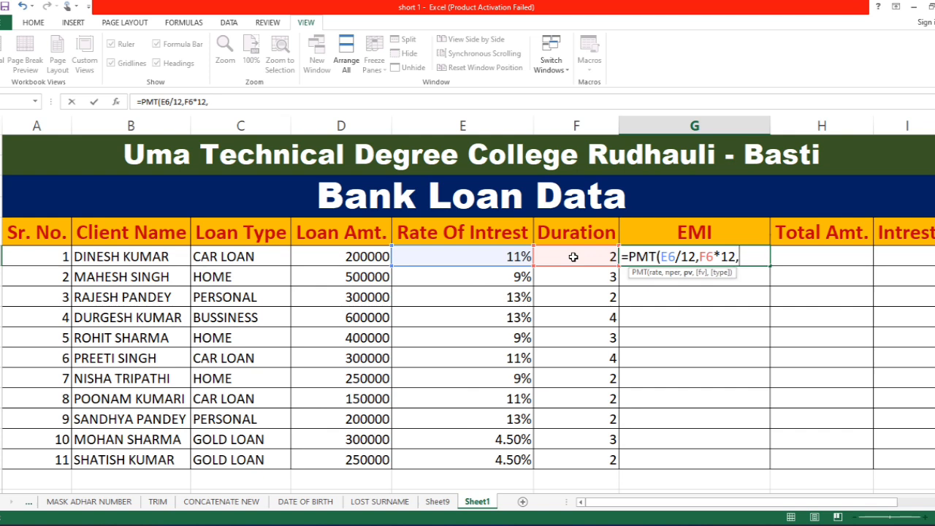
{"action": "left_click", "coordinate": [369, 256]}
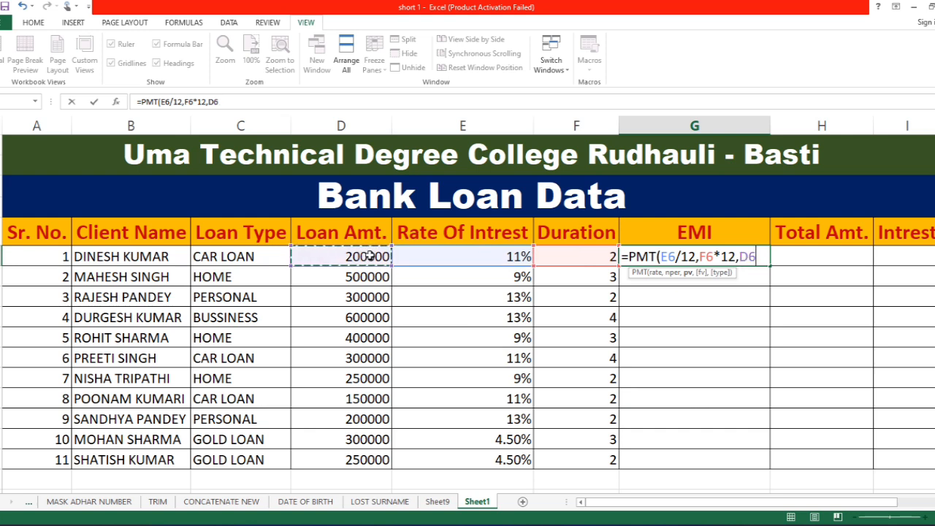
{"action": "type", "text": ")"}
{"action": "key", "text": "Return"}
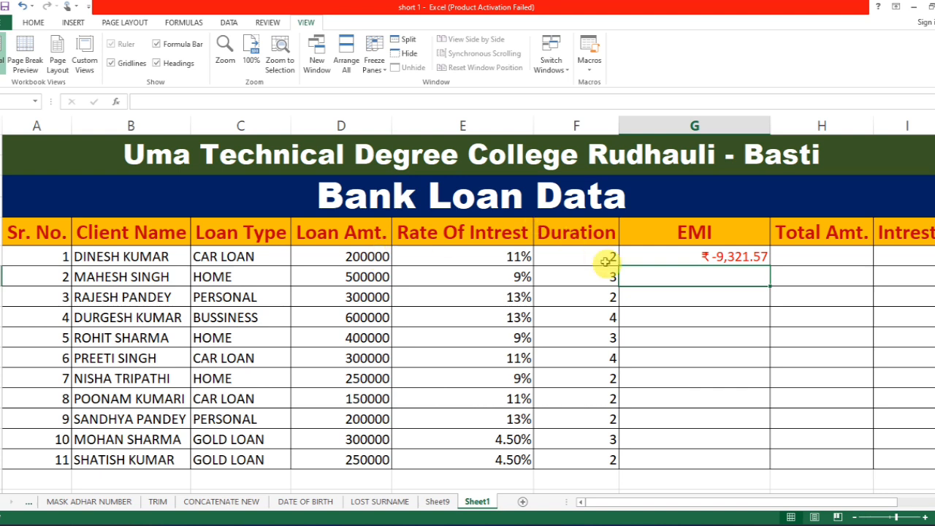
- Change the EMI formula to =-PMT(E6/12,F6*12,D6) so it shows ₹ 9,321.57
{"action": "left_click", "coordinate": [706, 257]}
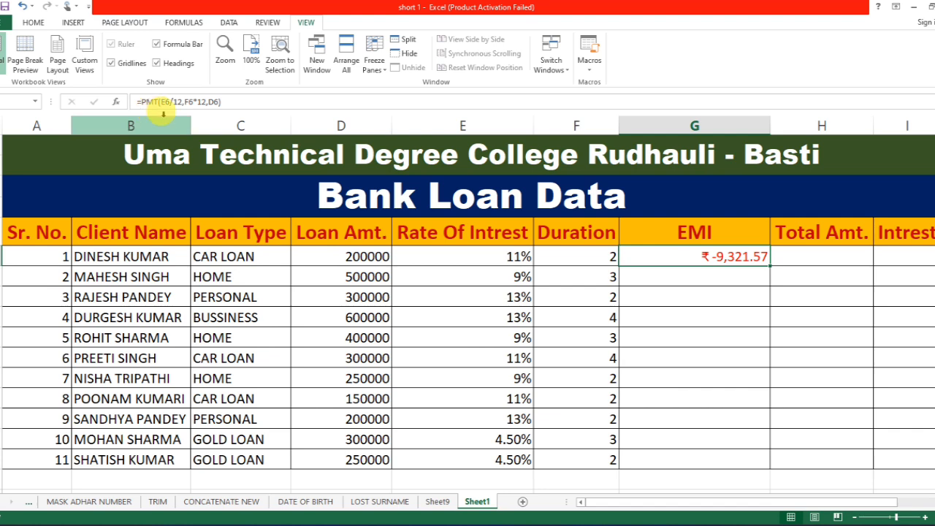
{"action": "left_click", "coordinate": [723, 268]}
{"action": "left_click", "coordinate": [708, 256]}
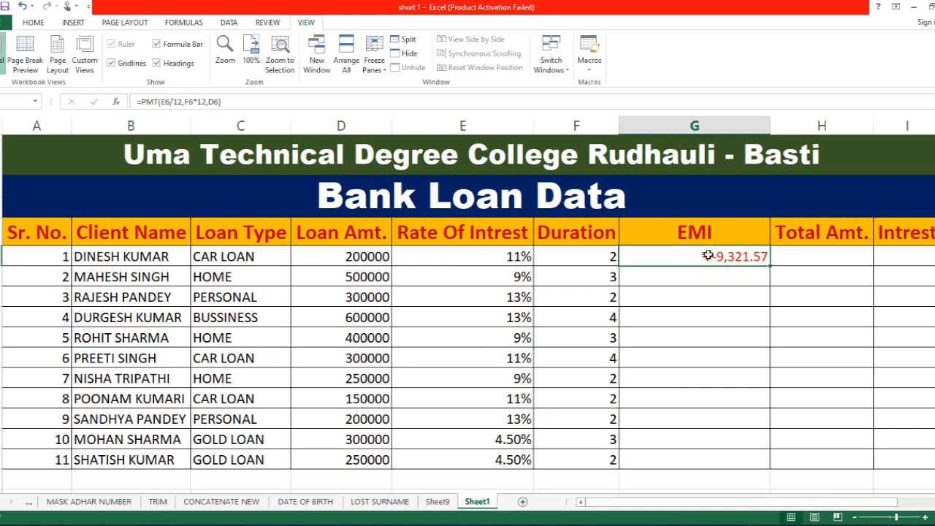
{"action": "double_click", "coordinate": [708, 255]}
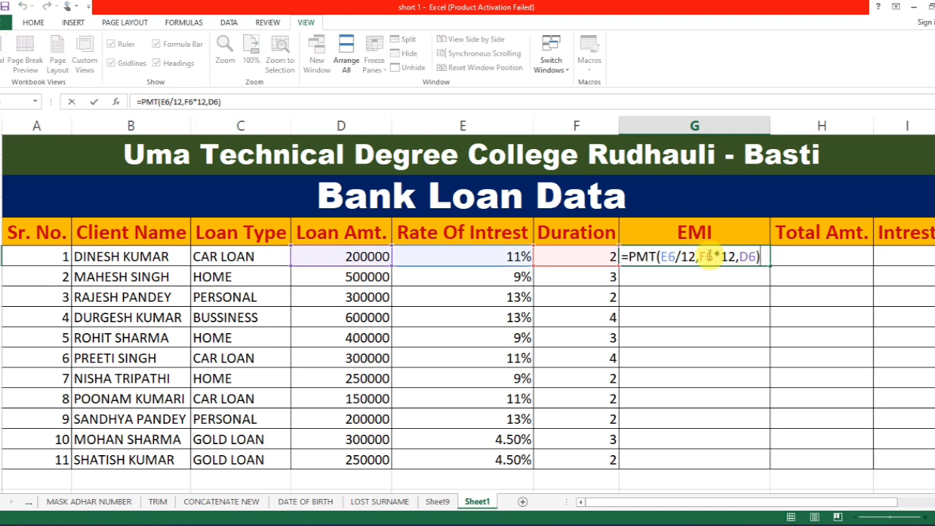
{"action": "left_click", "coordinate": [641, 257]}
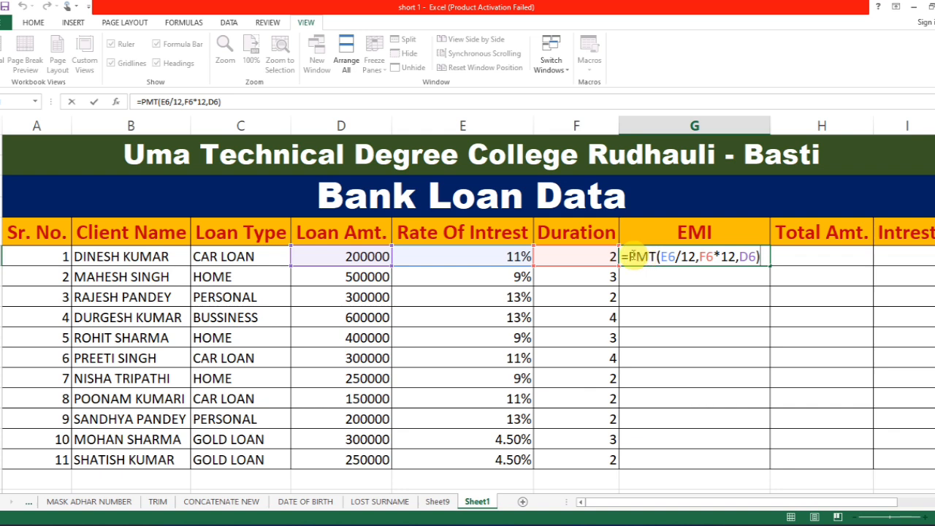
{"action": "left_click", "coordinate": [629, 255]}
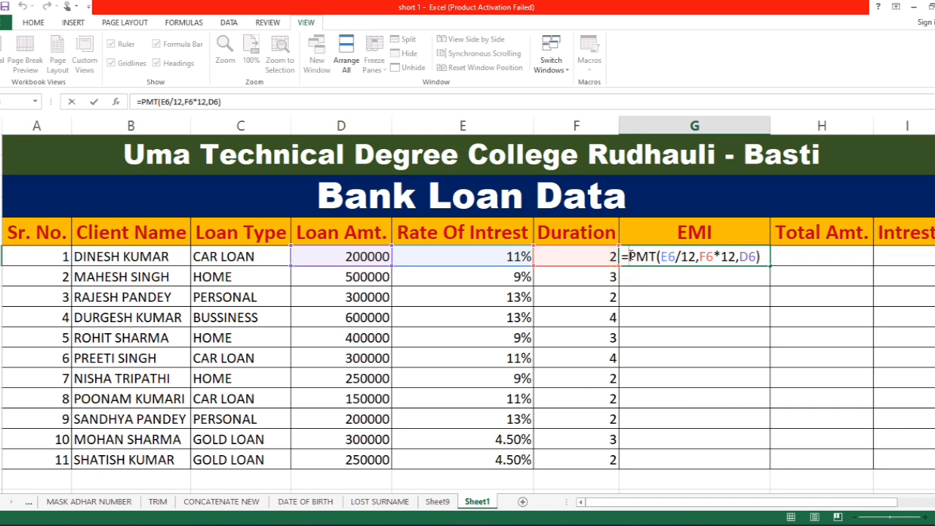
{"action": "type", "text": "-"}
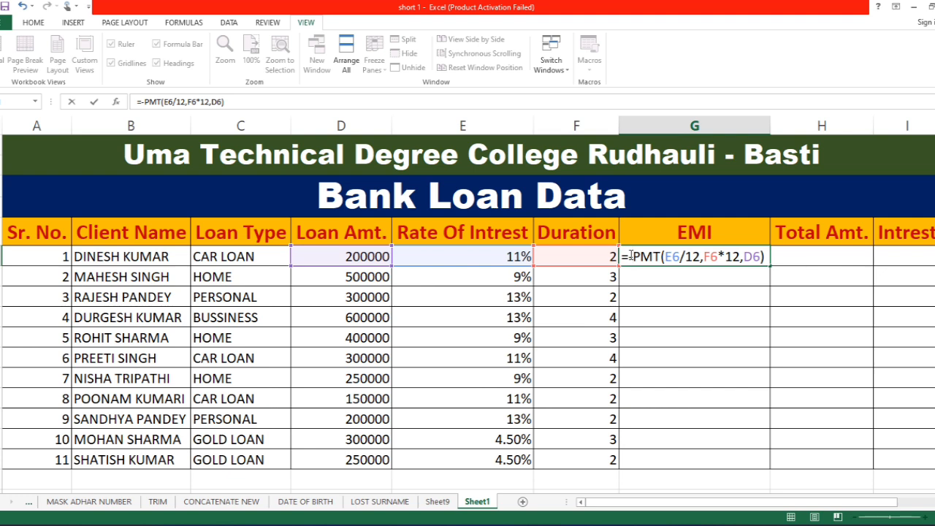
{"action": "key", "text": "Return"}
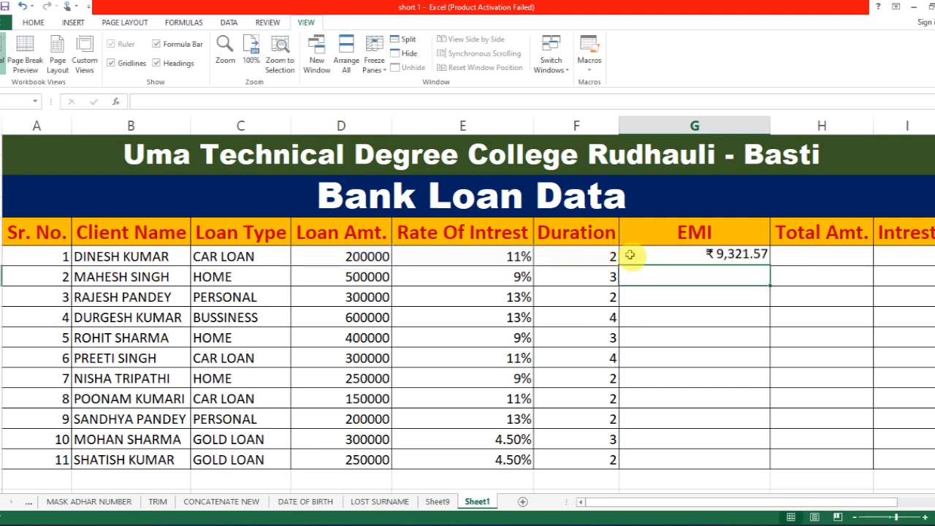
{"action": "left_click", "coordinate": [733, 260]}
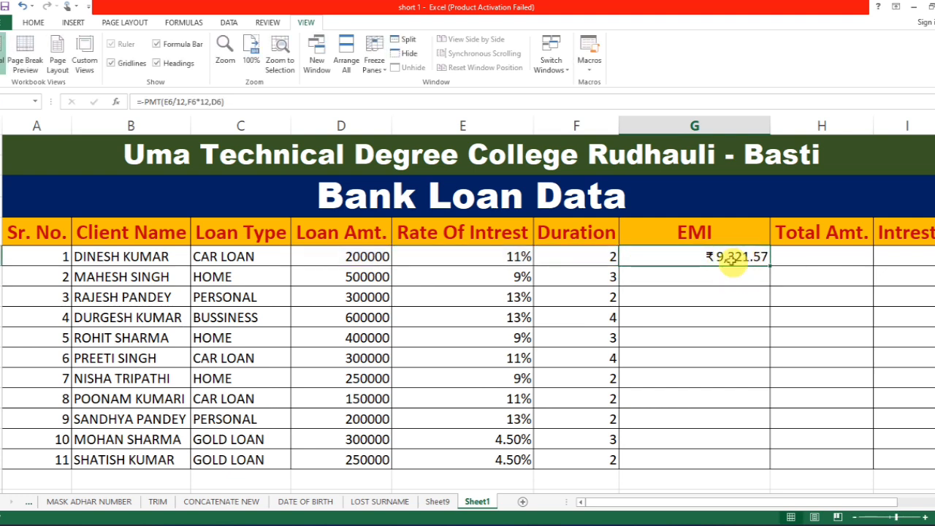
- Copy the EMI formula from G6 down to G16 for all eleven clients
{"action": "left_click_drag", "start_coordinate": [769, 266], "coordinate": [769, 266]}
{"action": "double_click", "coordinate": [768, 266]}
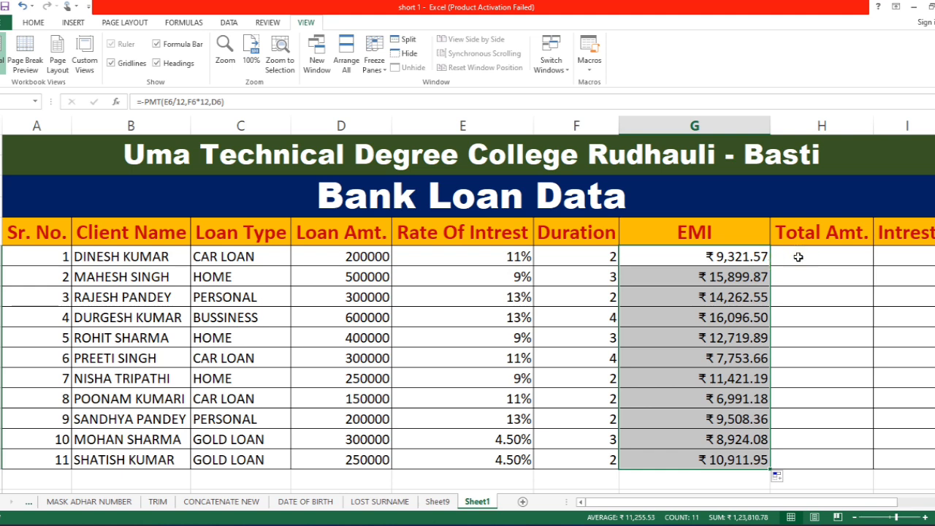
{"action": "left_click", "coordinate": [798, 256]}
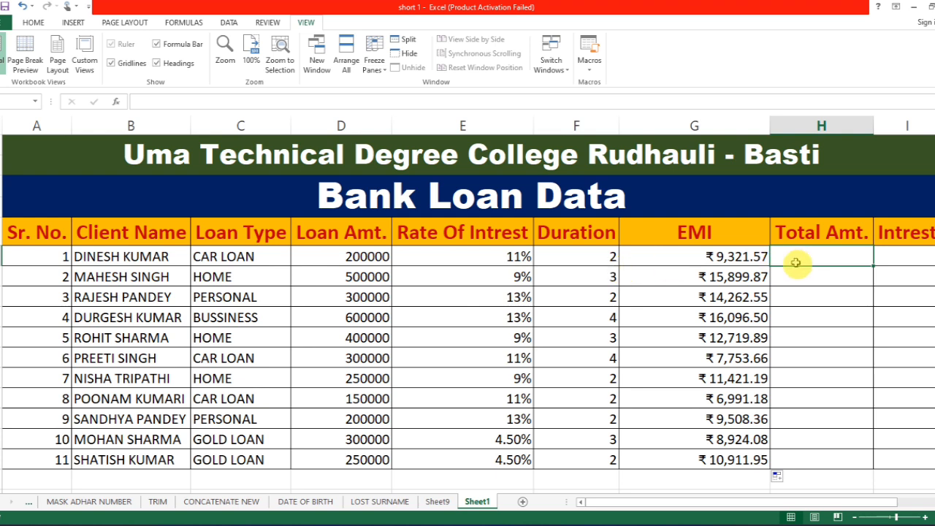
- Enter =G6*F6*12 in H6 for a first total of ₹ 2,23,717.62
{"action": "left_click", "coordinate": [796, 261]}
{"action": "type", "text": "="}
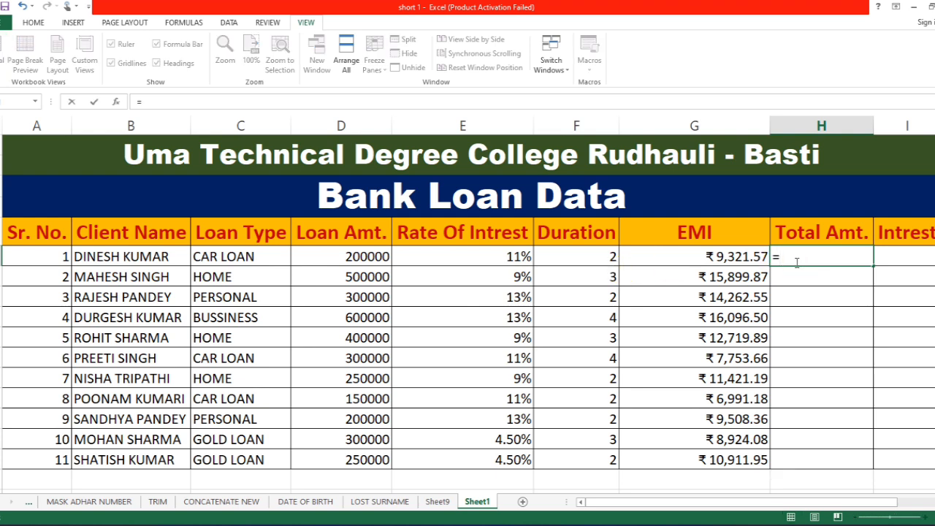
{"action": "left_click", "coordinate": [727, 255]}
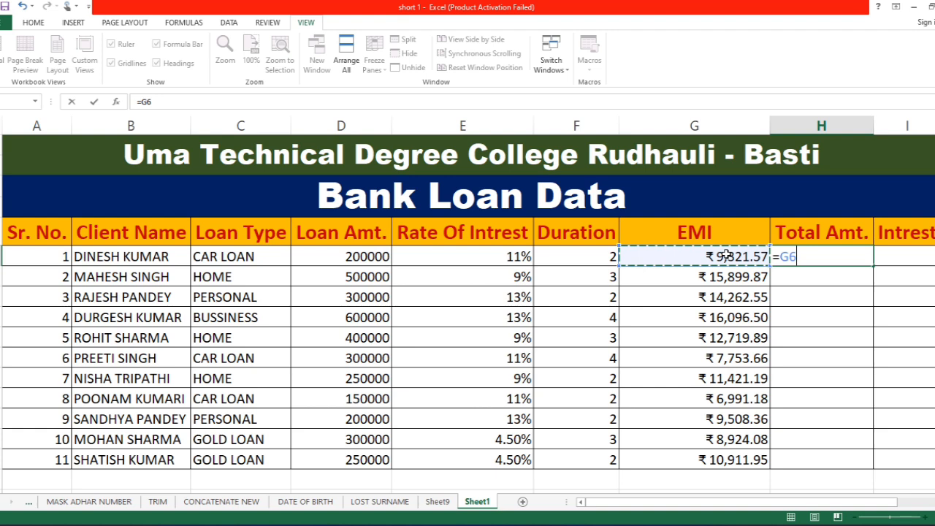
{"action": "type", "text": "*"}
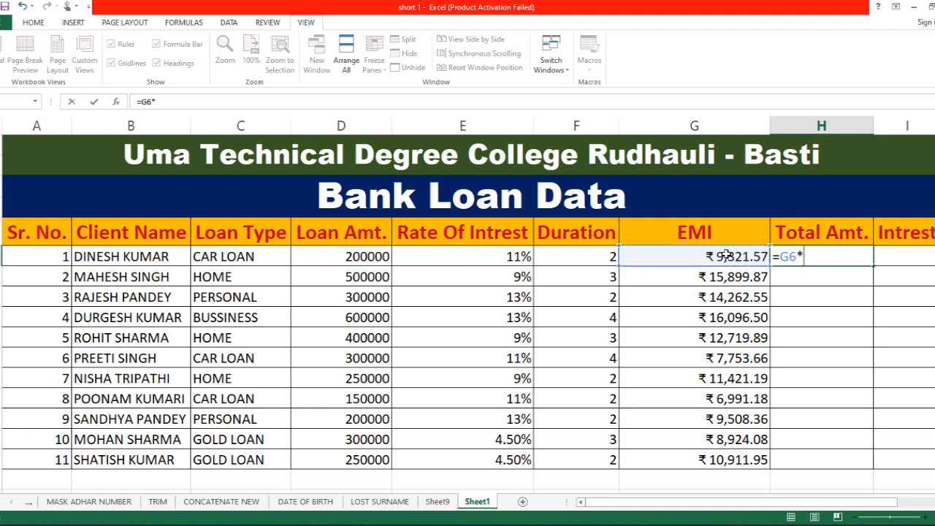
{"action": "left_click", "coordinate": [599, 260]}
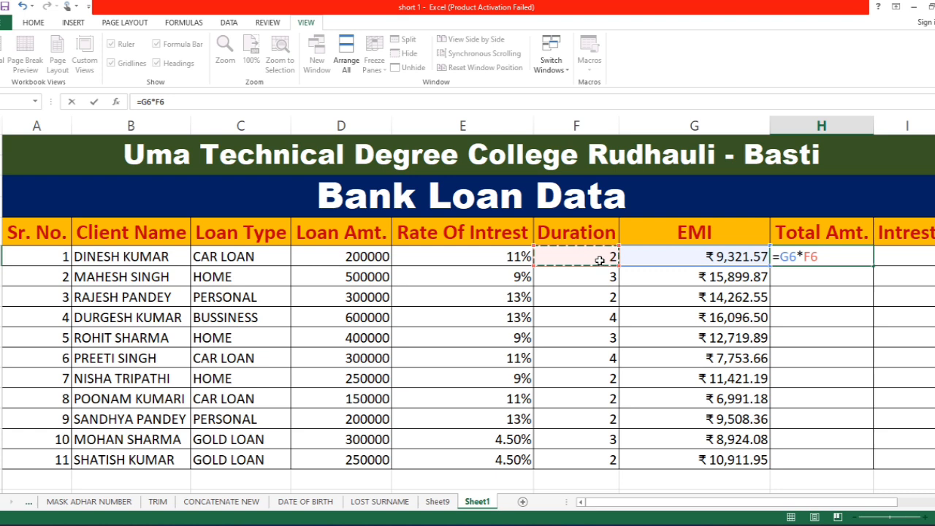
{"action": "type", "text": "*12"}
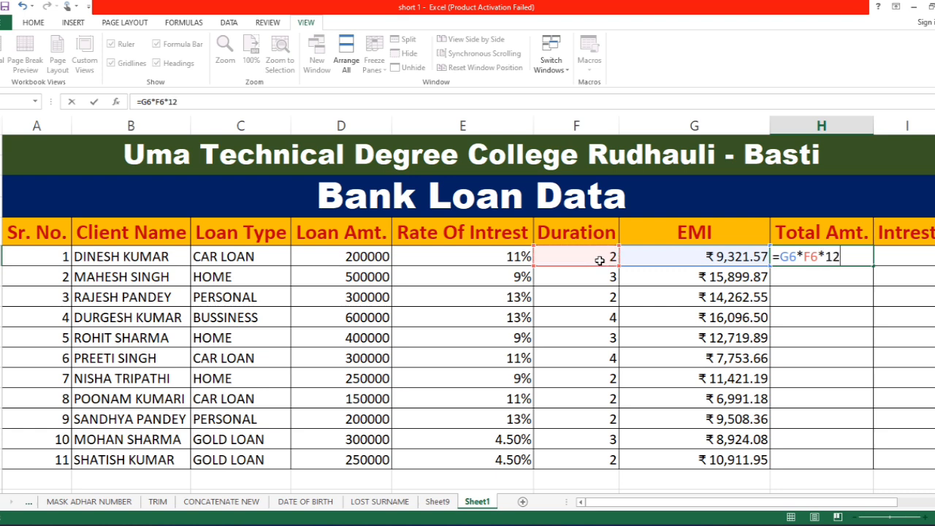
{"action": "key", "text": "Return"}
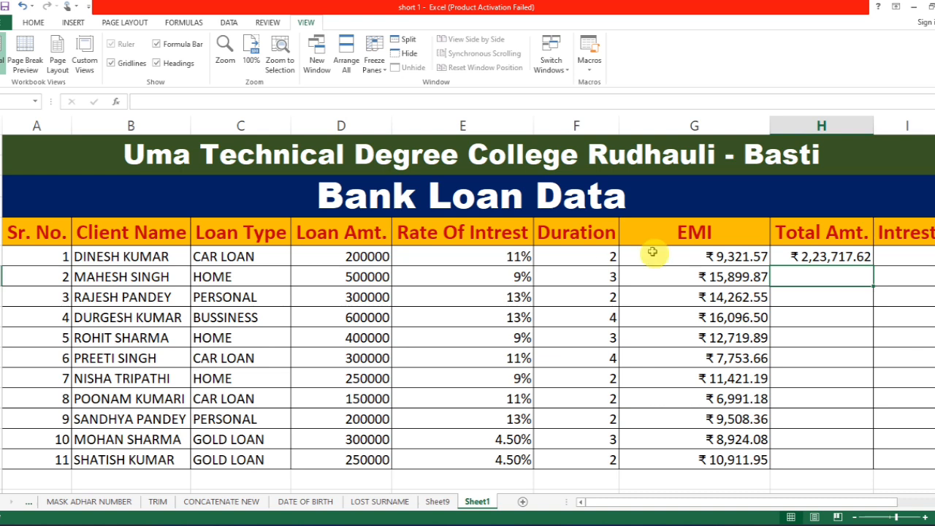
{"action": "left_click", "coordinate": [896, 261]}
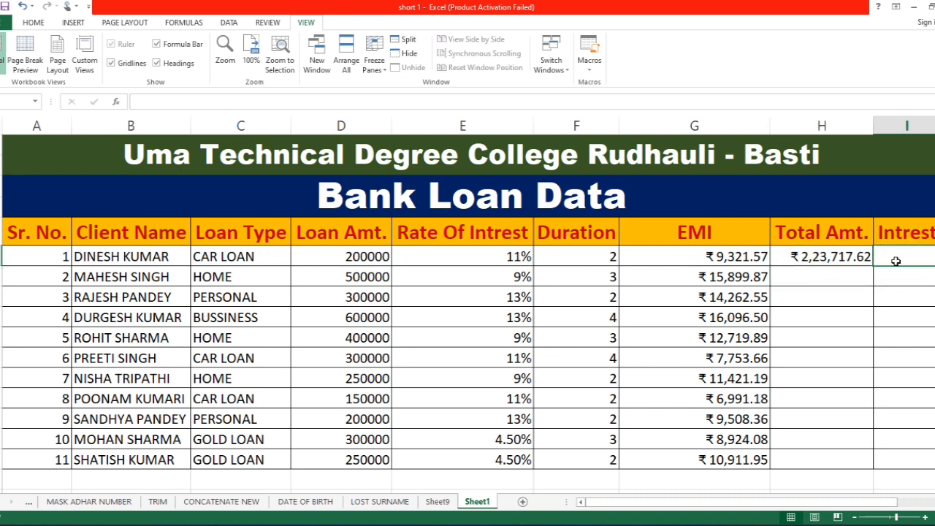
- Enter the interest formula =H6-D6 in I6 for the first client
{"action": "type", "text": "="}
{"action": "left_click", "coordinate": [828, 253]}
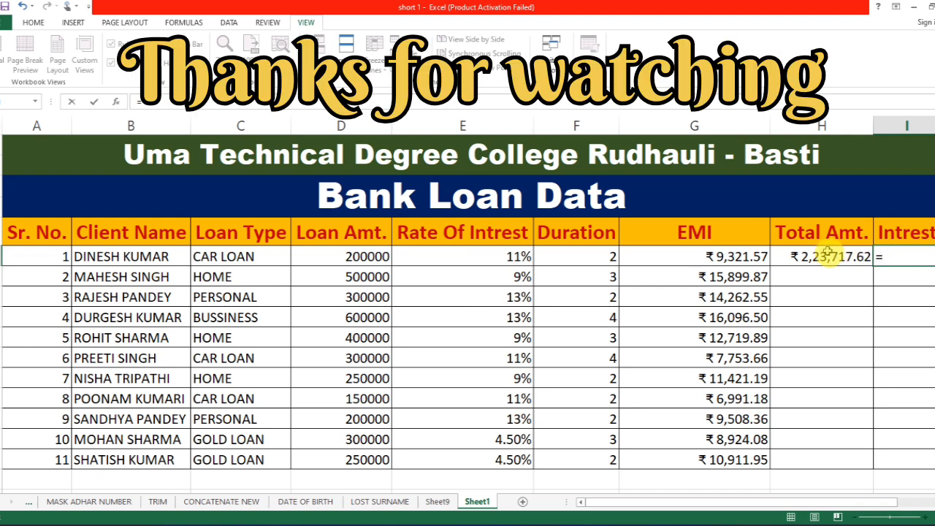
{"action": "left_click", "coordinate": [825, 254]}
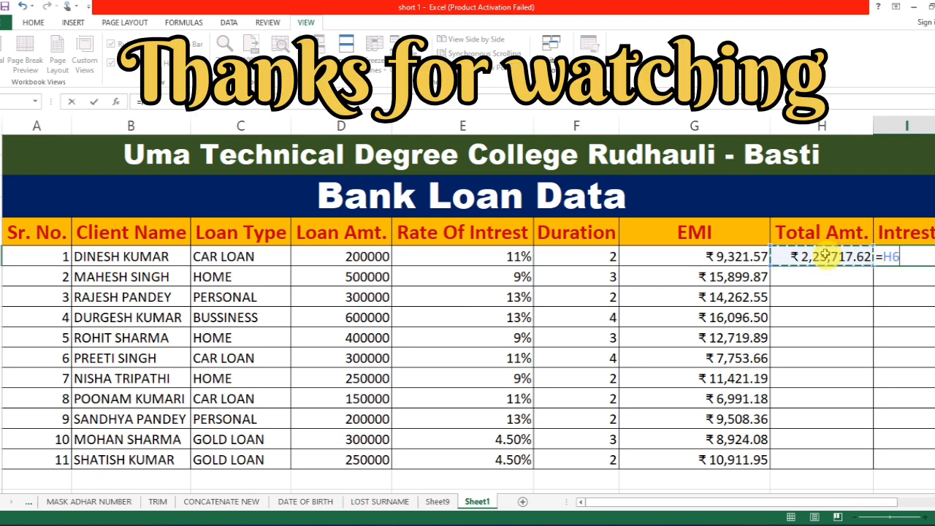
{"action": "type", "text": "-"}
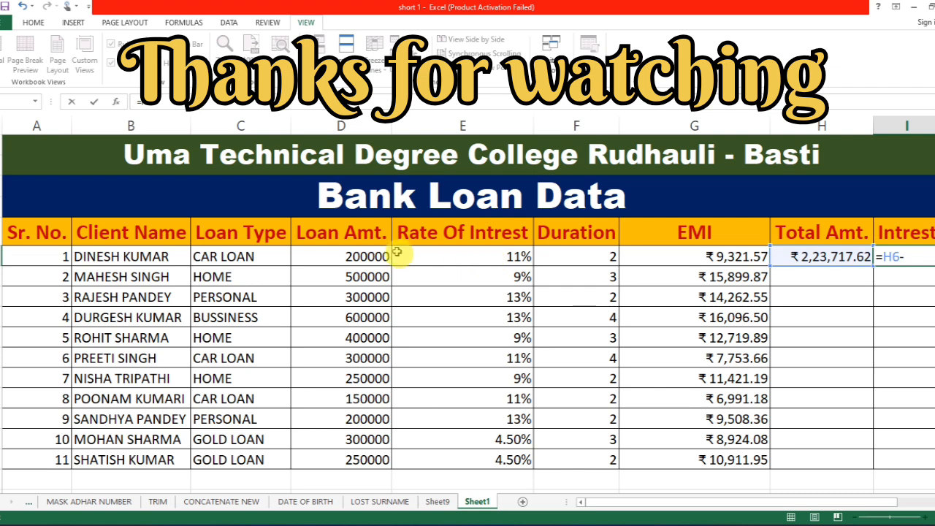
{"action": "left_click", "coordinate": [372, 254]}
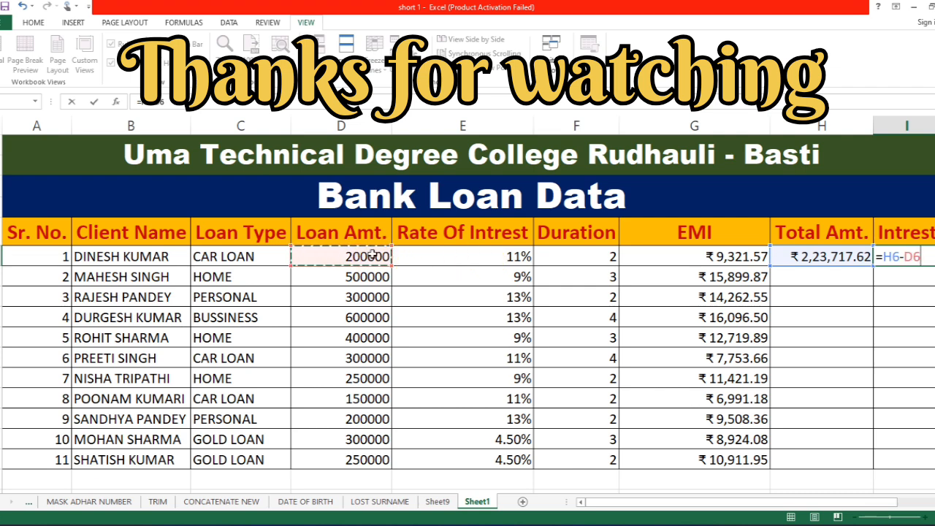
{"action": "key", "text": "Return"}
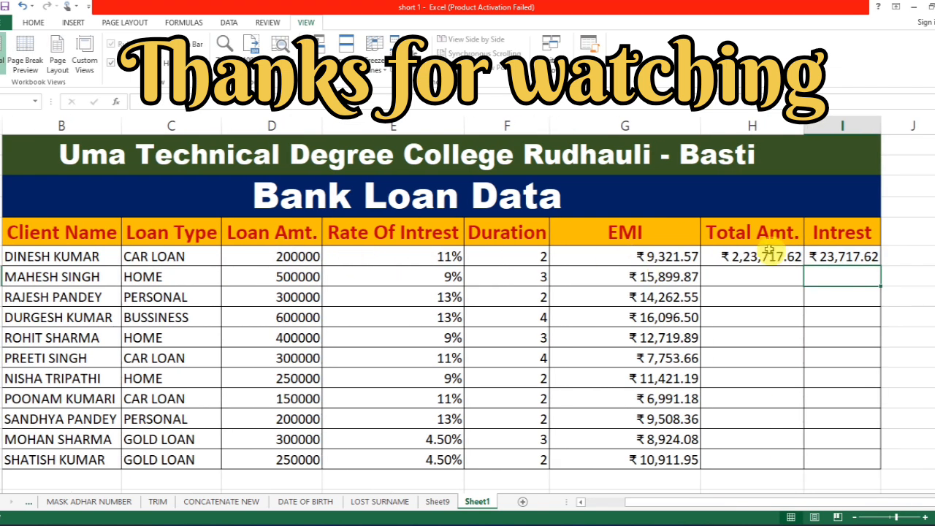
- Fill the Total Amt. (H6) and Intrest (I6) formulas down through all 11 clients
{"action": "left_click", "coordinate": [773, 256]}
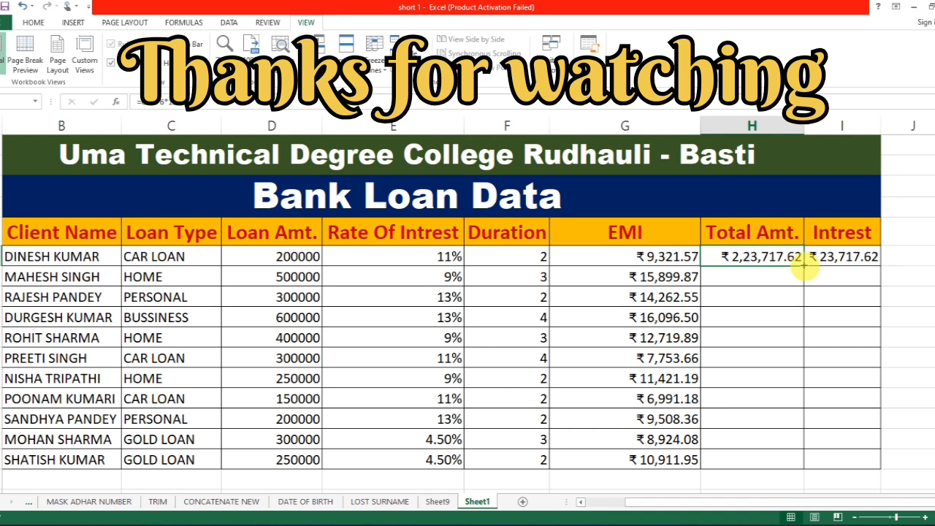
{"action": "double_click", "coordinate": [803, 266]}
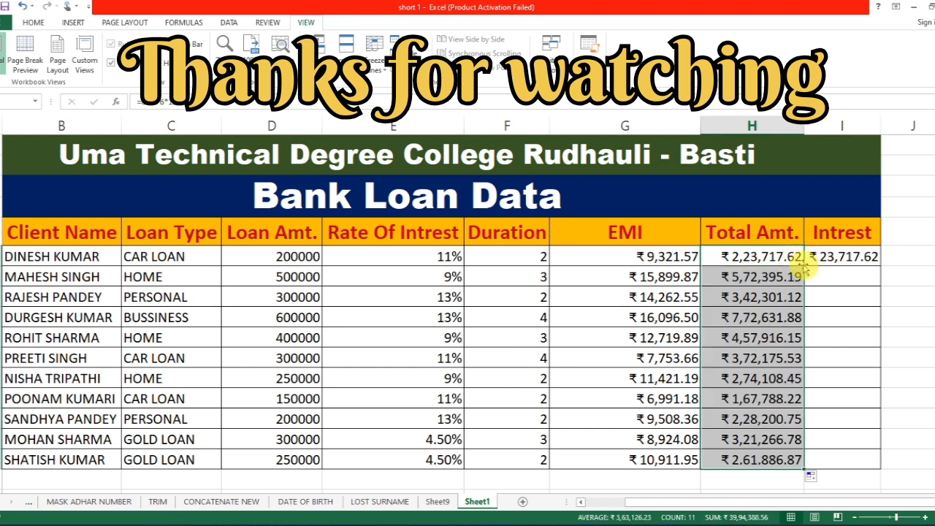
{"action": "left_click", "coordinate": [851, 258]}
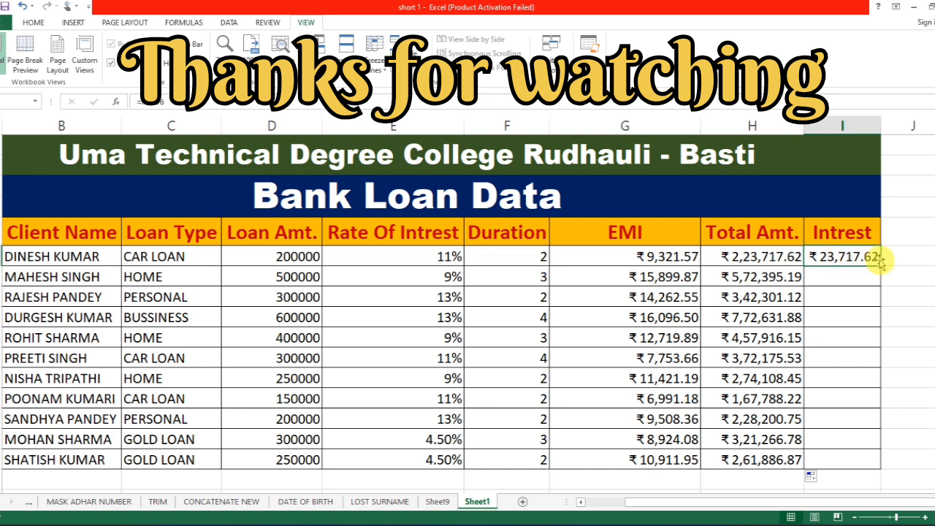
{"action": "double_click", "coordinate": [881, 263]}
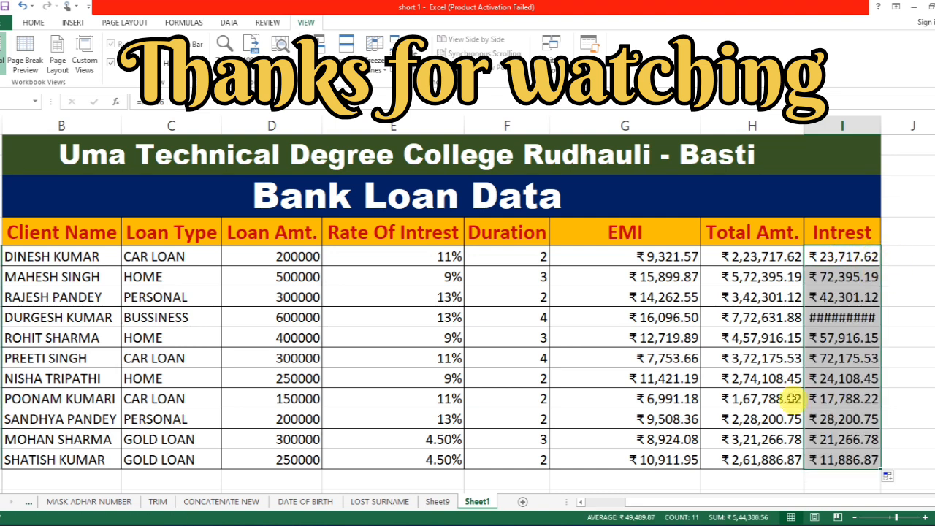
{"action": "left_click", "coordinate": [854, 319]}
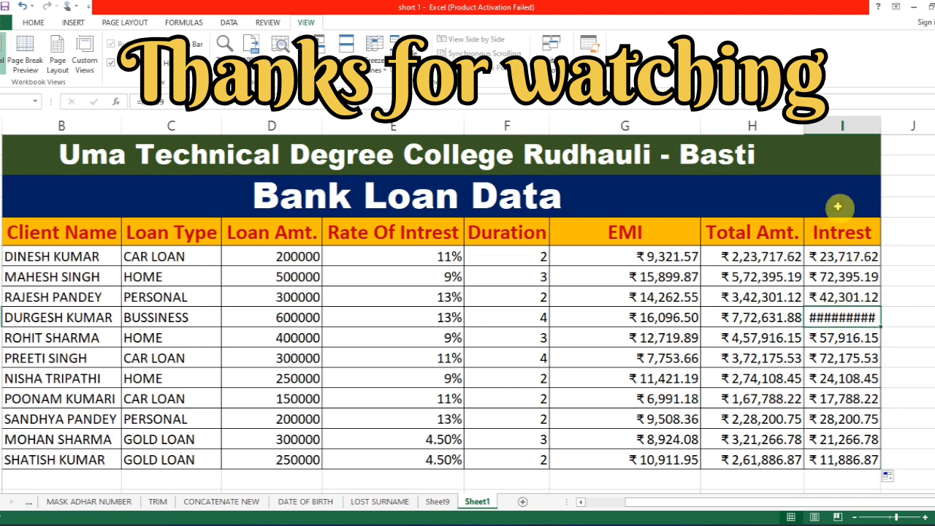